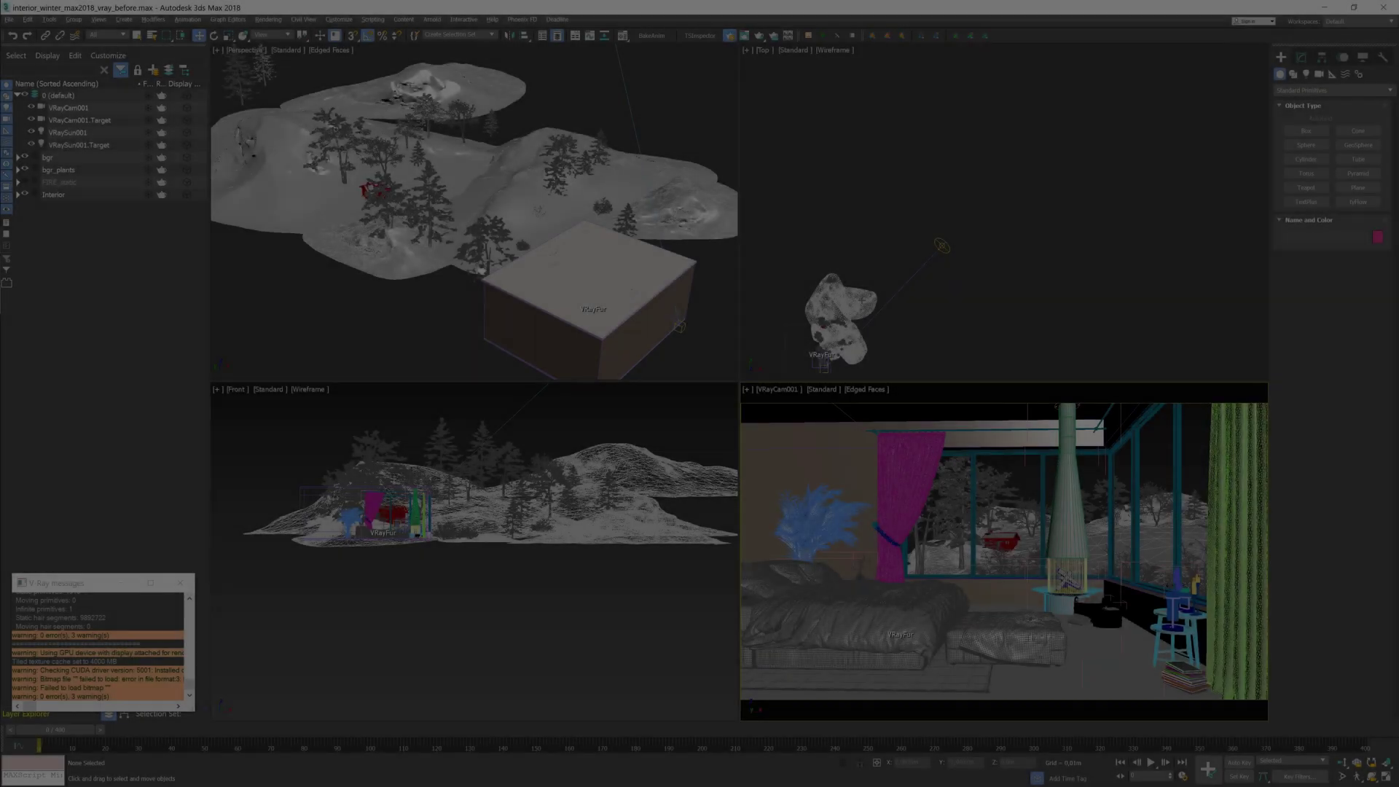
Open Render Setup, show the top-right viewport as shaded Perspective, and launch V-Ray IPR of VRayCam001.
key("F10")
key("p")
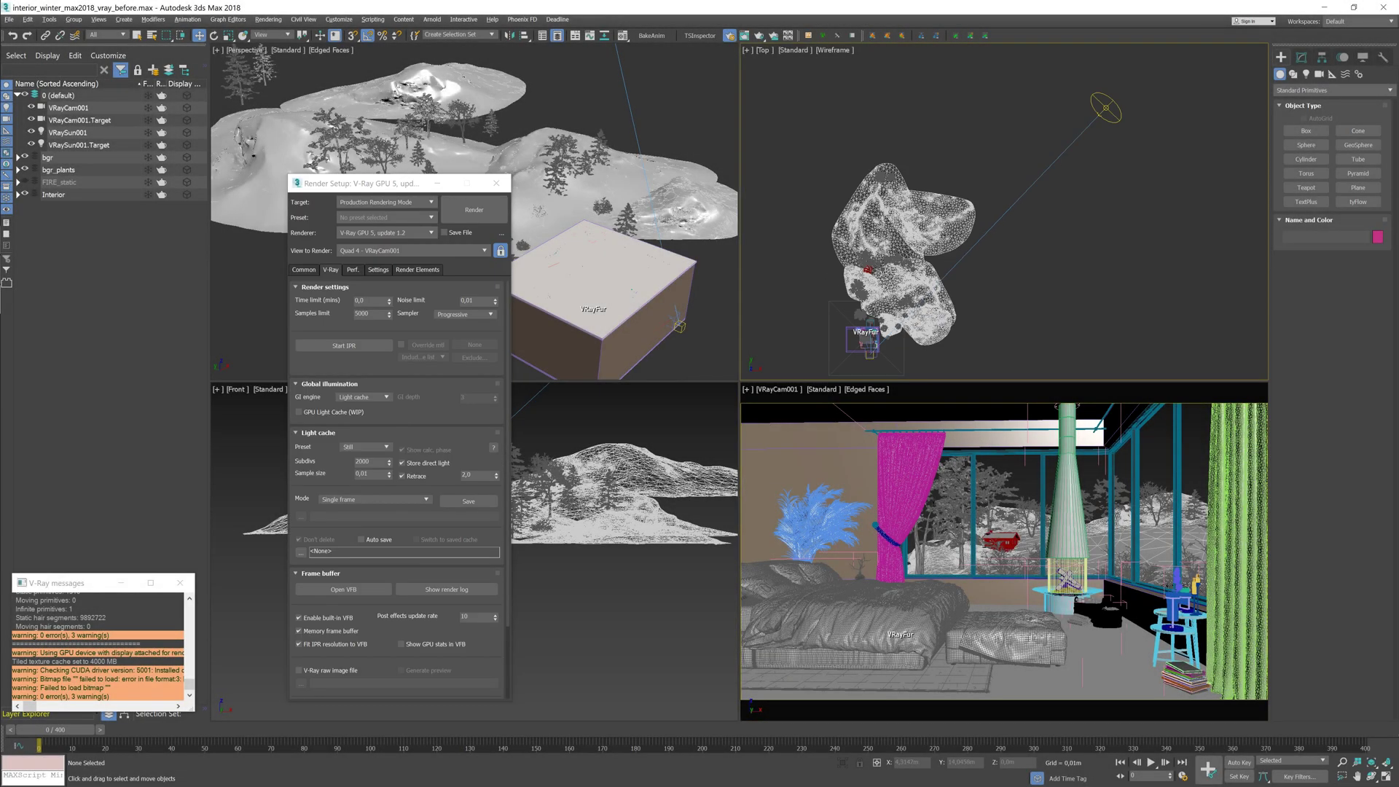
scroll(956, 239, "up", 5)
key("F3")
left_click_drag(956, 239, 1027, 222)
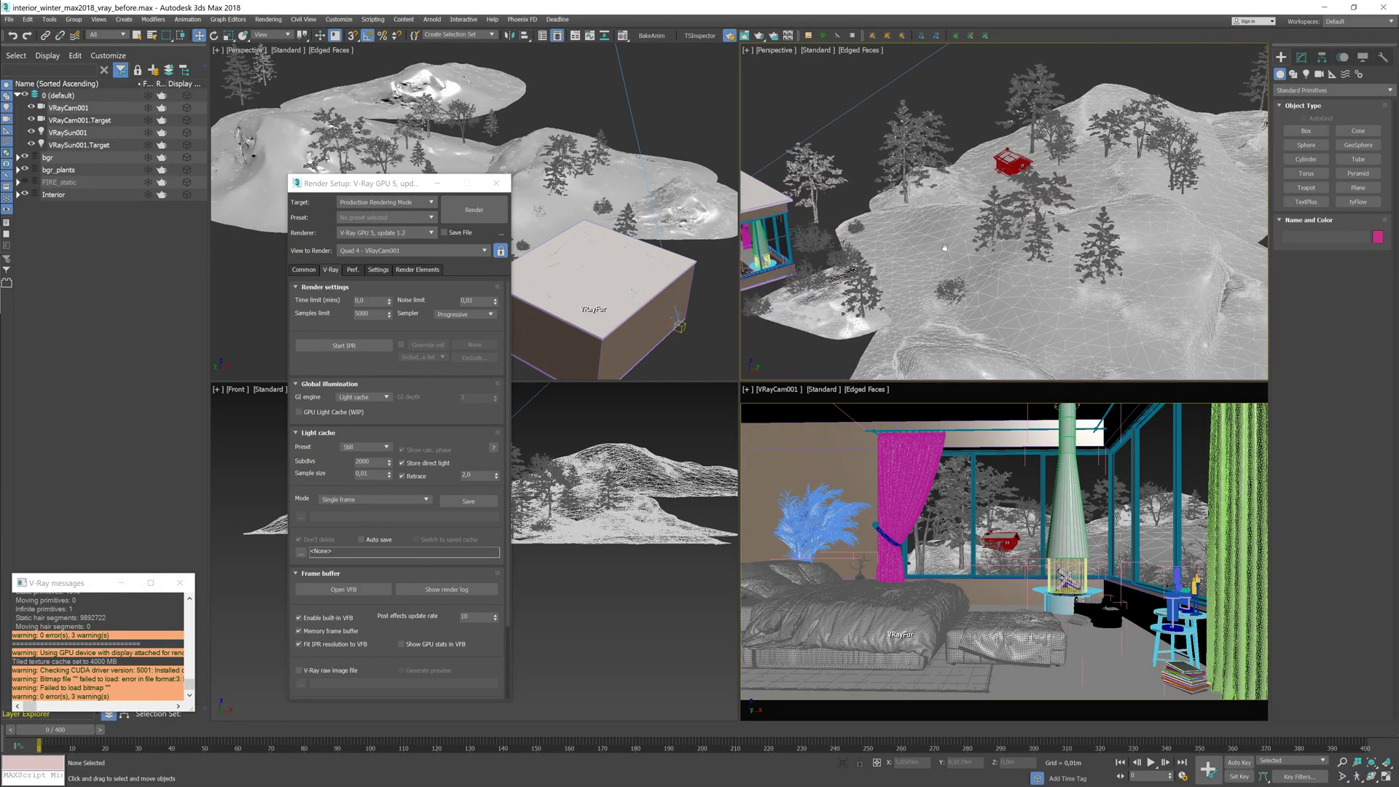
scroll(1027, 223, "down", 2)
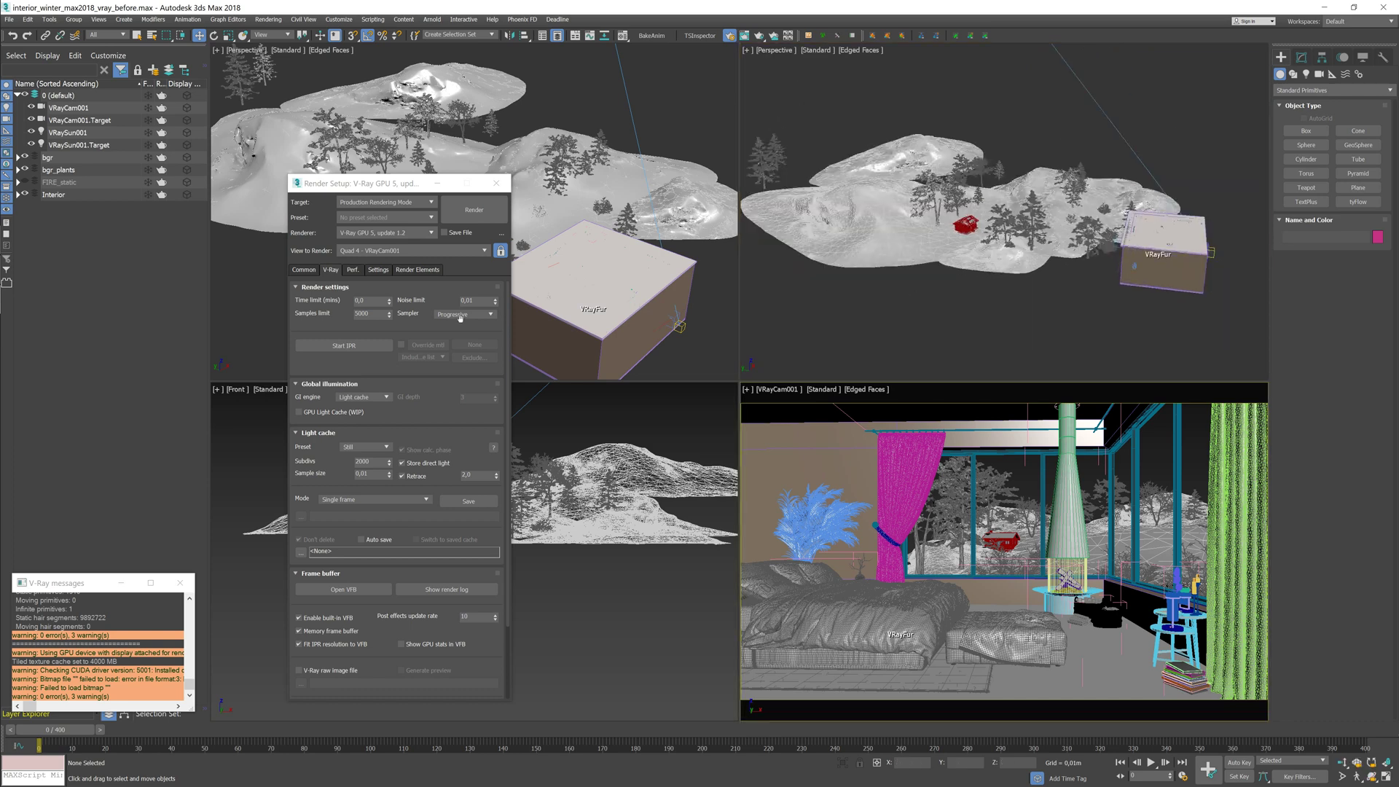
key("shift+q")
left_click(67, 132)
Frame the V-Ray sun in the Front view and drag it down to a new position.
key("z")
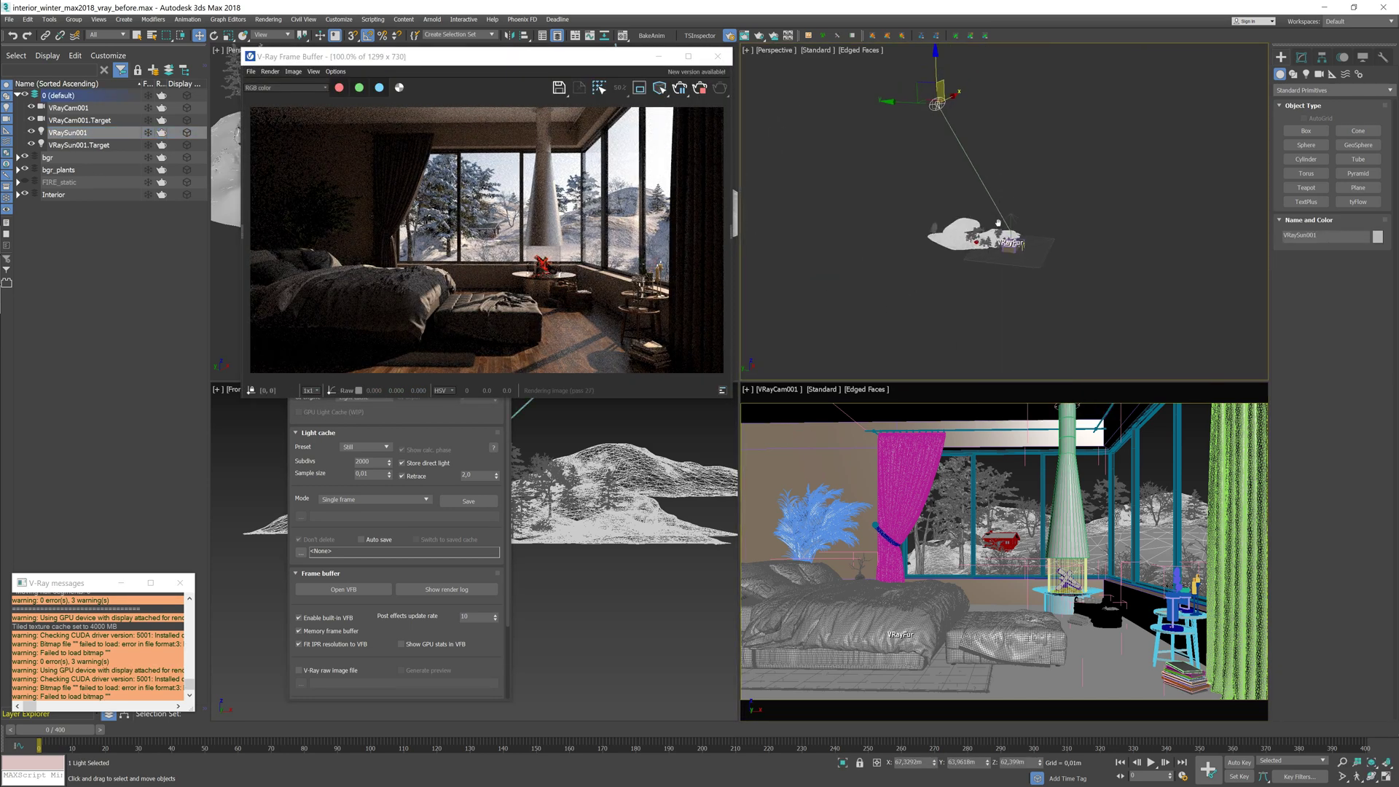
key("f")
key("z")
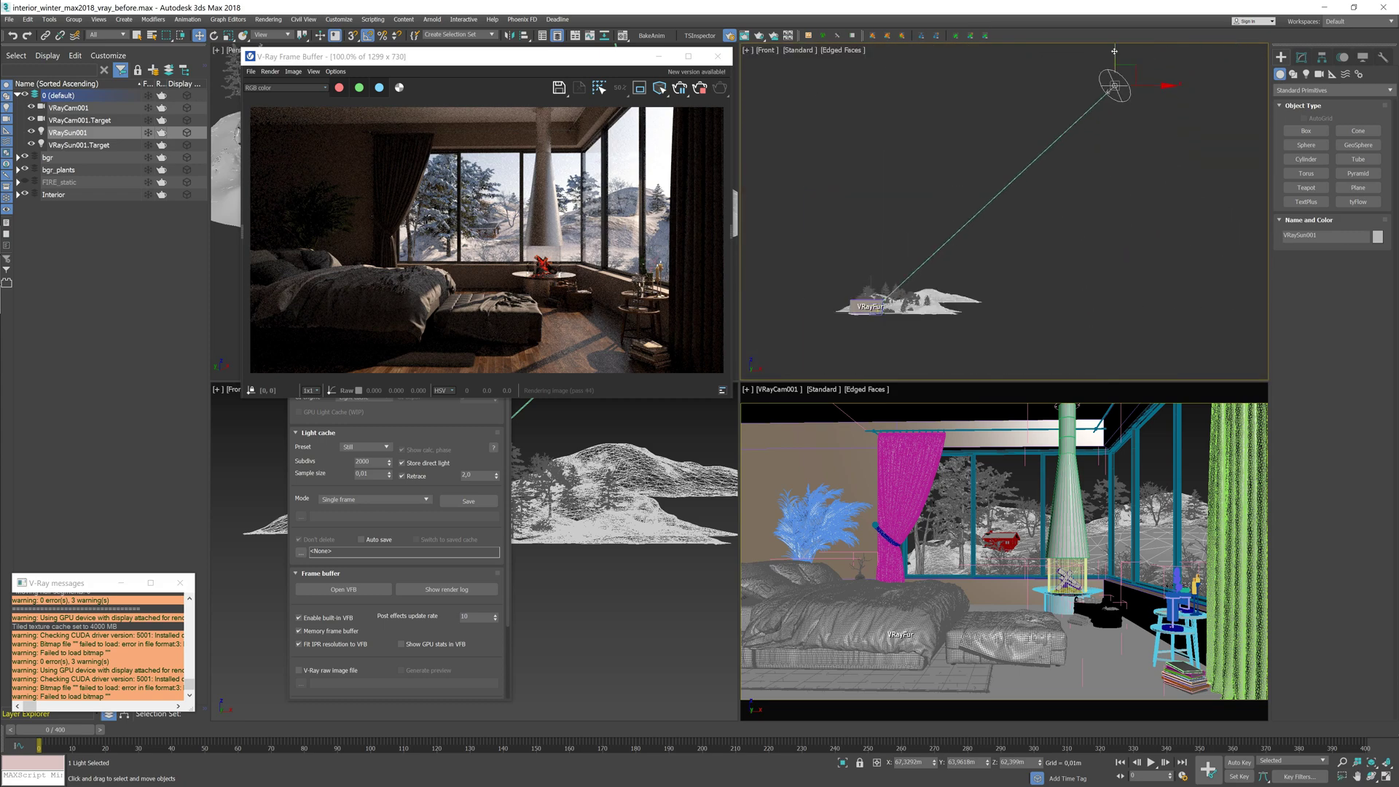
left_click_drag(1114, 96, 1023, 209)
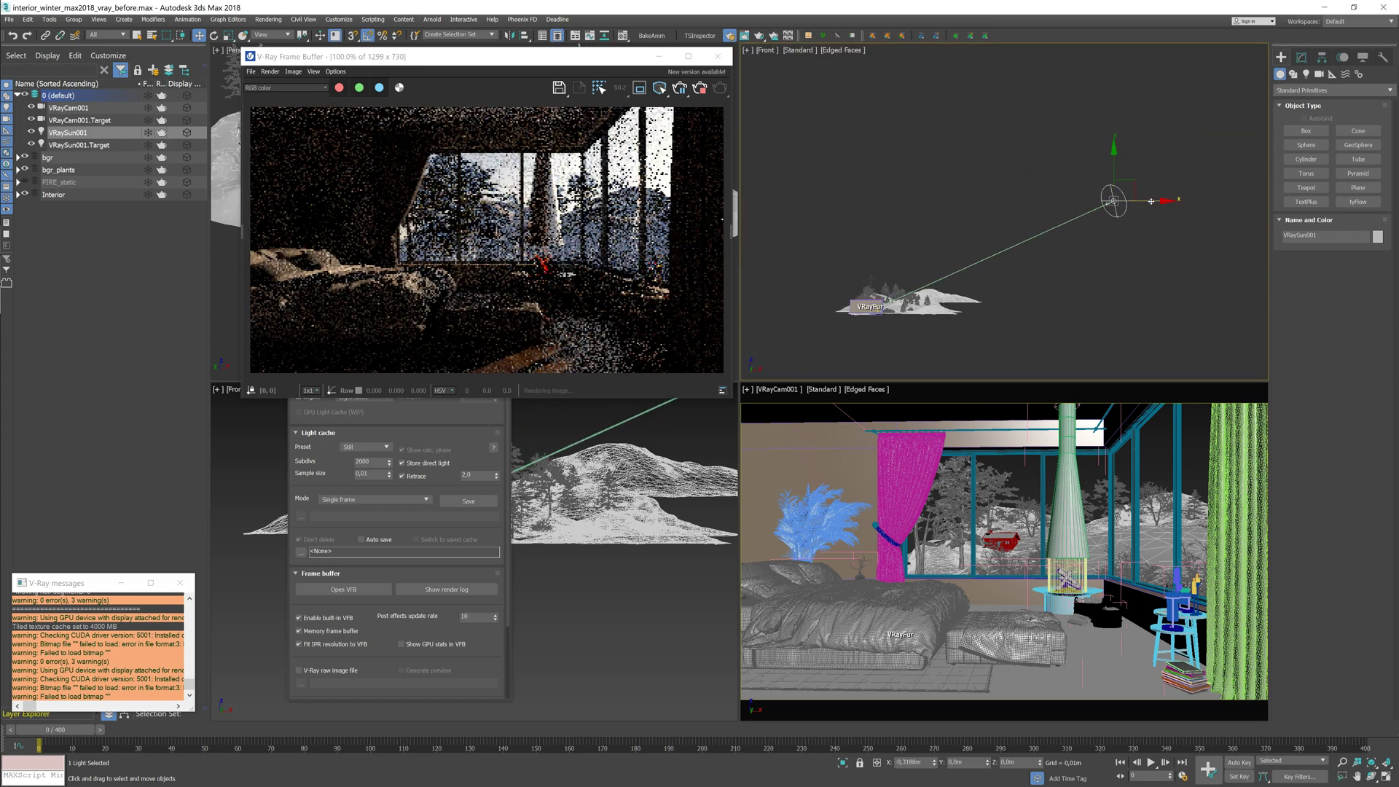
mouse_move(992, 191)
left_mouse_down()
mouse_move(1021, 221)
mouse_move(1010, 210)
left_mouse_up()
Set the V-Ray sun's intensity multiplier to 5 and bring Render Setup forward.
left_click(1301, 57)
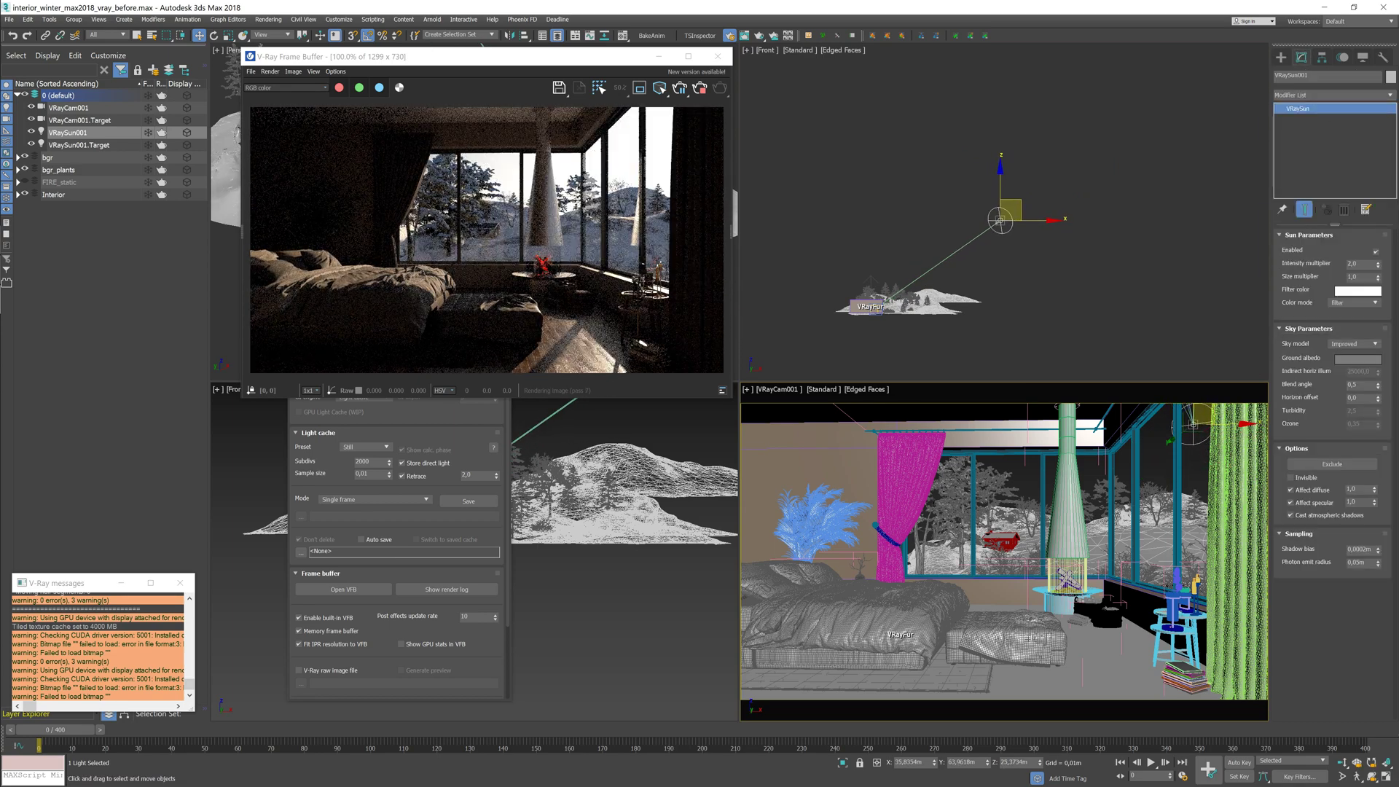
type("5")
key("Return")
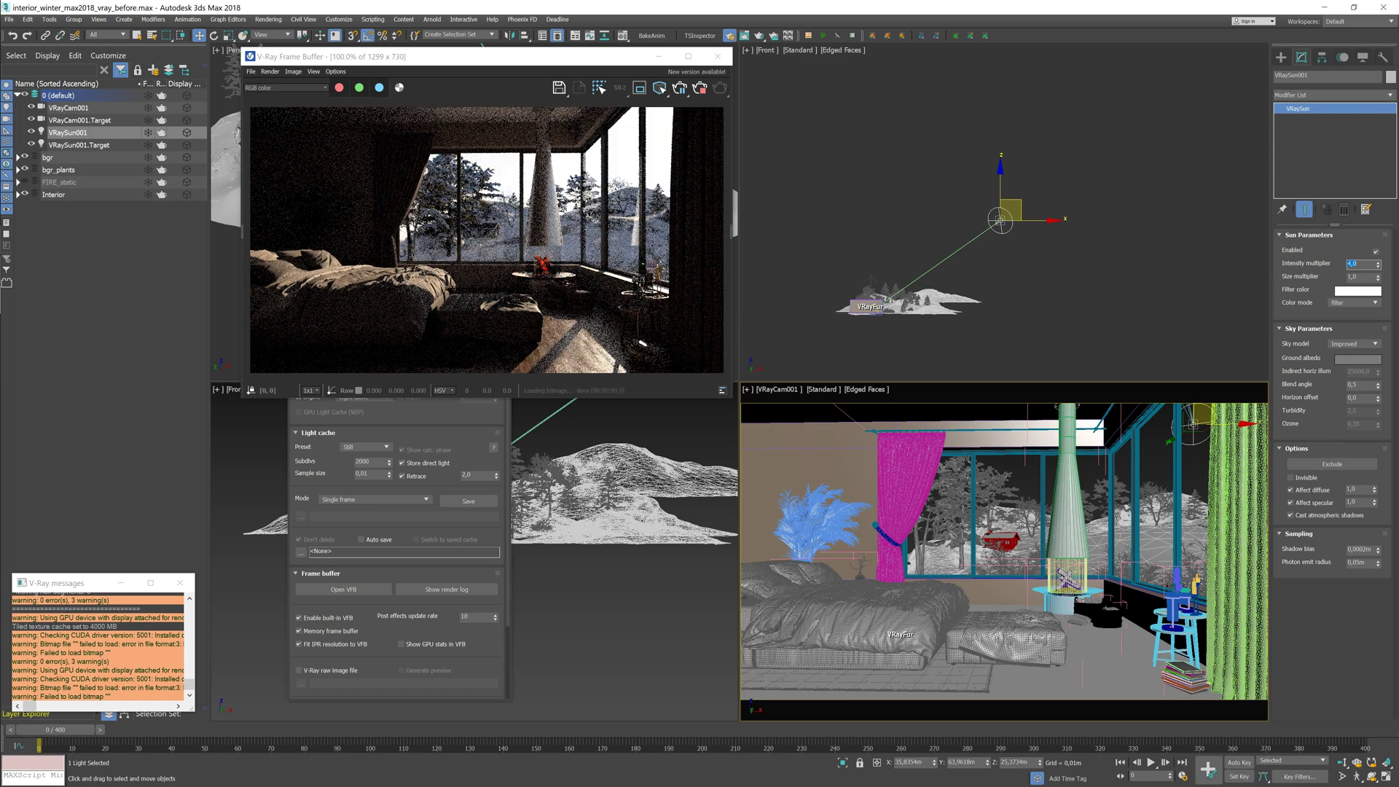
left_click(465, 416)
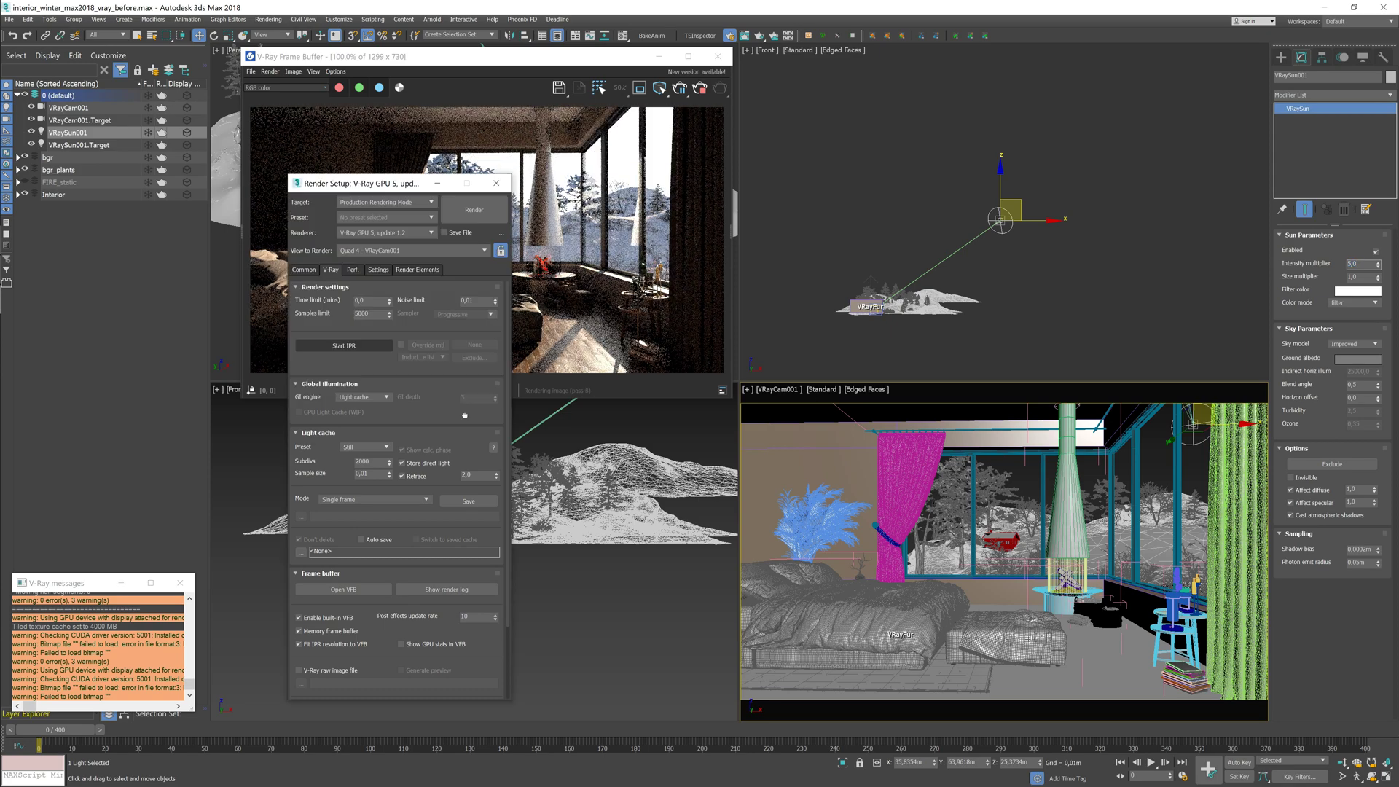
In Render Setup's Settings tab, set the Color mapping burn value to 0,5, then close the dialog.
left_click(377, 271)
left_click(496, 610)
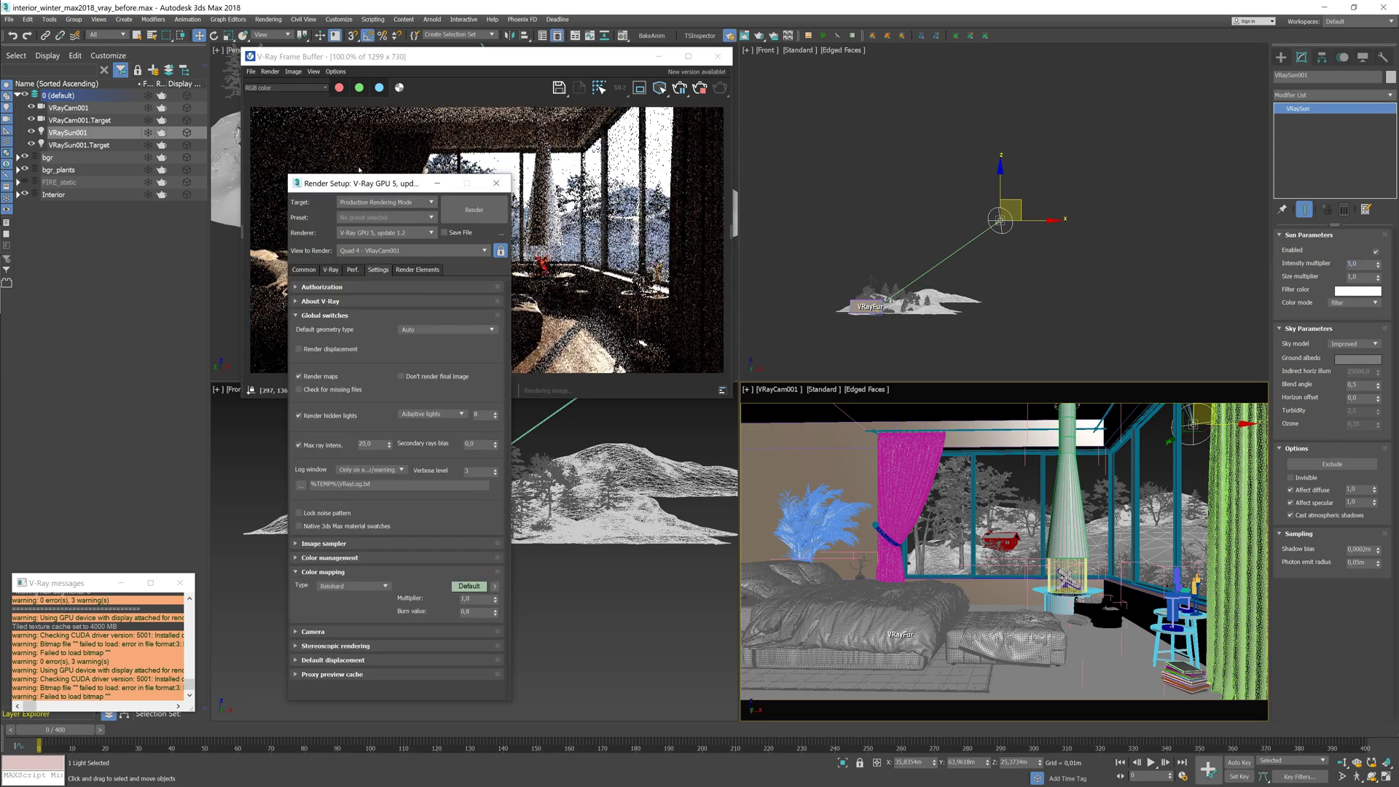
left_click_drag(365, 183, 116, 148)
left_click(247, 580)
left_click(247, 580)
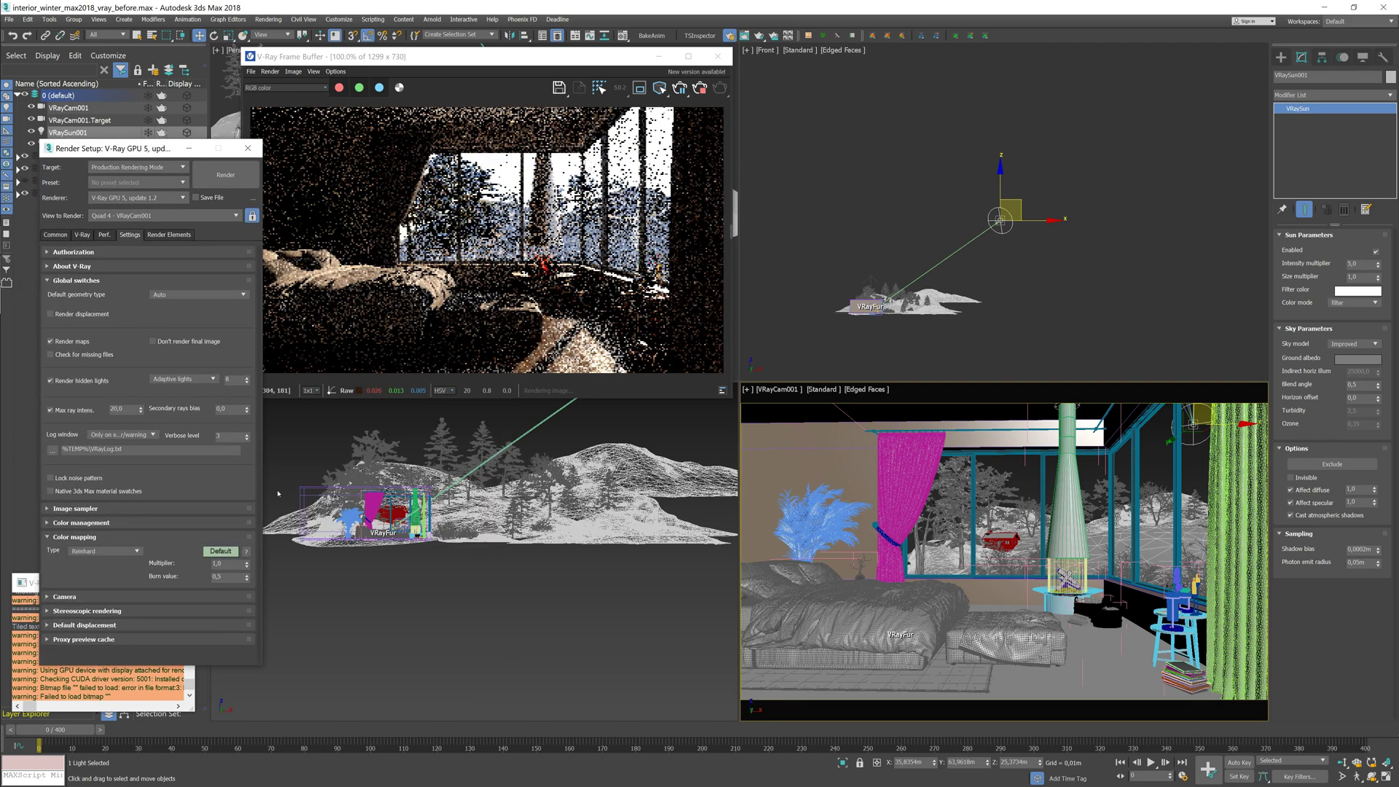
left_click(84, 236)
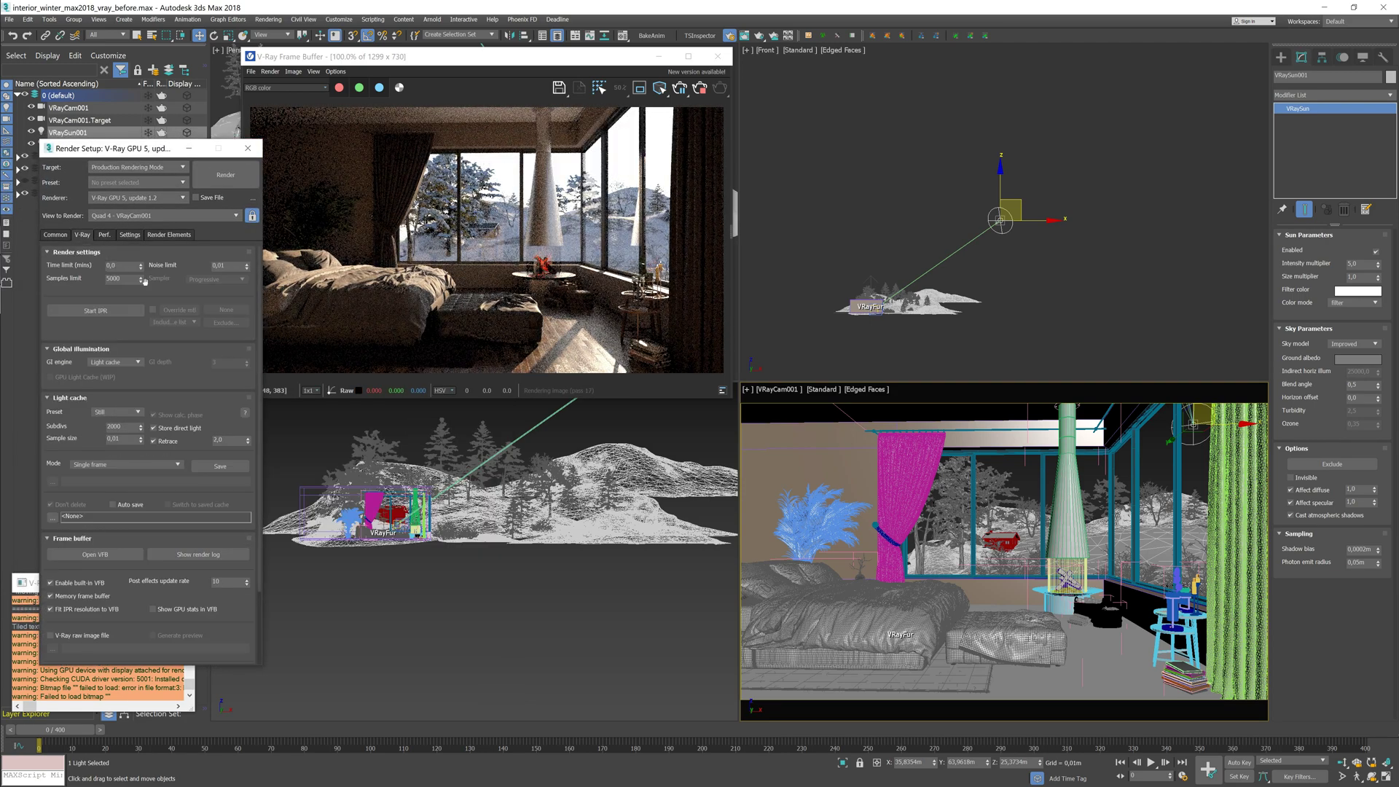
left_click(250, 151)
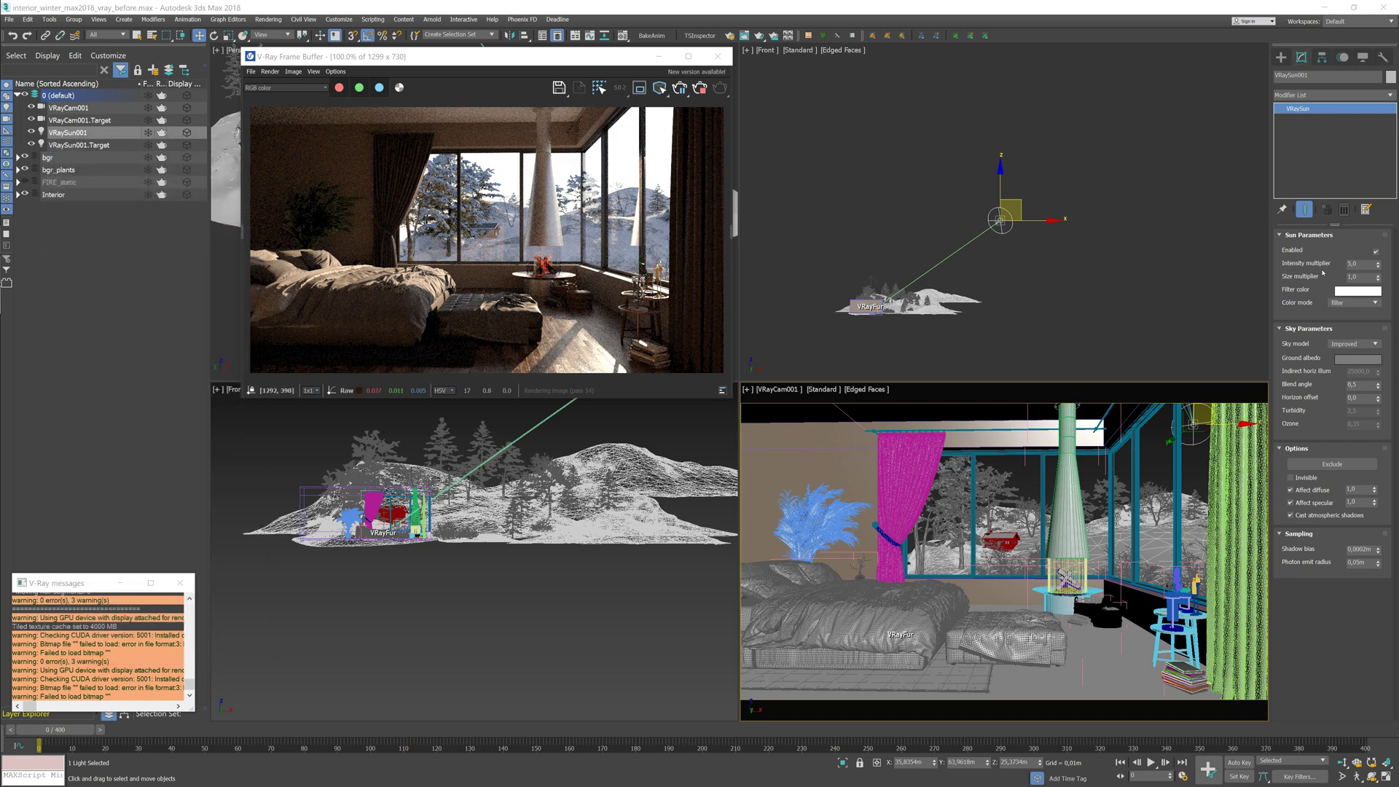
Create a V-Ray plane light in the Perspective view beside the window wall.
key("p")
scroll(1094, 292, "up", 5)
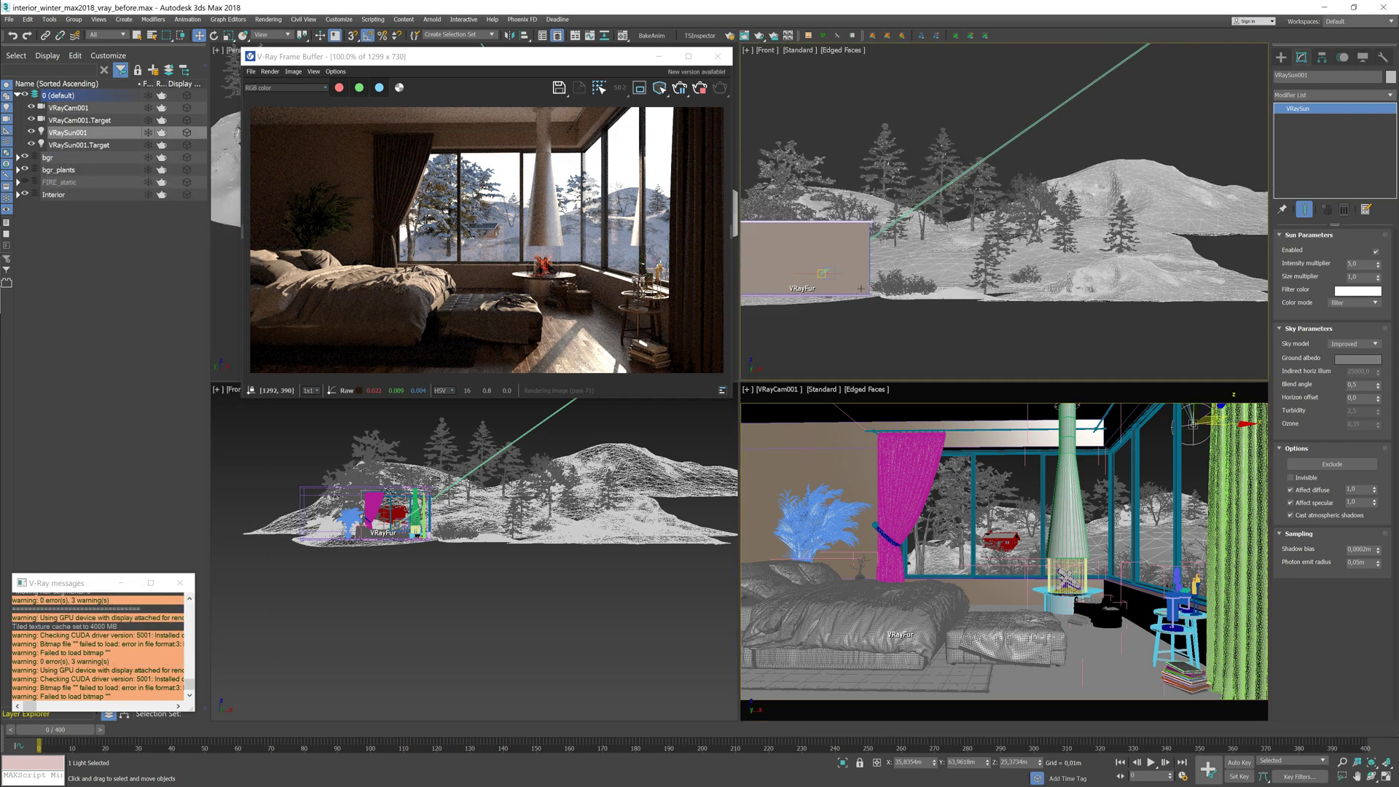
scroll(887, 278, "up", 5)
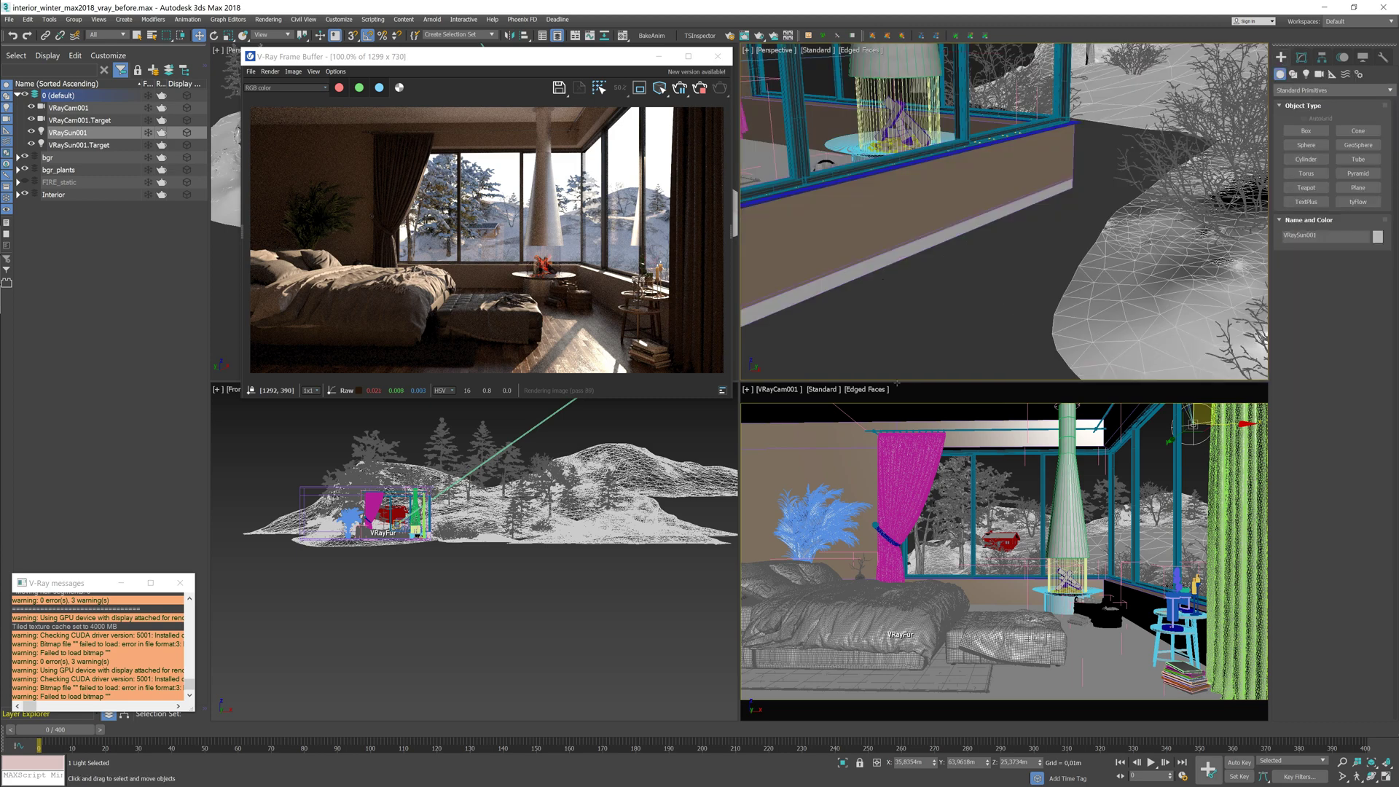
left_click(1308, 76)
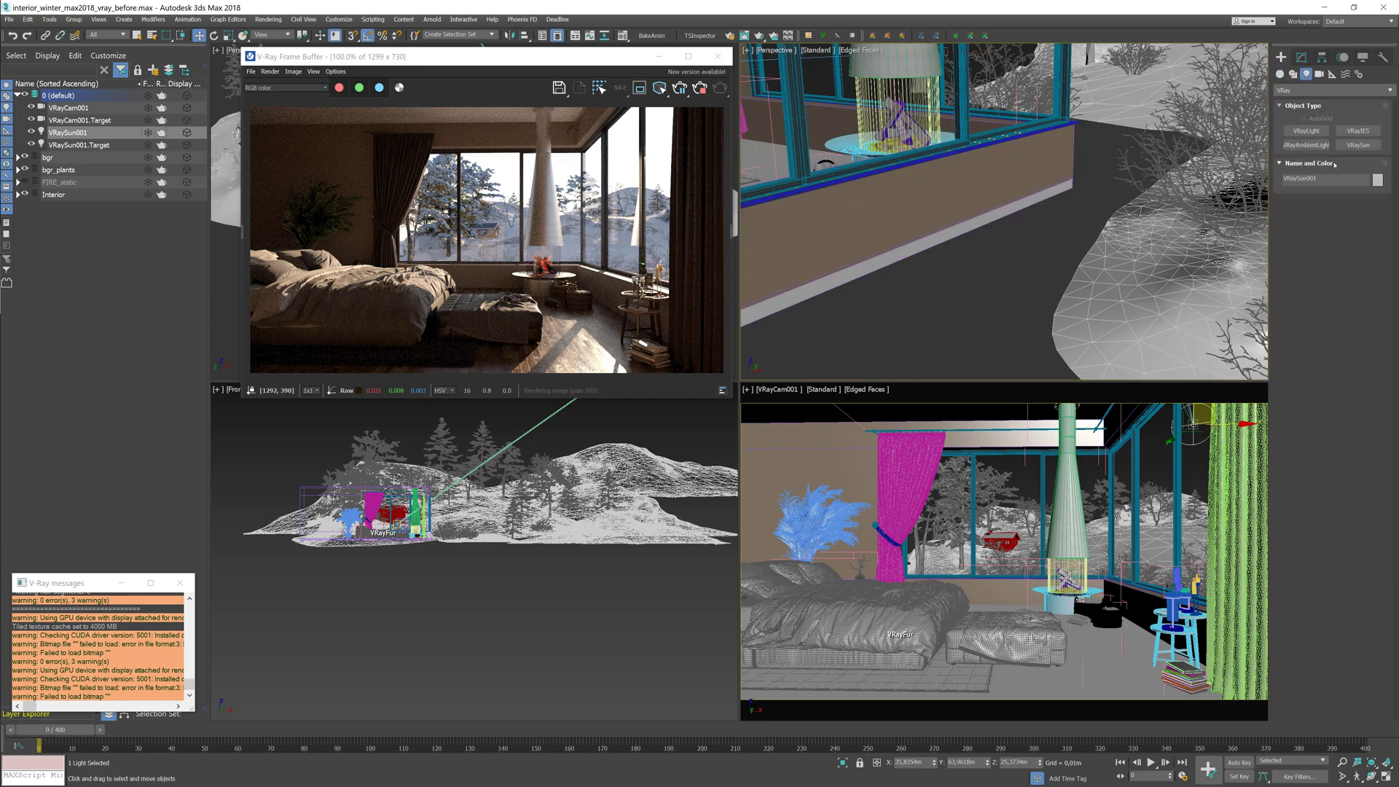
scroll(907, 295, "down", 5)
left_click(917, 290)
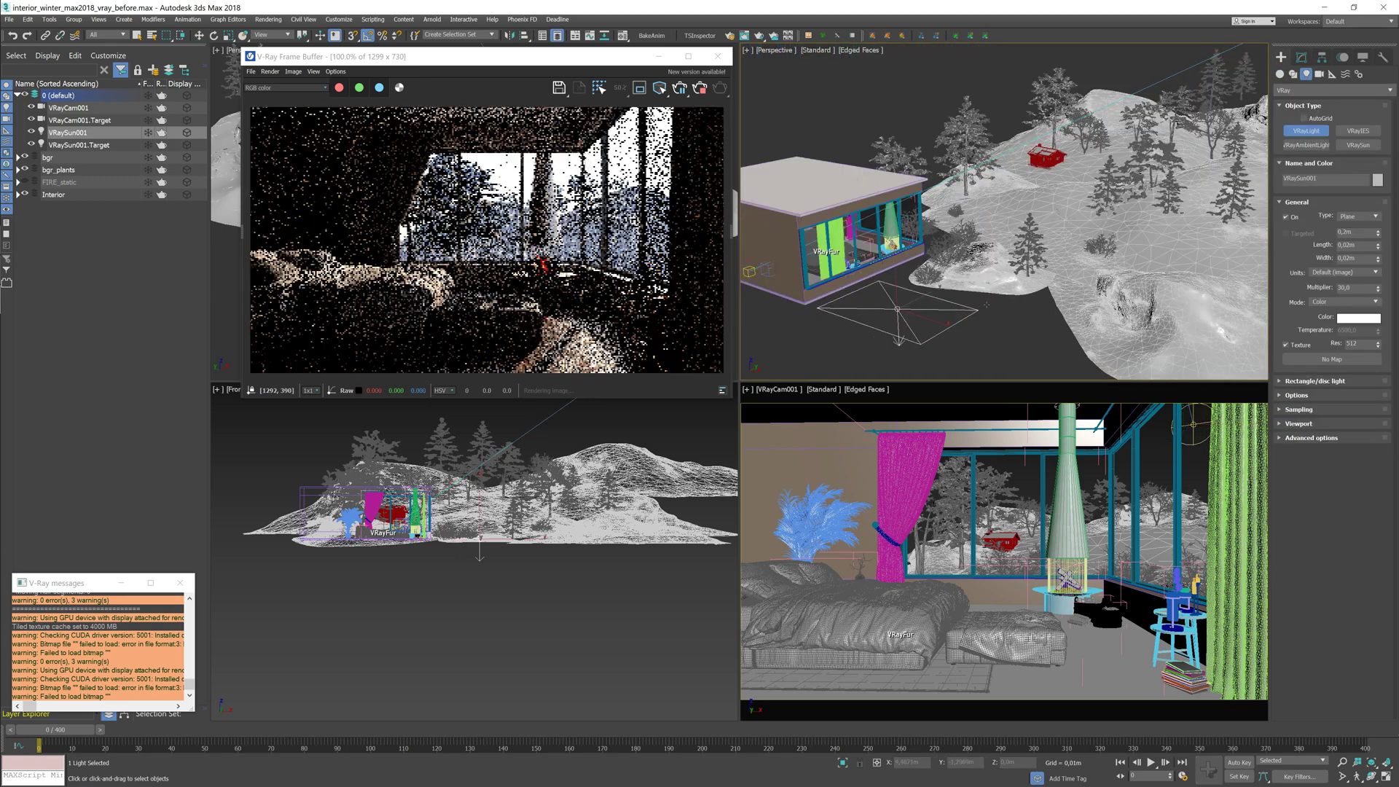
Rotate the plane light 50° about Y and move it into place at the bedroom window.
right_click(951, 276)
left_click(980, 291)
left_click_drag(947, 306, 973, 291)
scroll(918, 292, "up", 3)
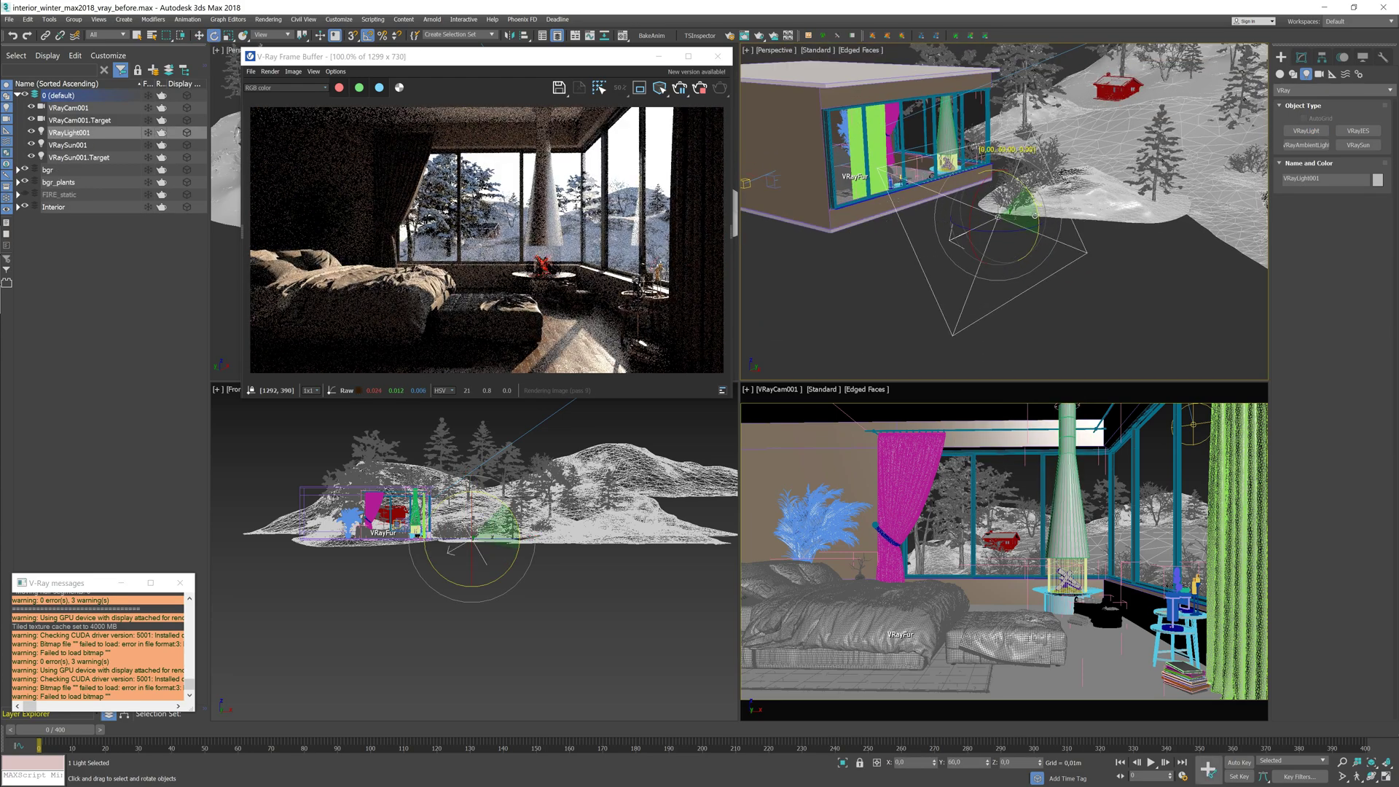
key("w")
scroll(968, 221, "up", 5)
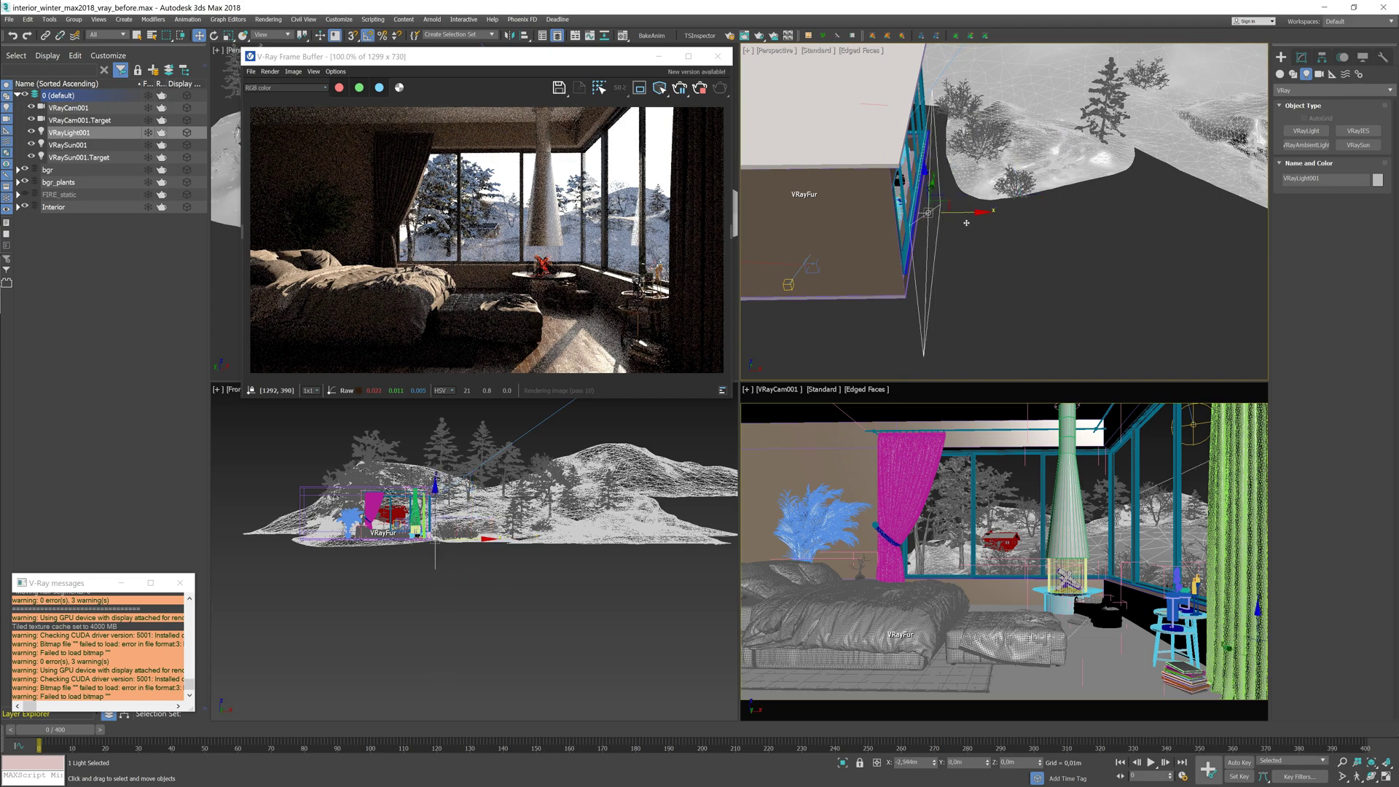
left_click_drag(968, 222, 961, 221)
scroll(926, 193, "down", 8)
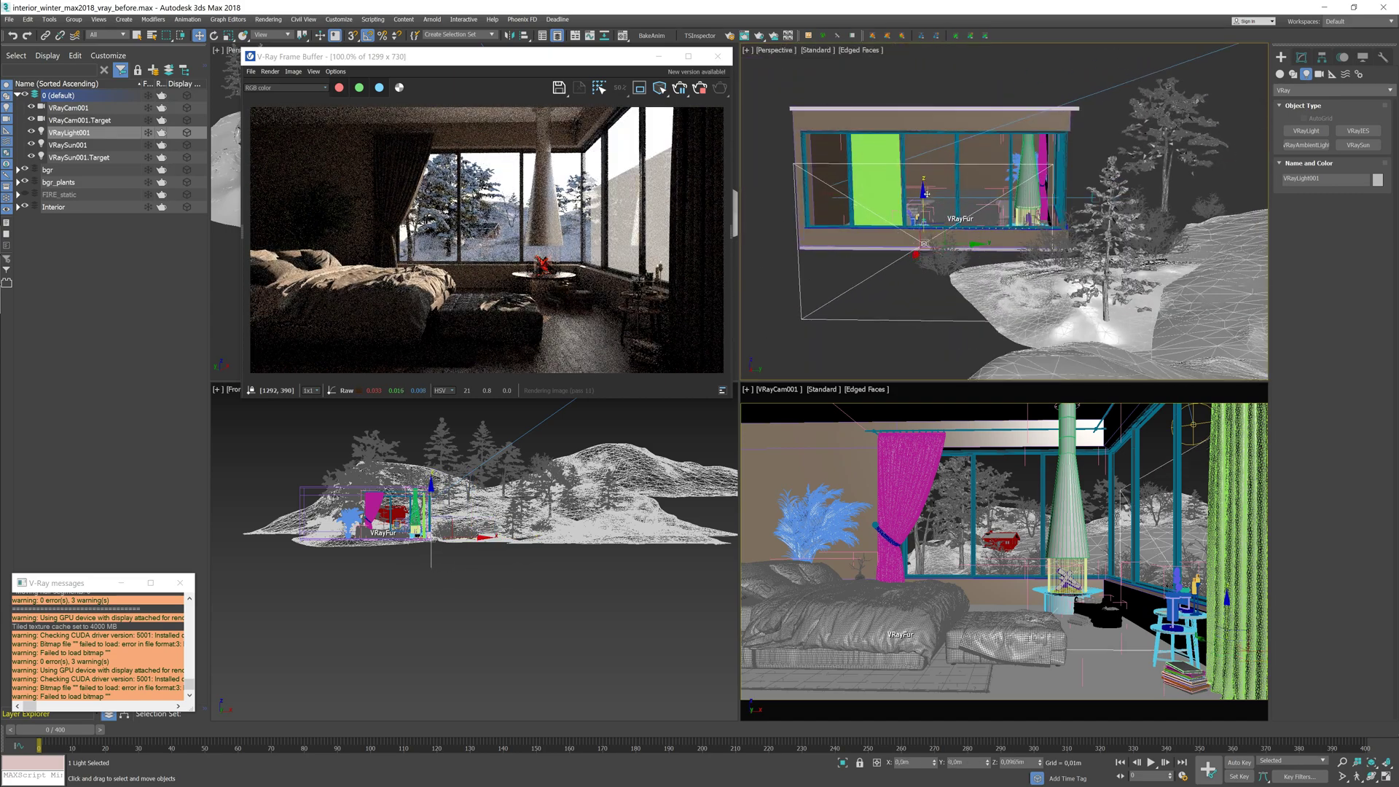
left_click_drag(926, 193, 926, 156)
left_click(1302, 57)
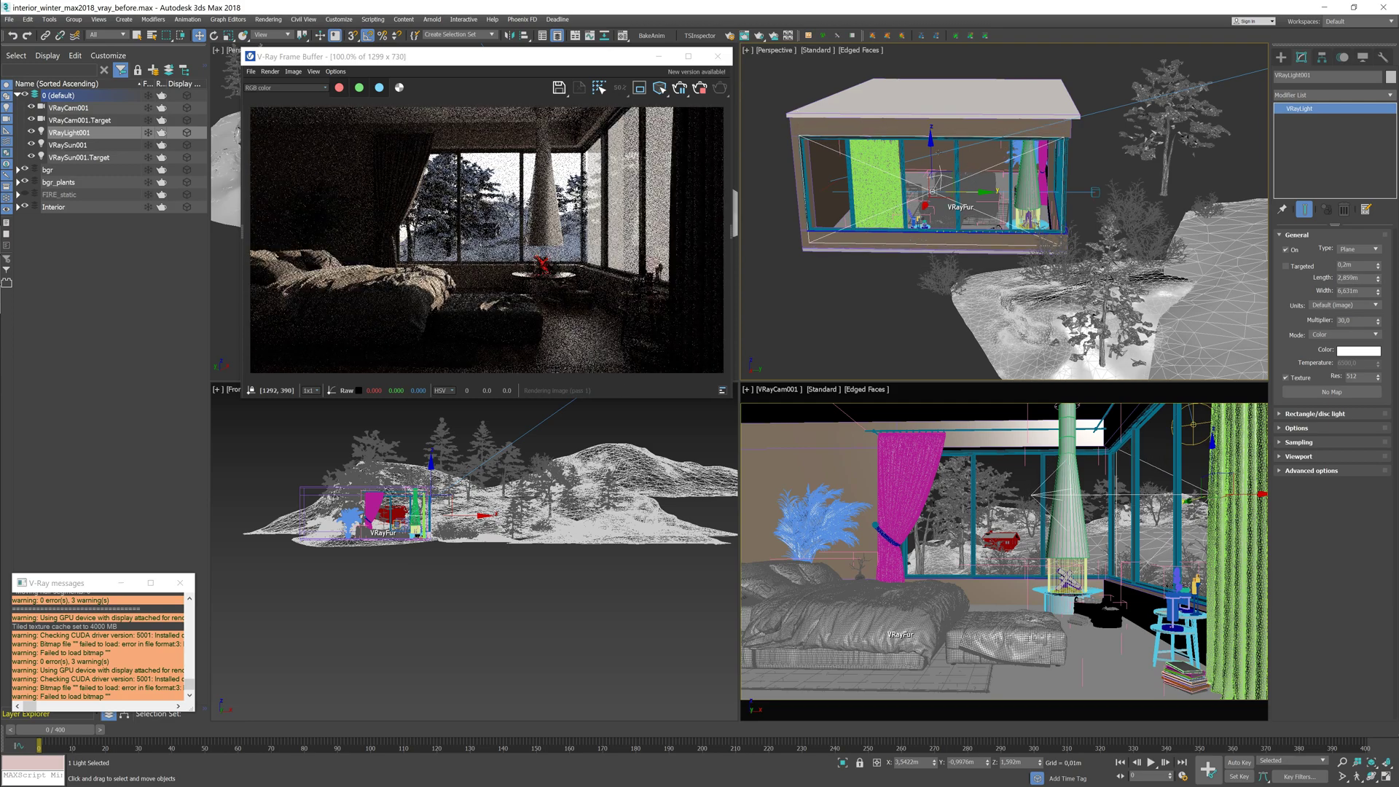
Raise VRayLight001 on Z, widen it slightly, and uncheck Affect specular and Affect reflections.
left_click_drag(931, 156, 930, 148)
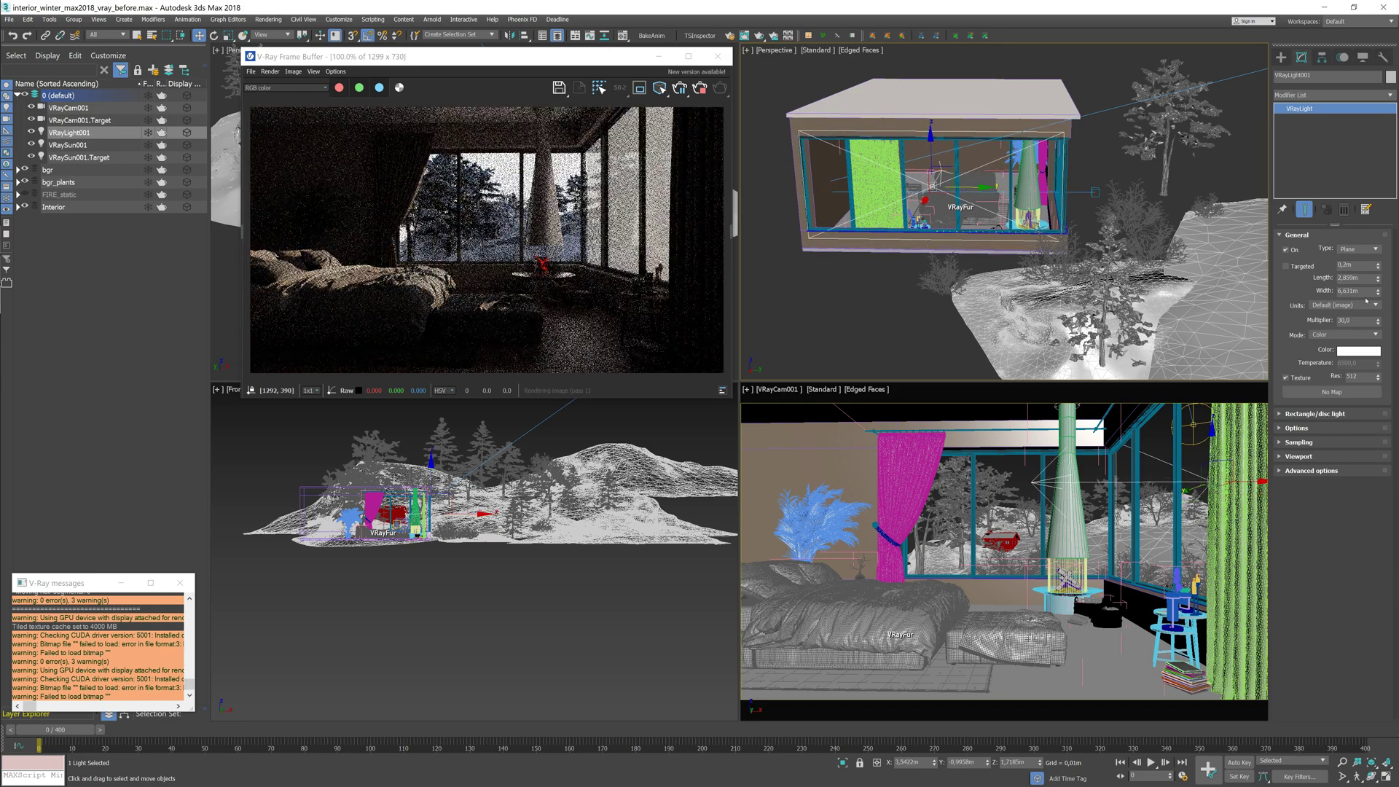
left_click_drag(1378, 293, 1379, 287)
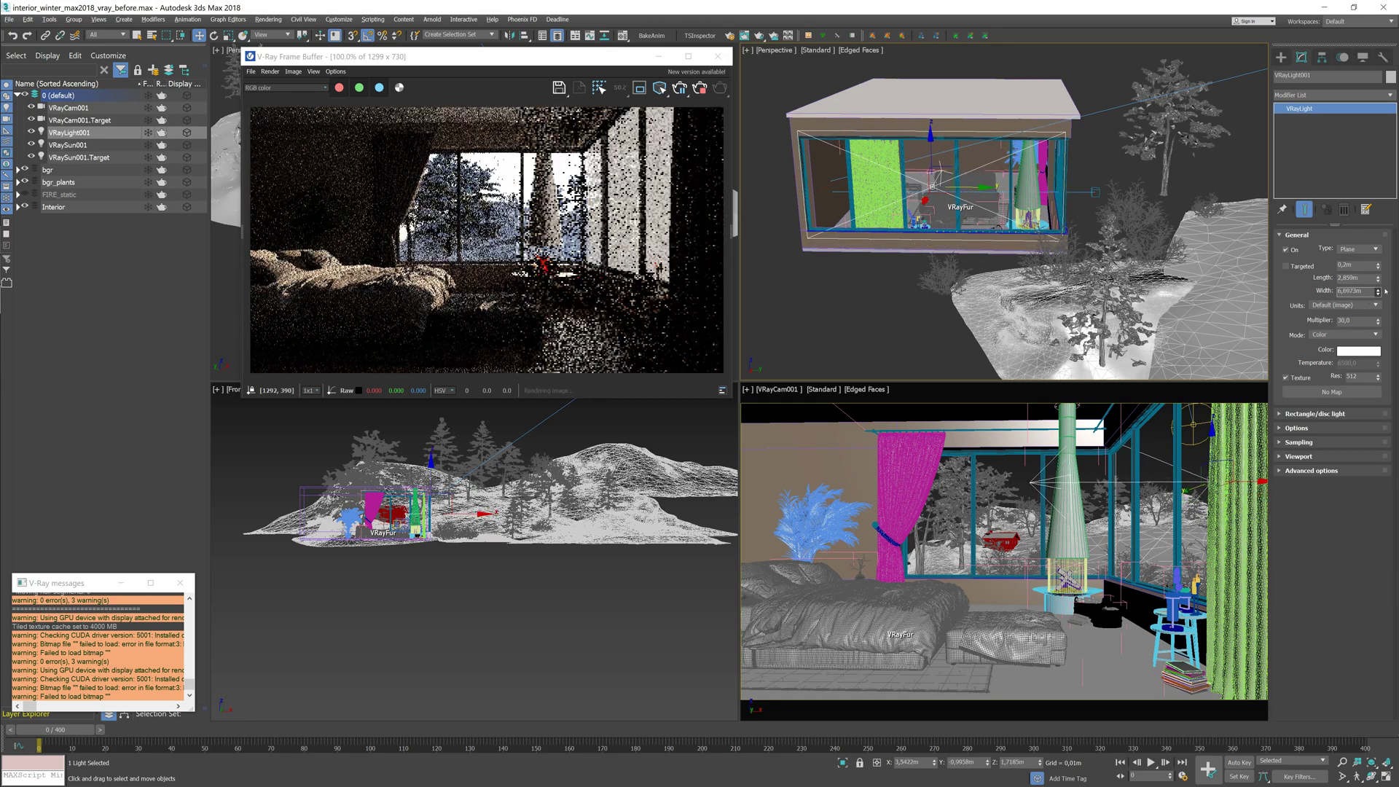
left_click(1304, 428)
left_click(1286, 564)
left_click(1286, 576)
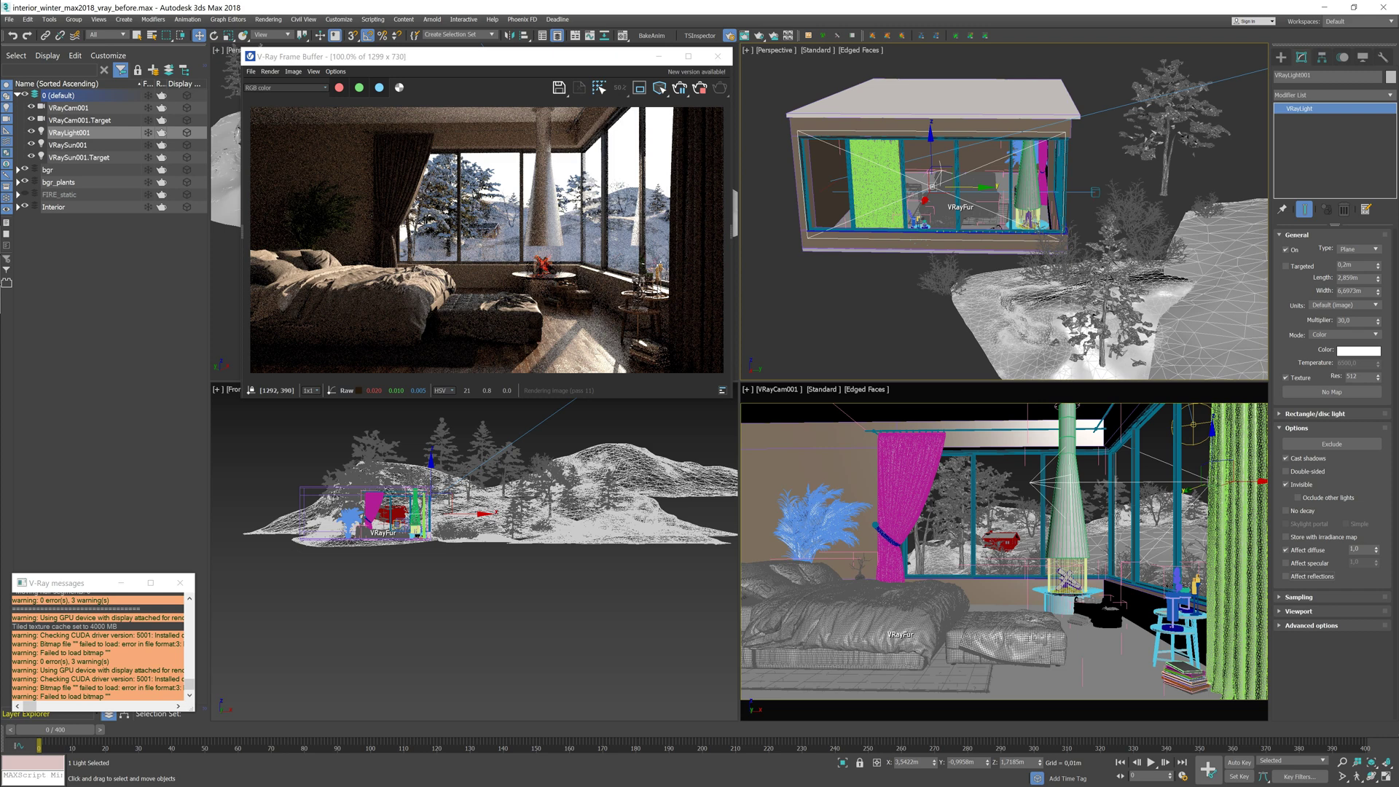
key("F10")
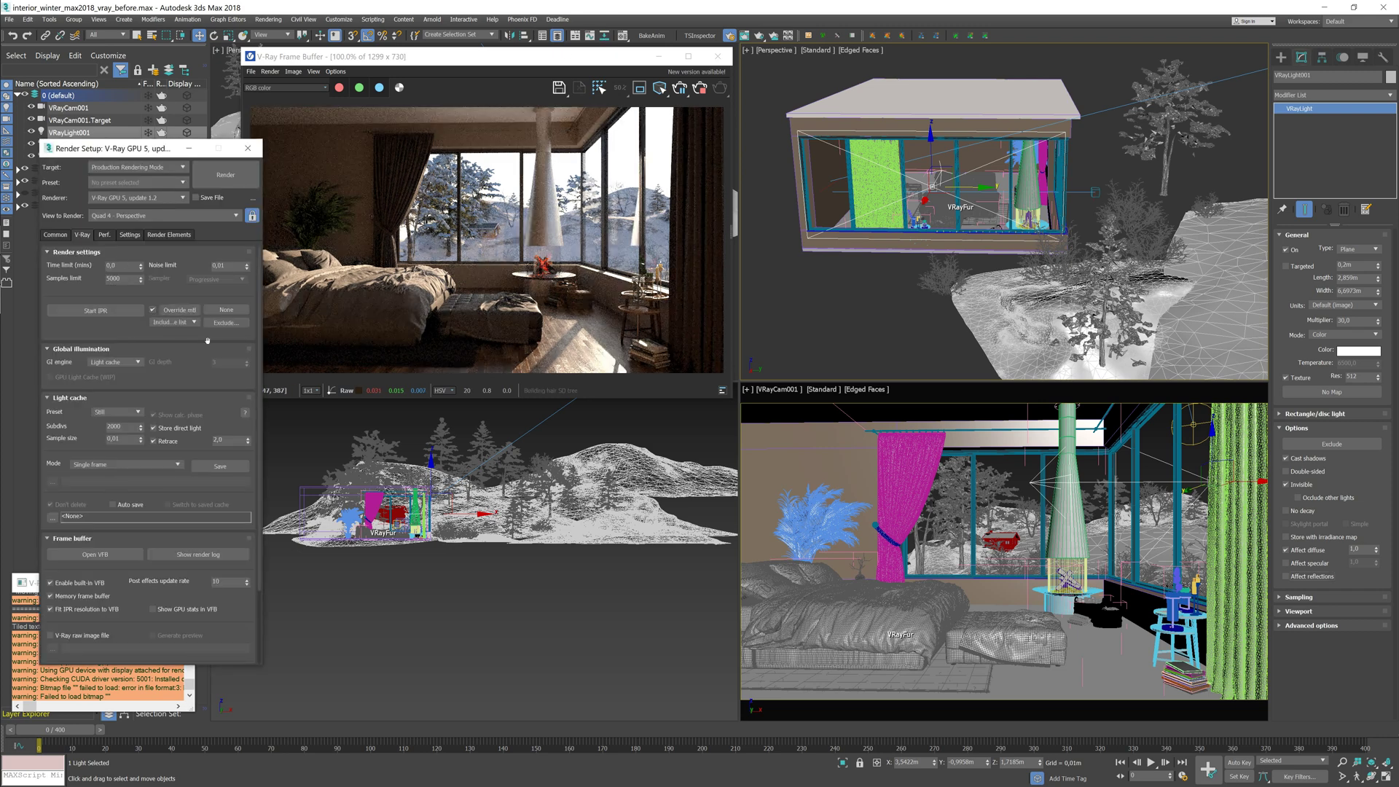
Turn the first Material Editor slot into a gray VRayMtl.
key("m")
left_click(1024, 155)
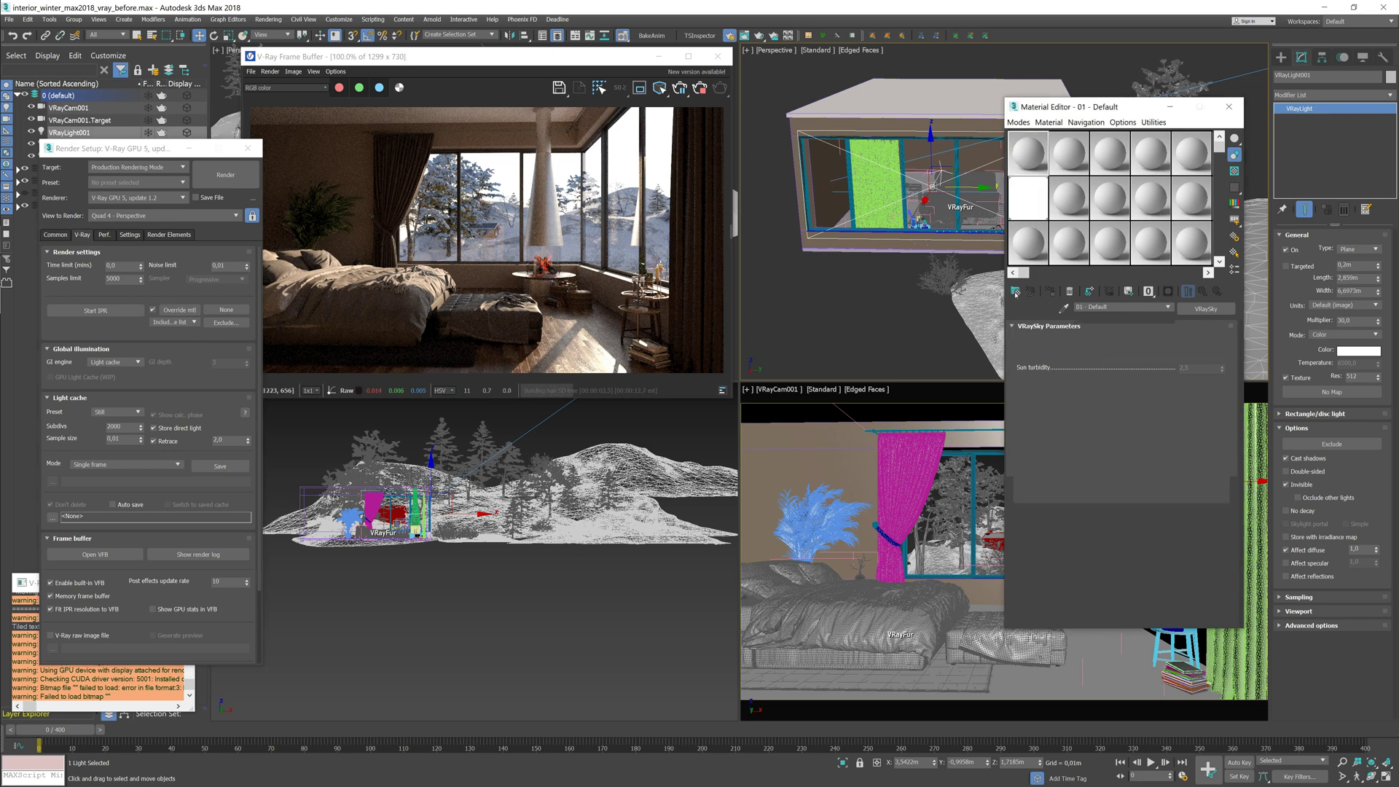
left_click(1206, 308)
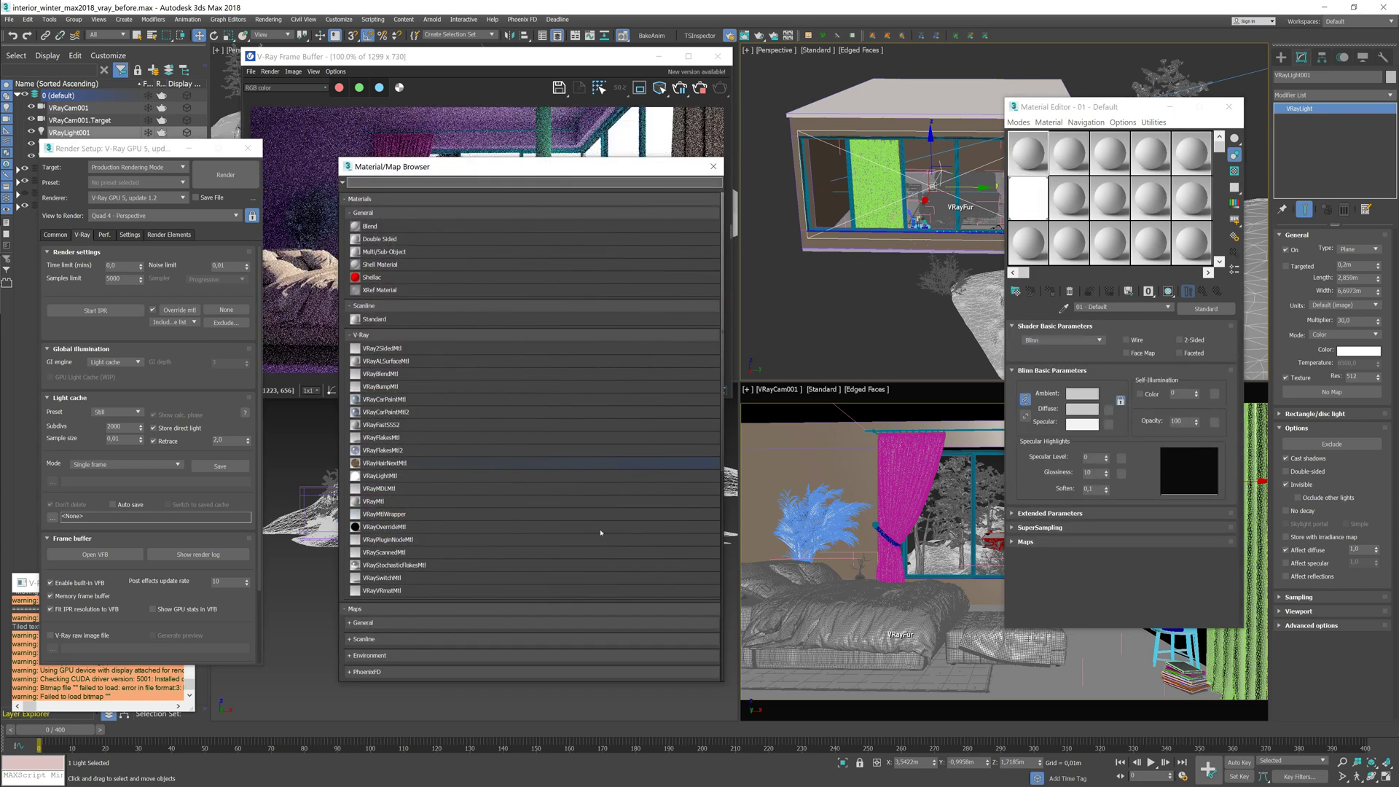
double_click(598, 501)
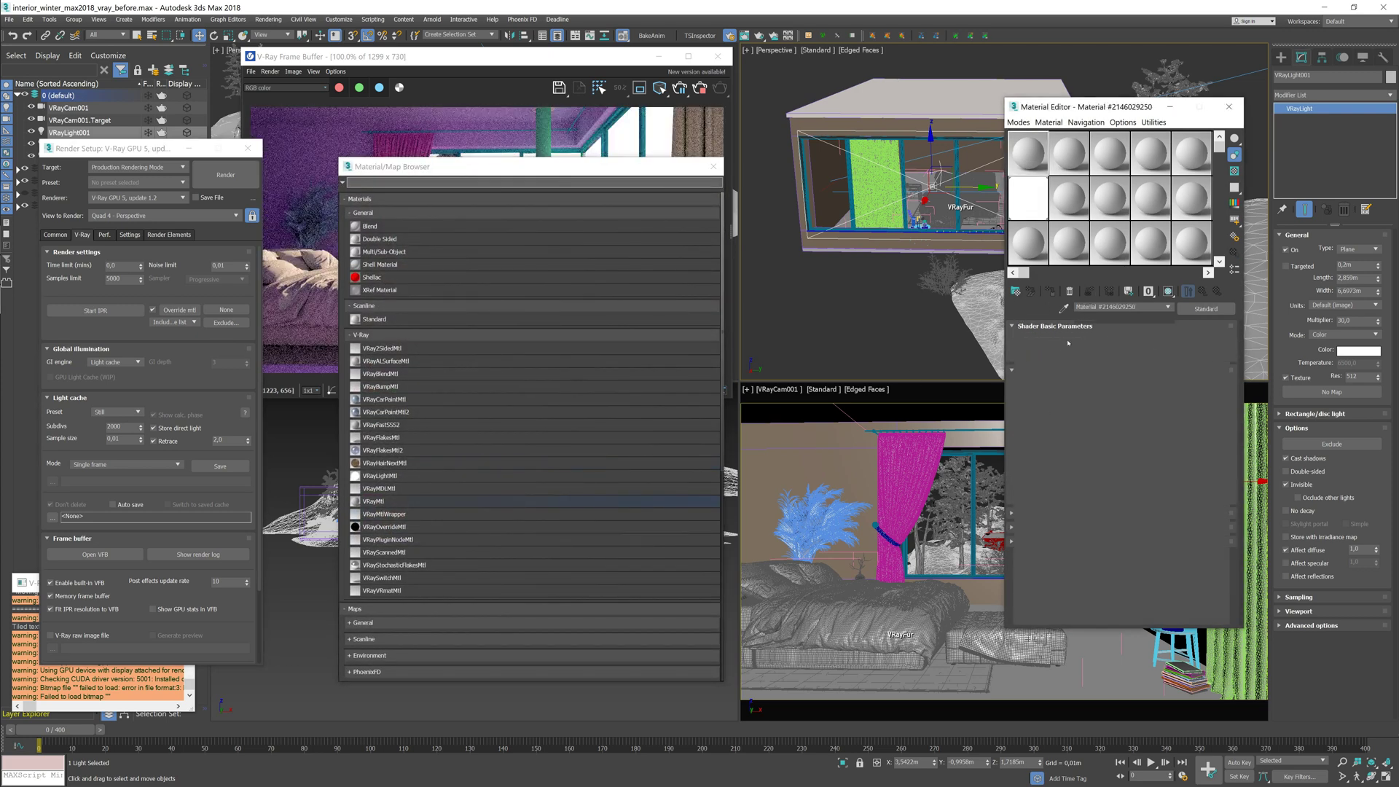
left_click(710, 168)
Drop the gray material into Render Setup's Override mtl slot as an instance.
left_click_drag(159, 355, 226, 309)
left_click(123, 446)
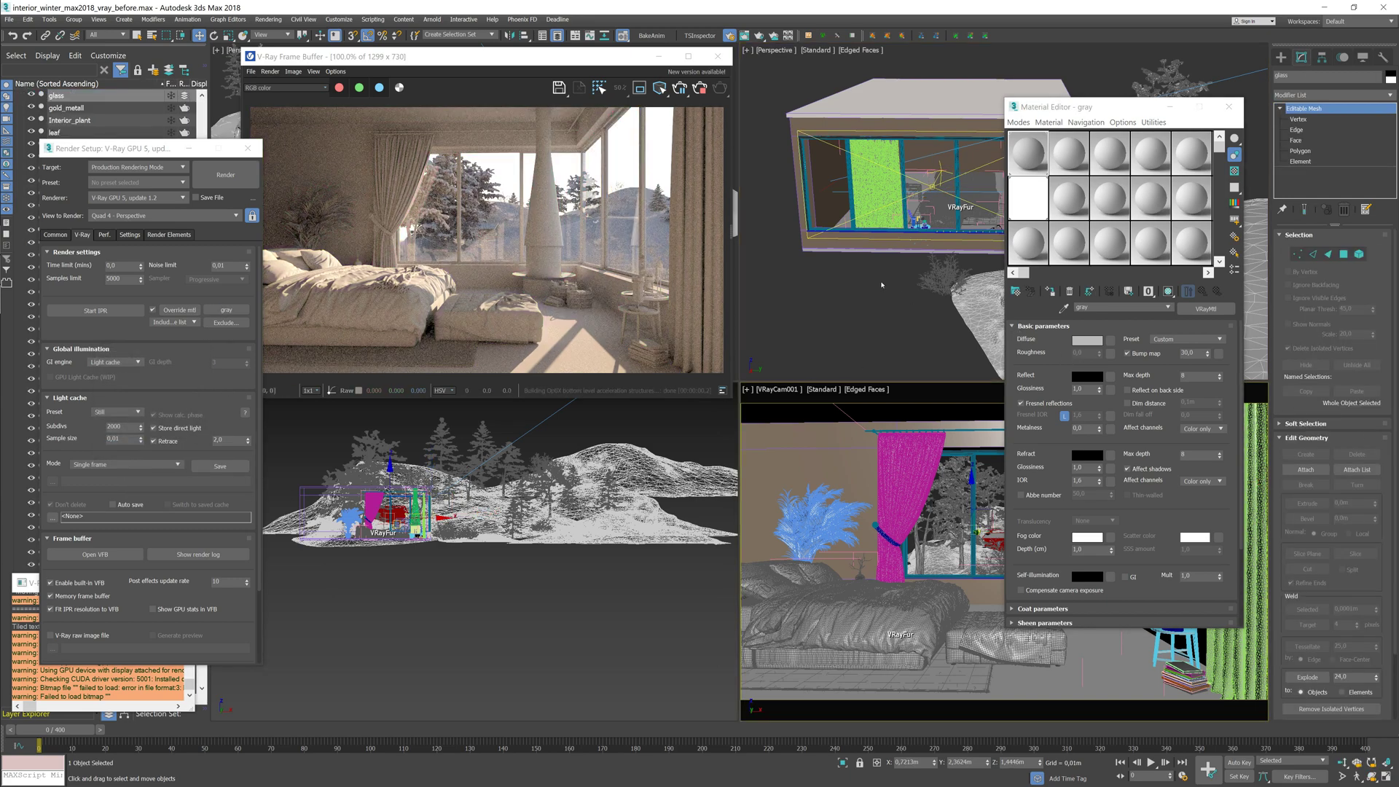
left_click_drag(131, 148, 865, 138)
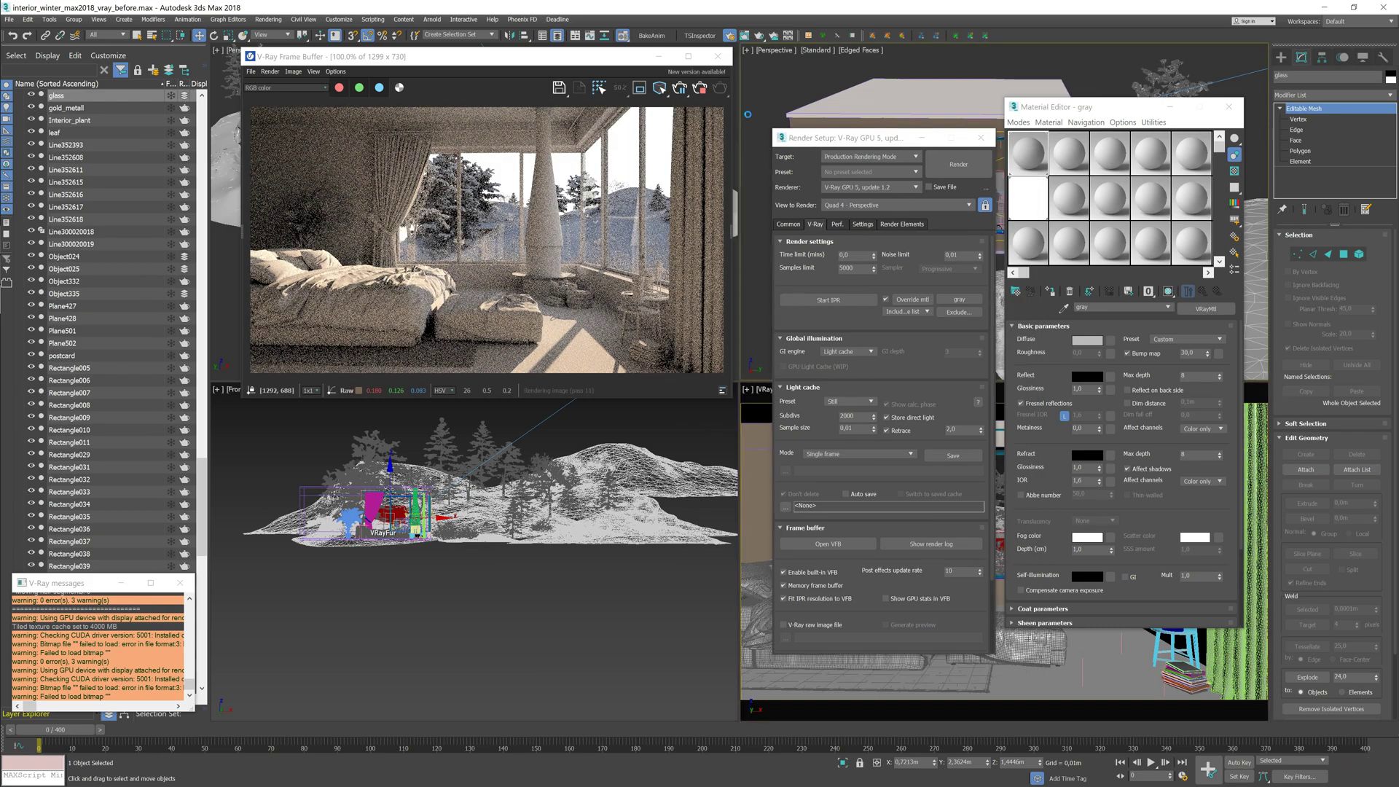
Give VRayLight001 a light peach colour with multiplier 100, then close Render Setup and Material Editor.
left_click(70, 133)
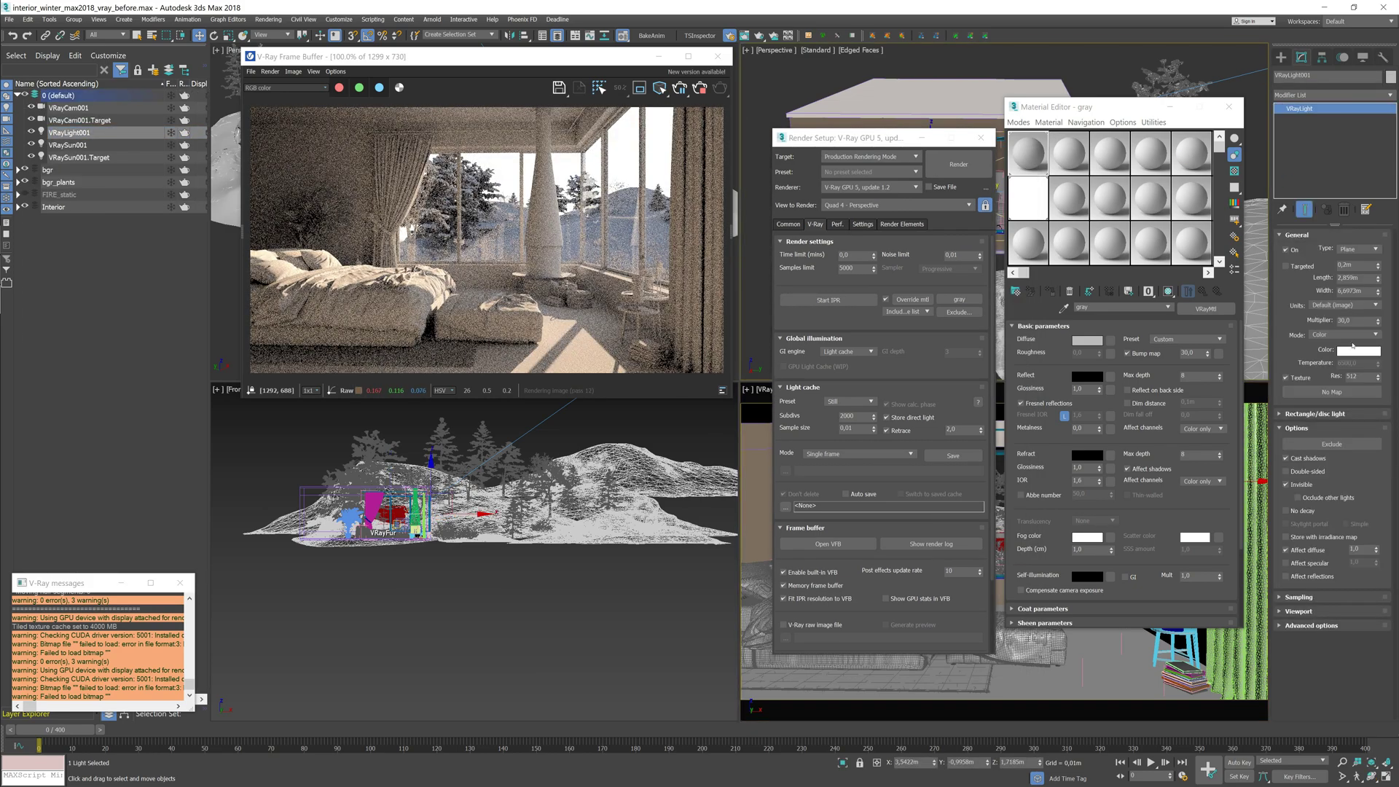
left_click(1357, 351)
left_click_drag(312, 107, 322, 107)
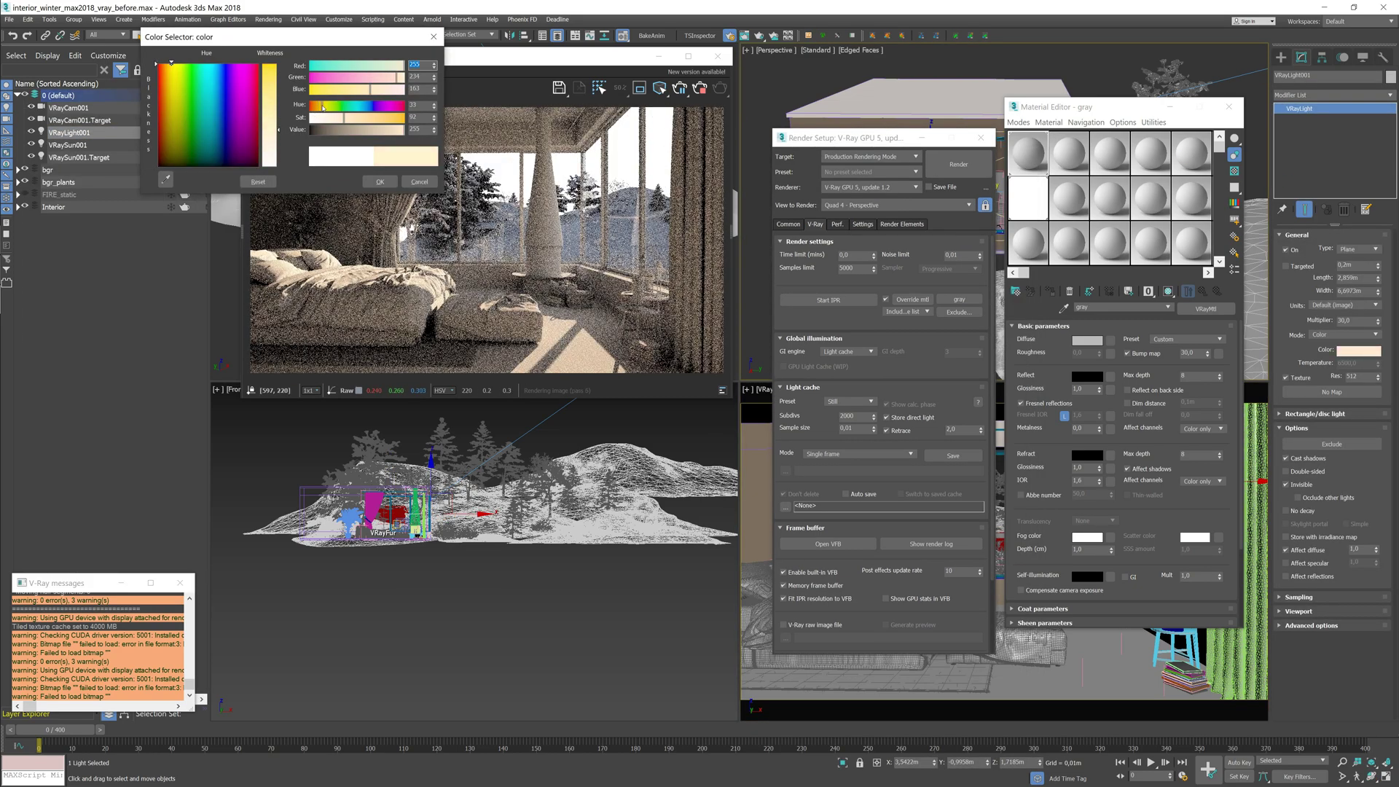
left_click(380, 181)
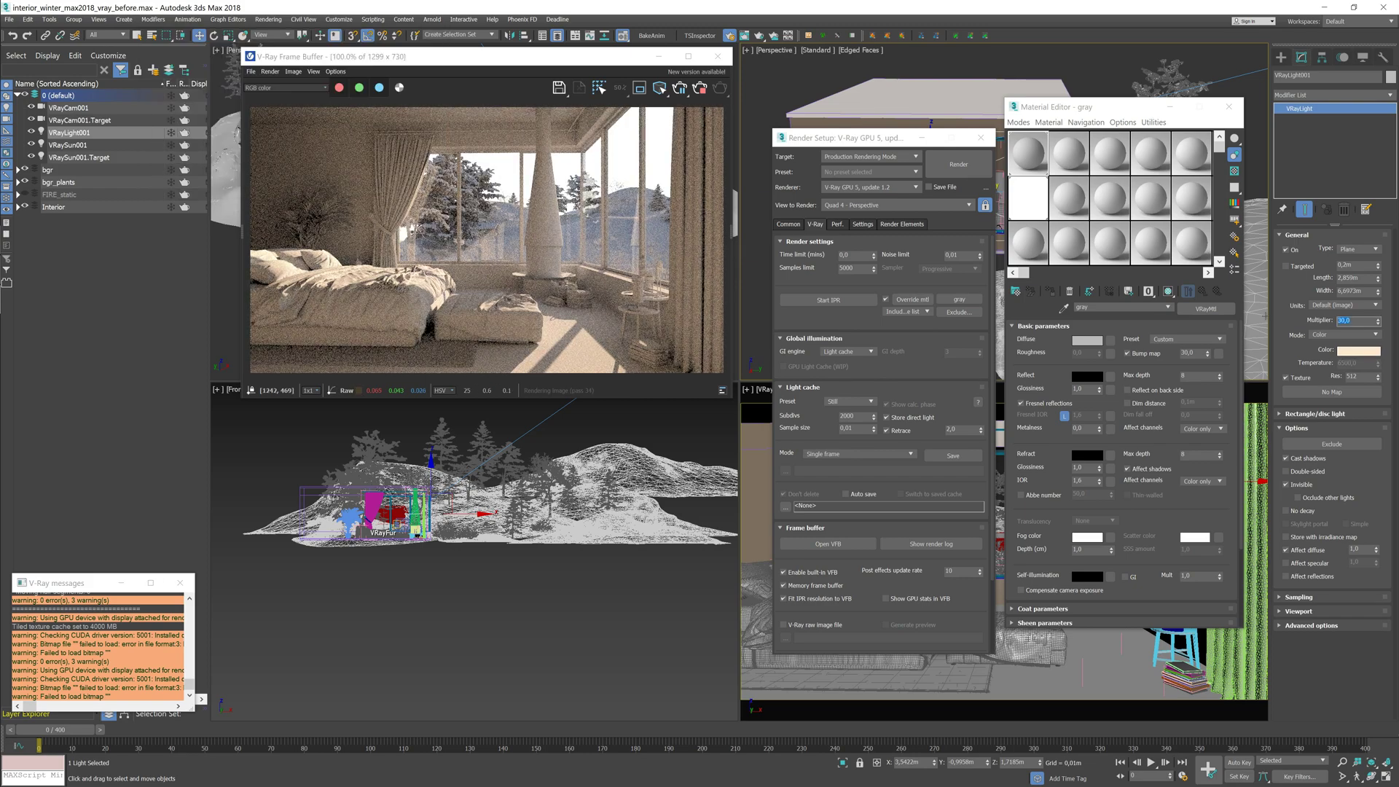
type("100")
key("Return")
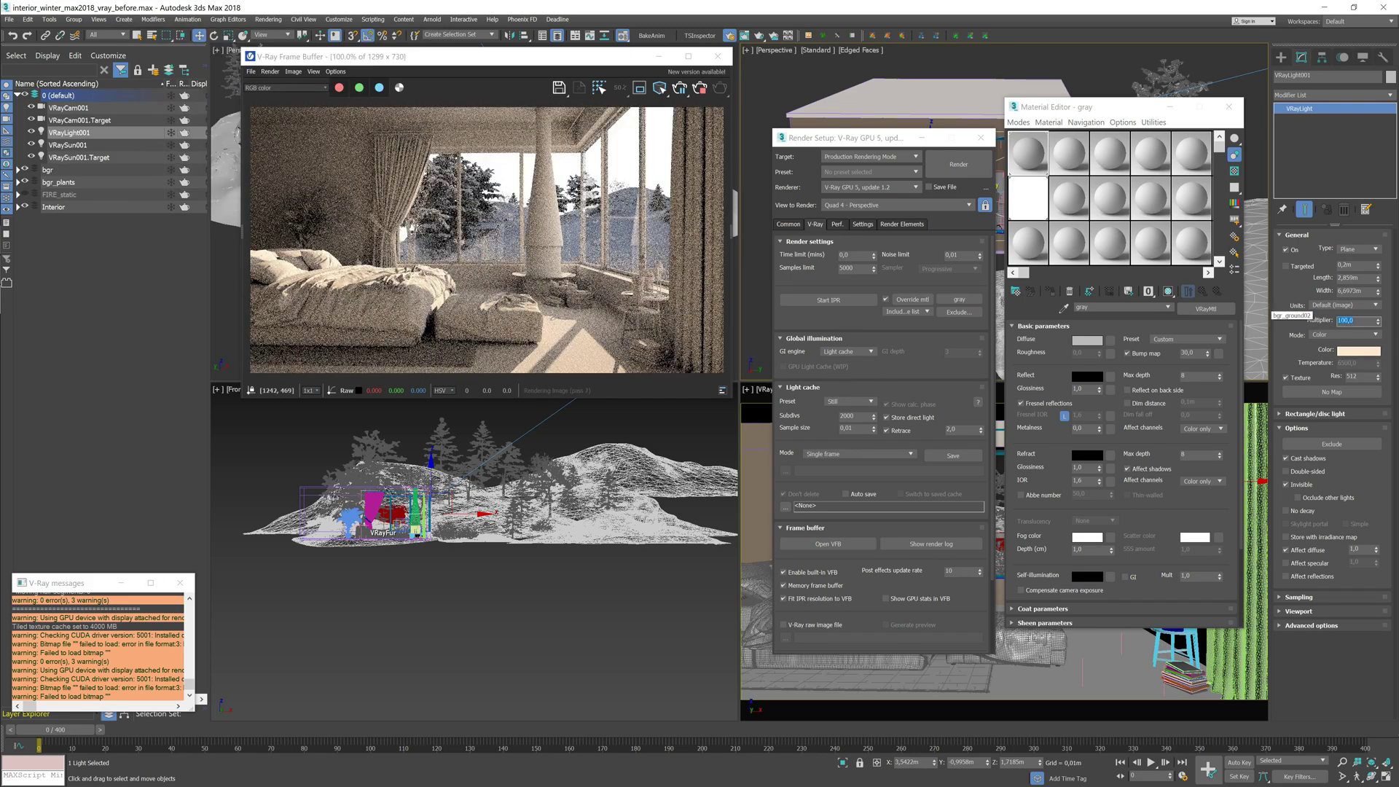
left_click(983, 147)
left_click(1230, 107)
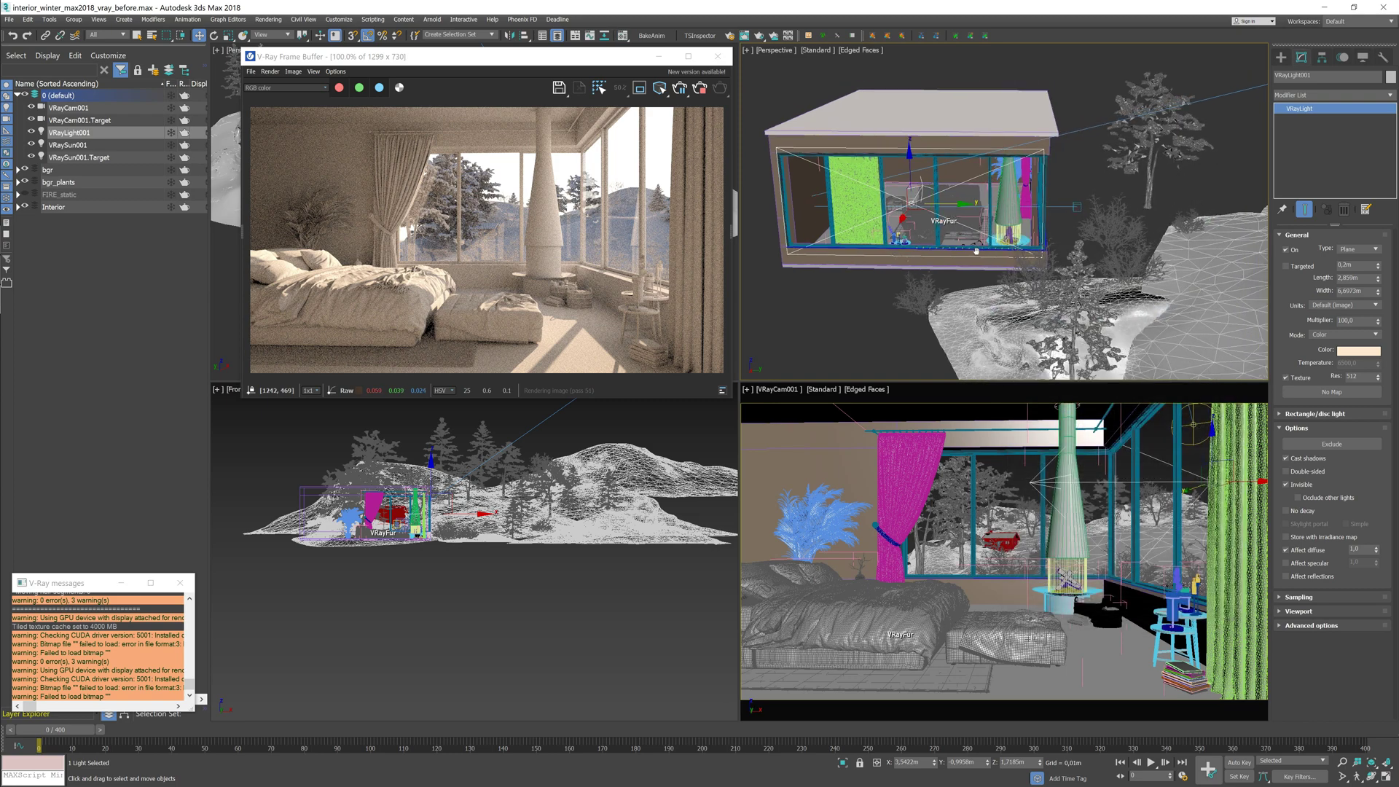
Clone VRayLight001 as a copy, VRayLight002, and rotate it toward another window.
scroll(931, 247, "up", 3)
left_click_drag(1054, 278, 999, 312, "shift")
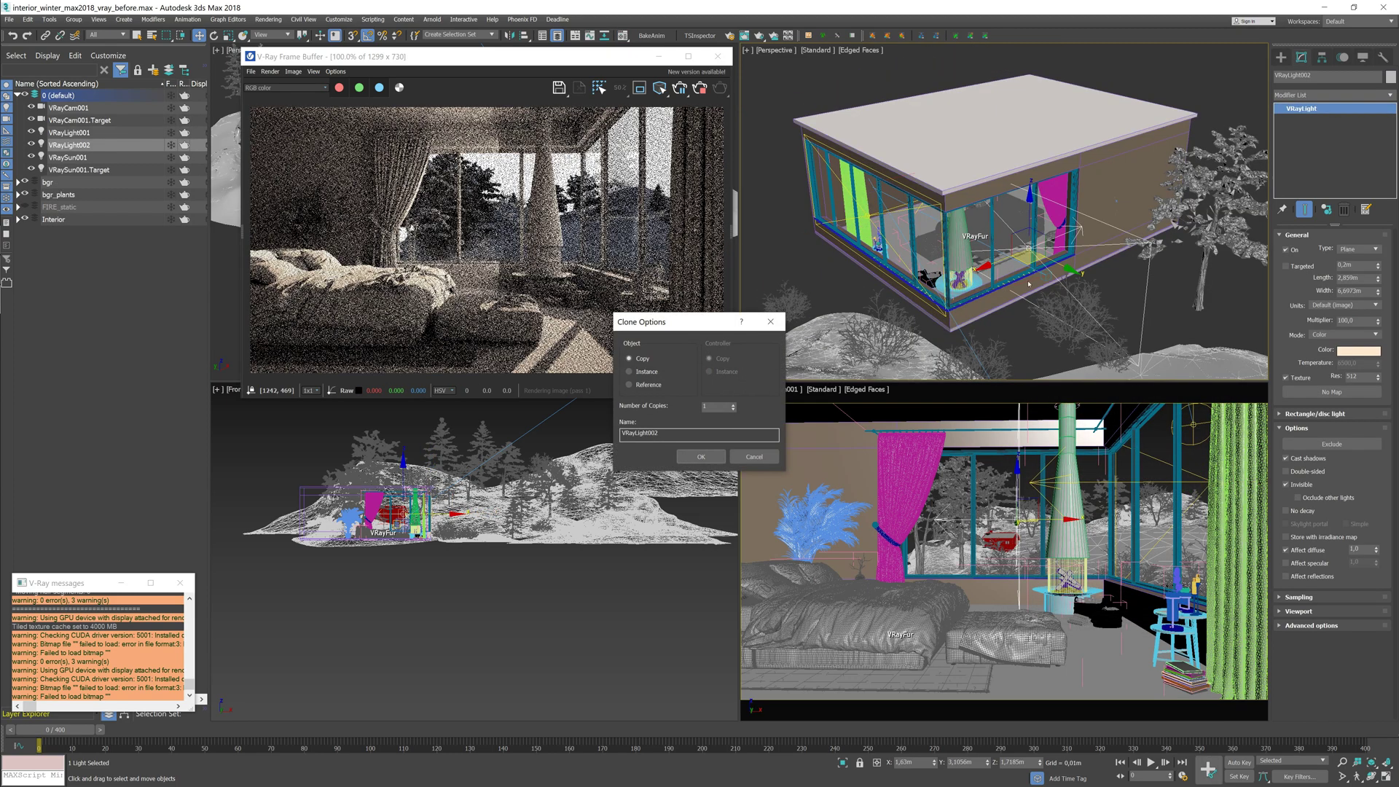
key("Return")
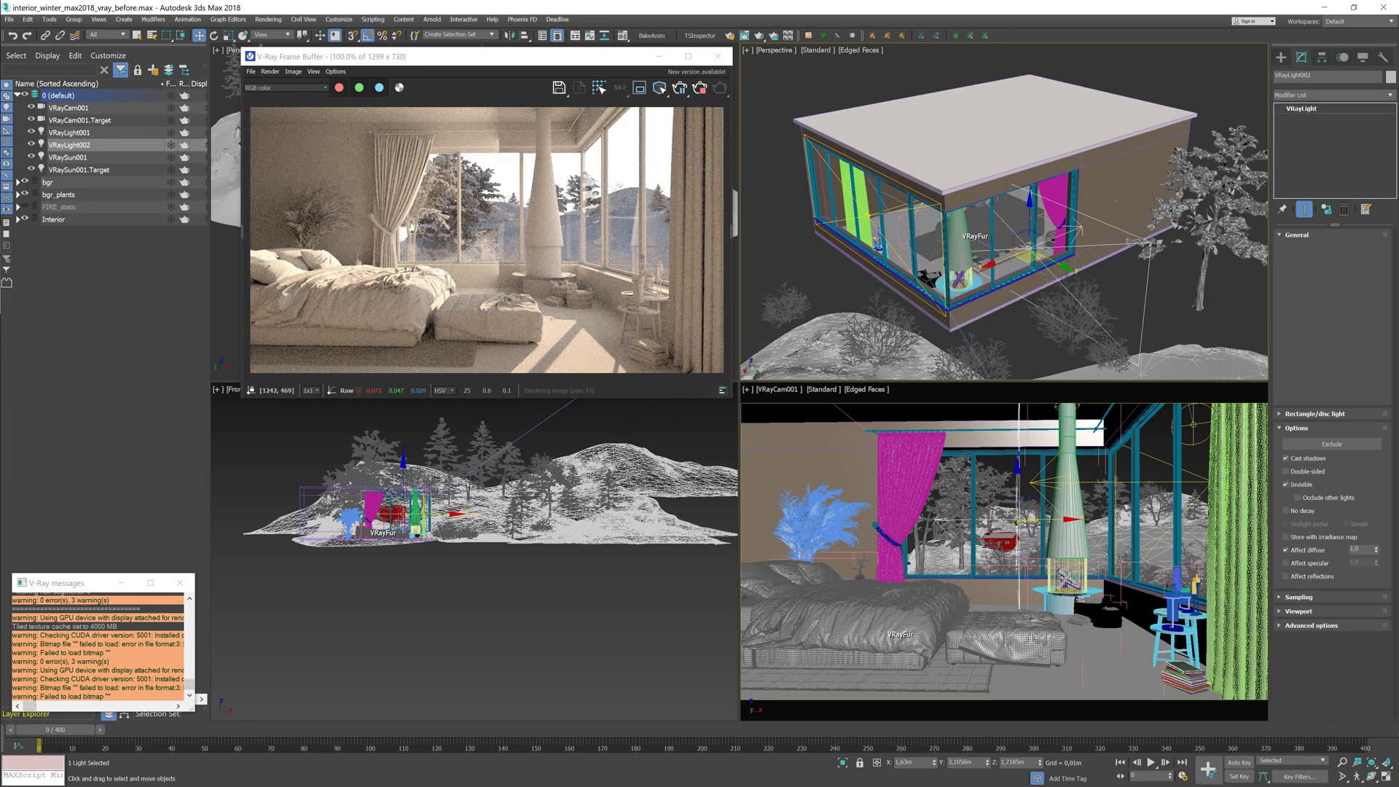
right_click(1049, 255)
left_click(1071, 275)
left_click_drag(1029, 248, 1056, 262)
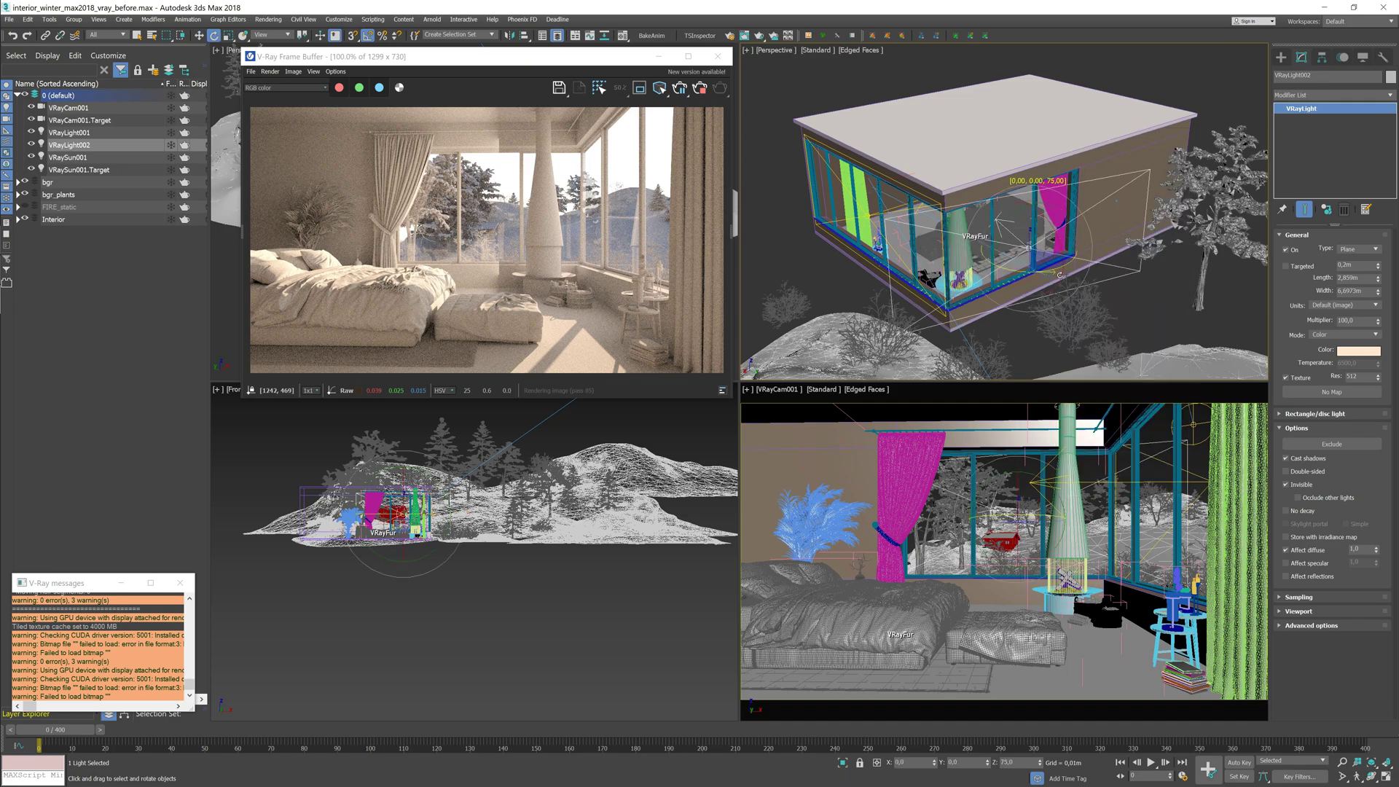
Scale VRayLight002 down and position it along the house's glazing.
key("w")
key("z")
key("r")
left_click_drag(1074, 241, 1020, 218)
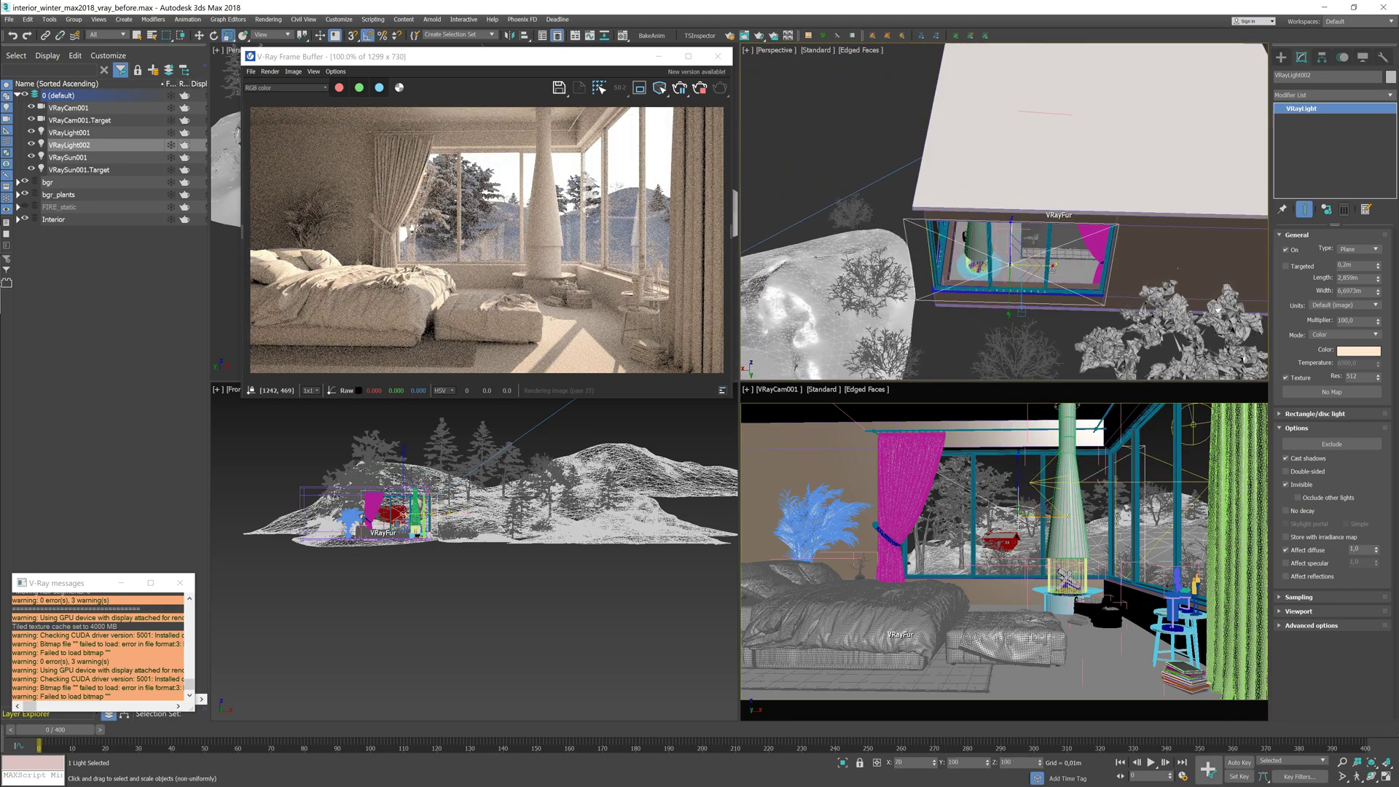
left_click_drag(1060, 266, 1064, 270)
key("w")
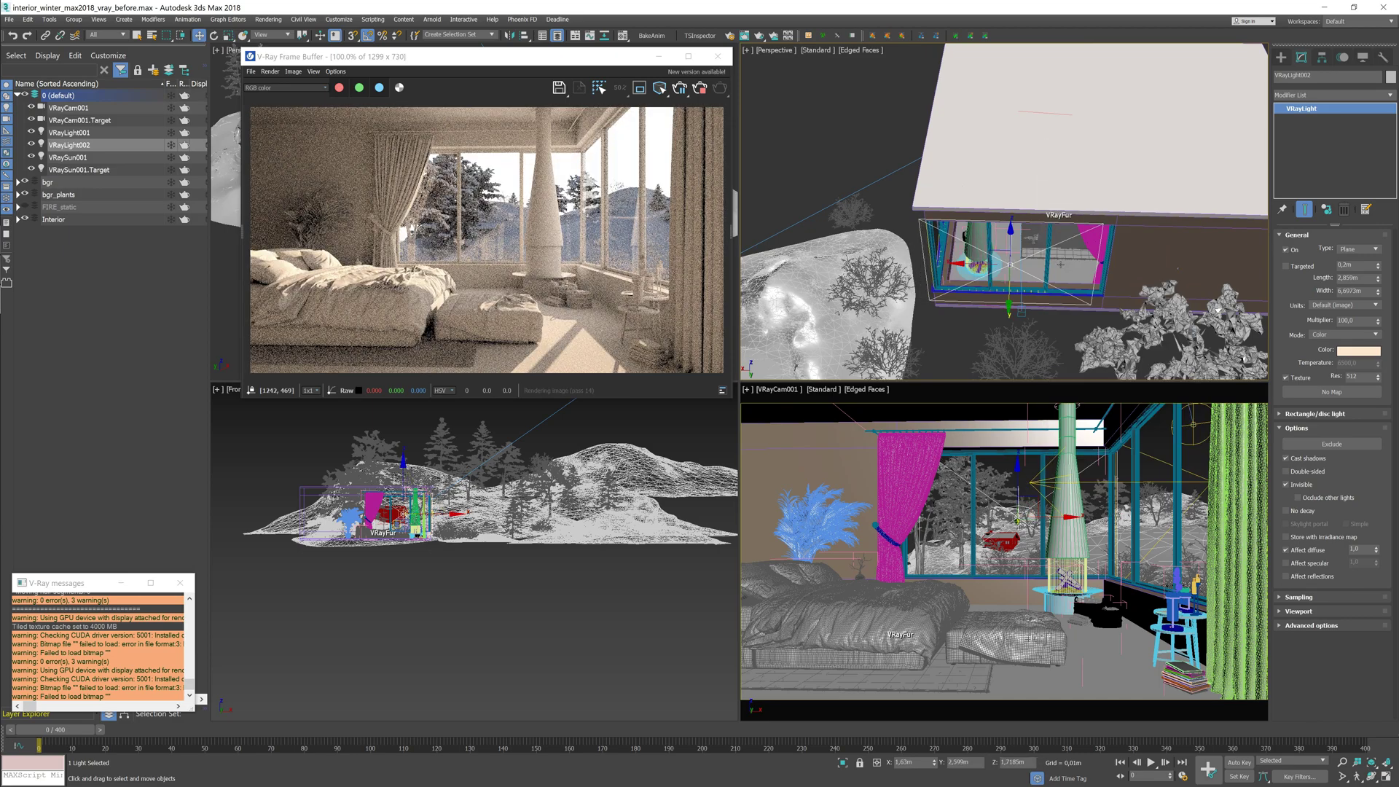
left_click_drag(1006, 219, 947, 218)
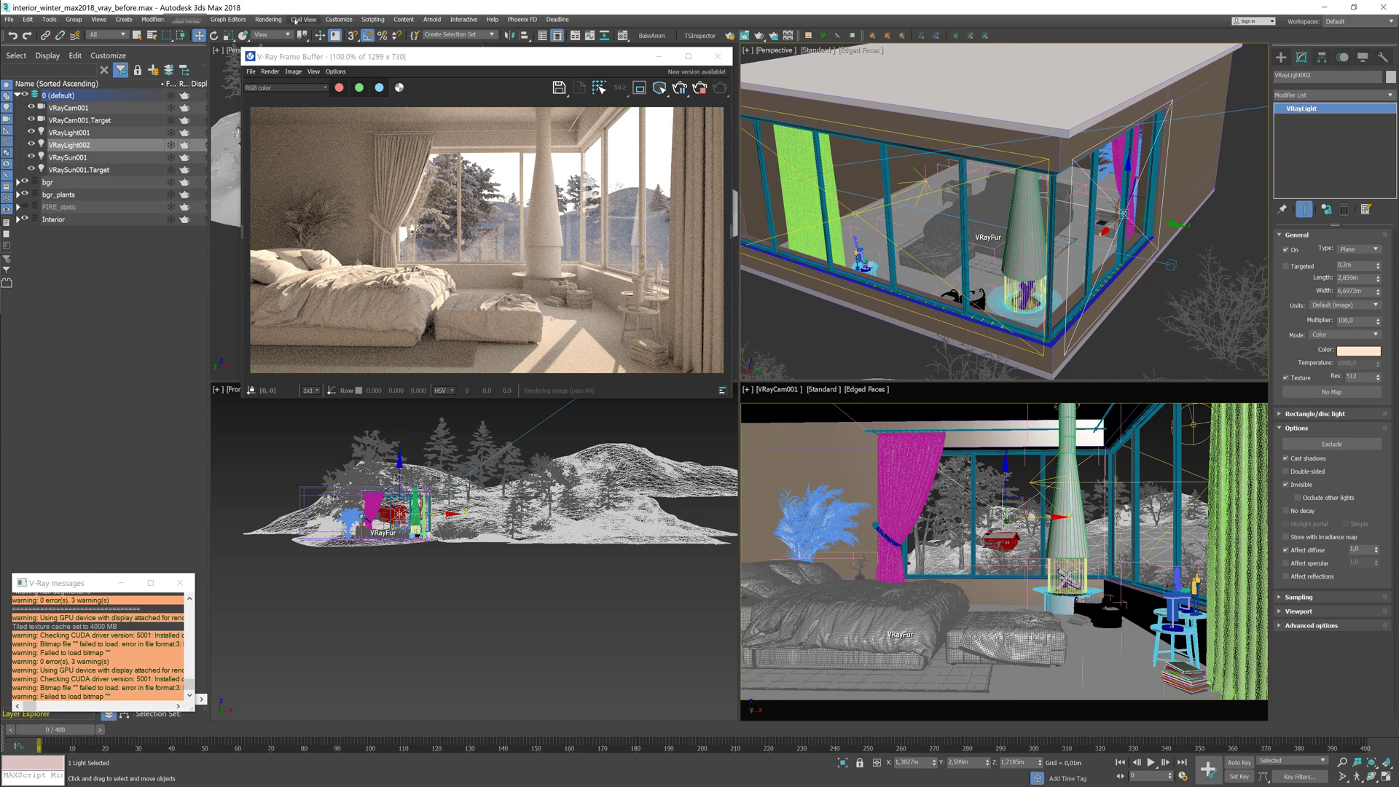
left_click(266, 20)
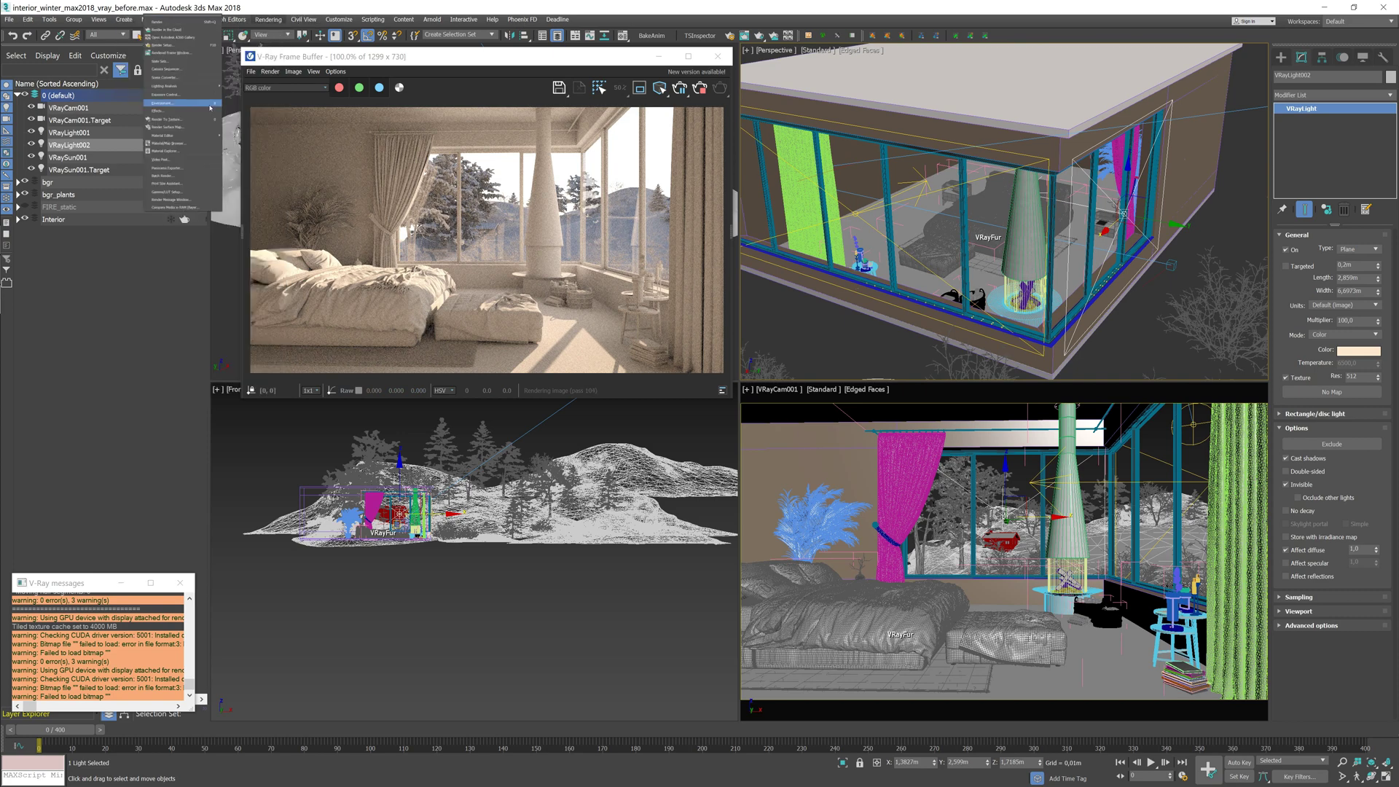
Add a VRayAerialPerspective atmosphere effect in Environment and Effects.
left_click(209, 106)
left_click(548, 415)
double_click(408, 222)
left_click_drag(430, 145, 165, 207)
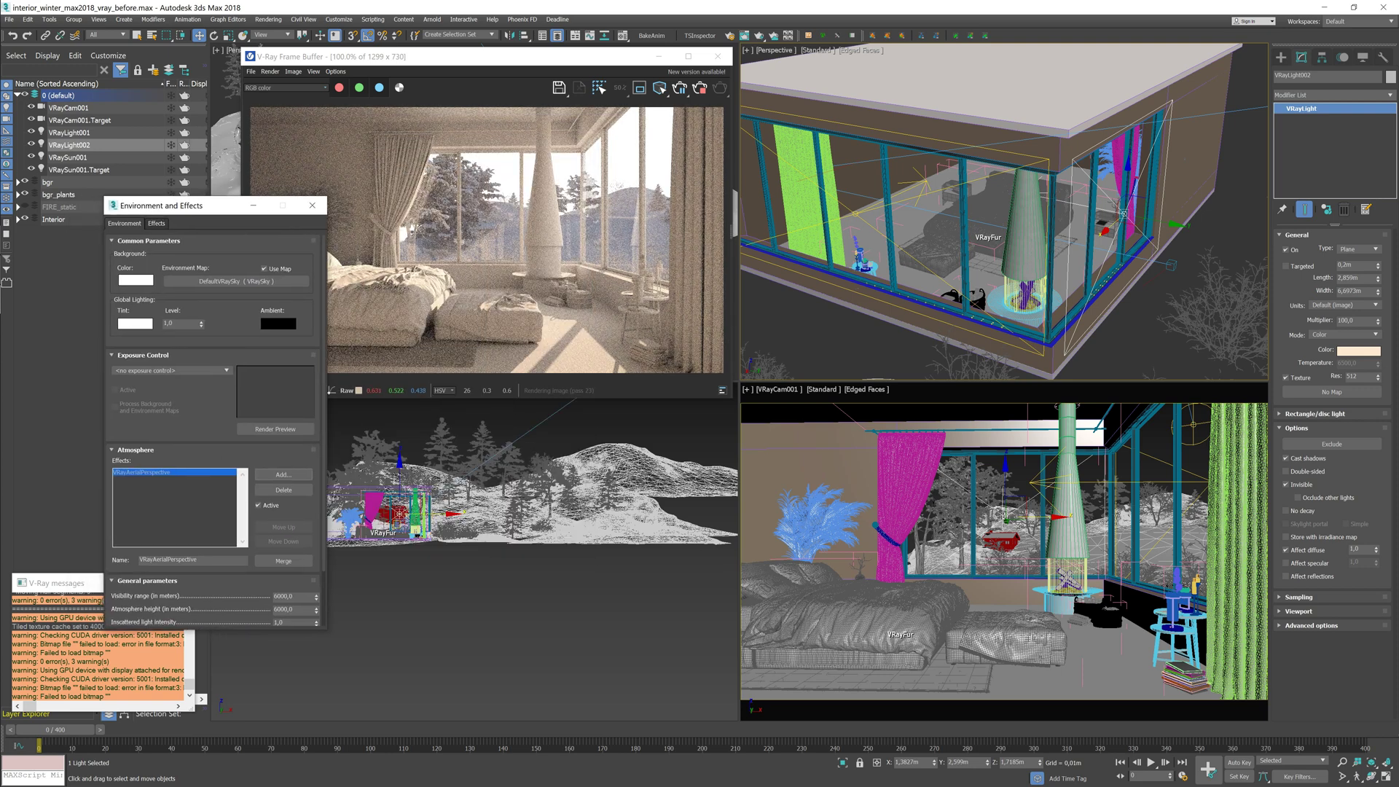
scroll(325, 465, "down", 2)
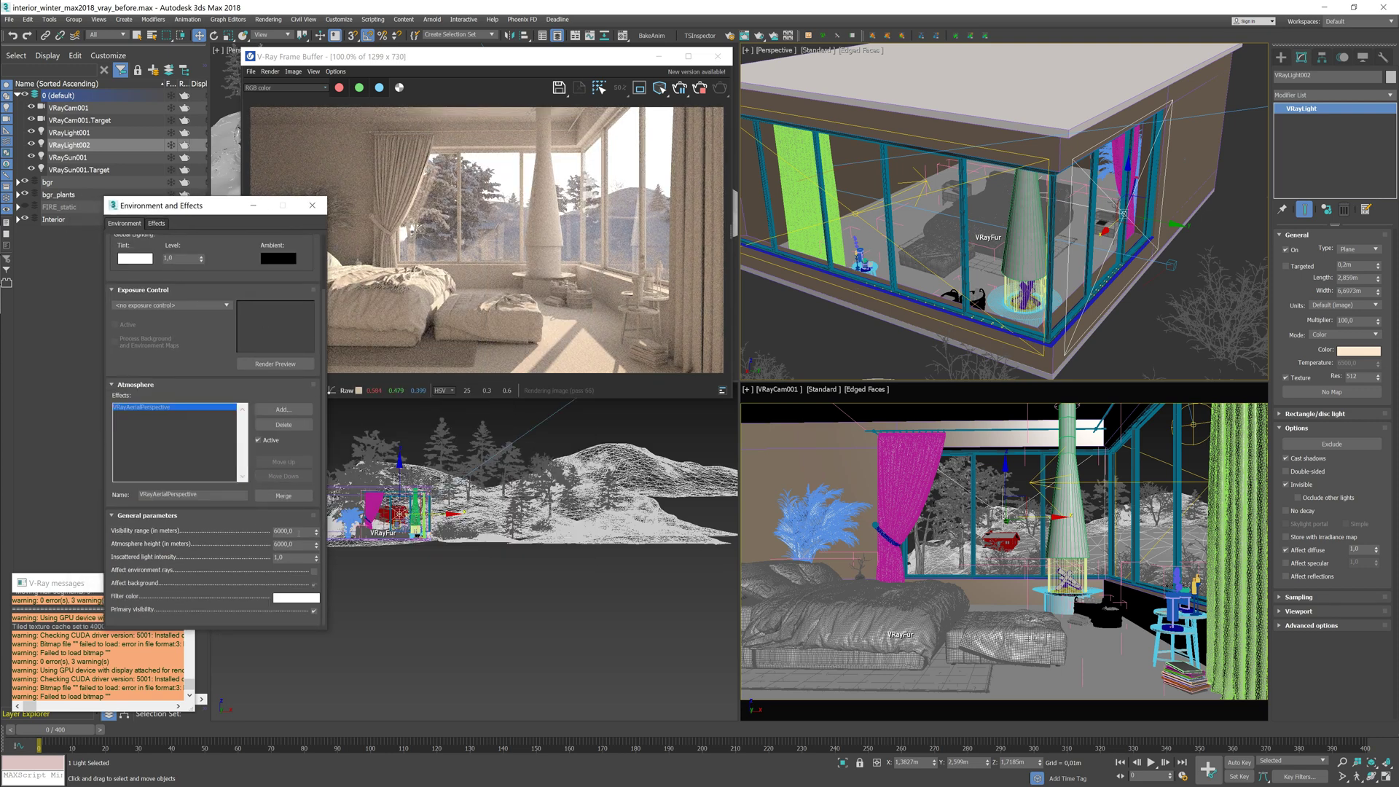
Set the haze visibility range to 1000 and the atmosphere height to 100.
type("1000")
key("Return")
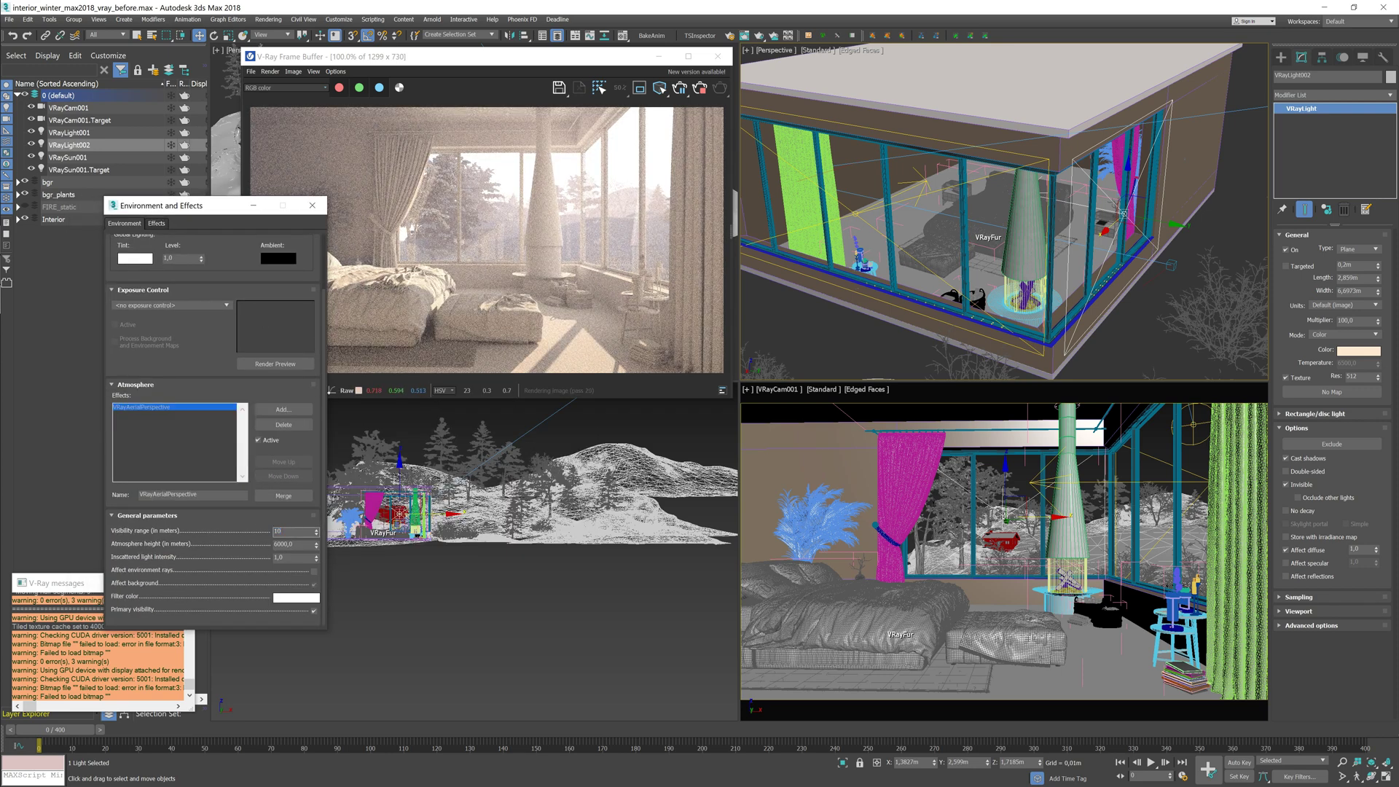
key("Tab")
type("100")
key("Tab")
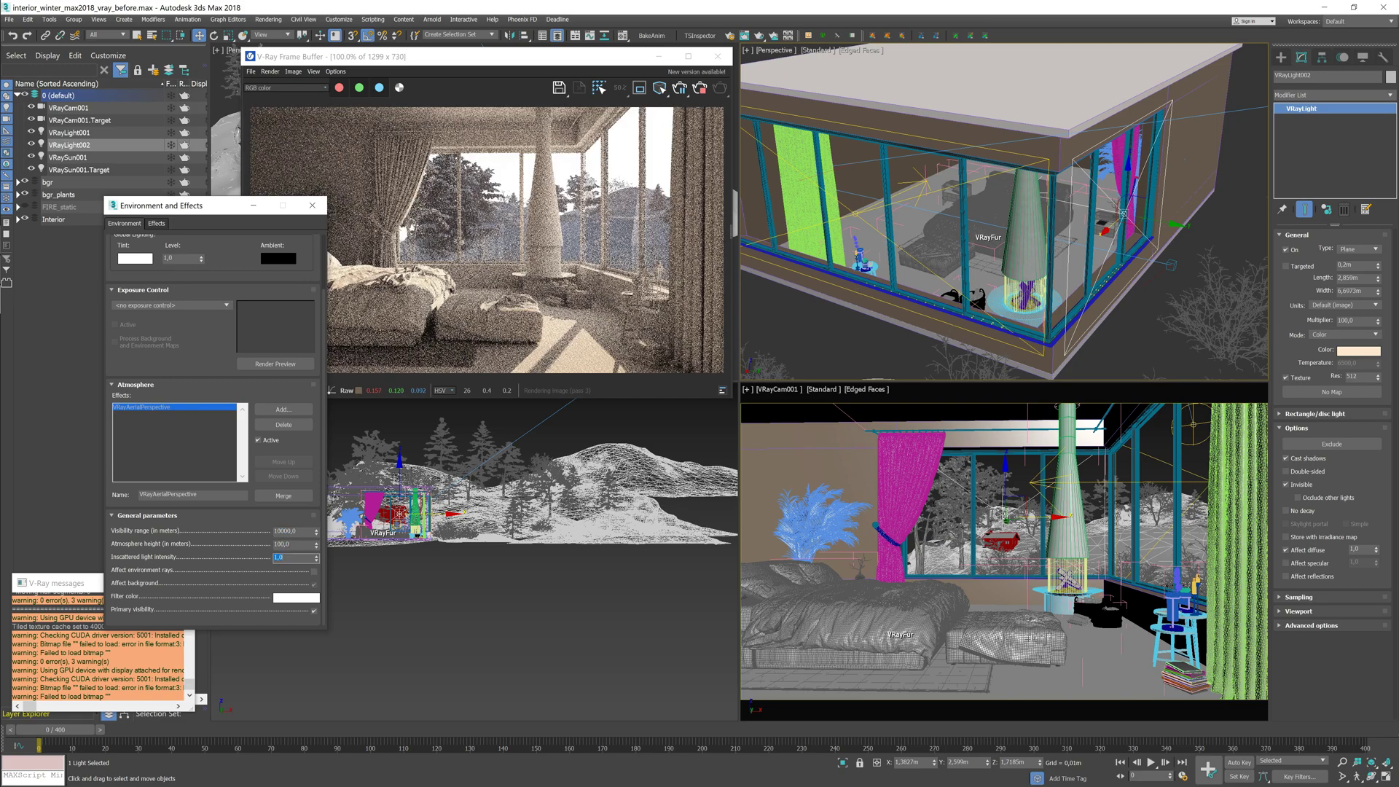
Give the aerial perspective haze a pale-blue filter colour.
left_click(296, 597)
left_click(397, 117)
mouse_move(342, 106)
left_mouse_down()
mouse_move(369, 108)
mouse_move(346, 119)
left_mouse_up()
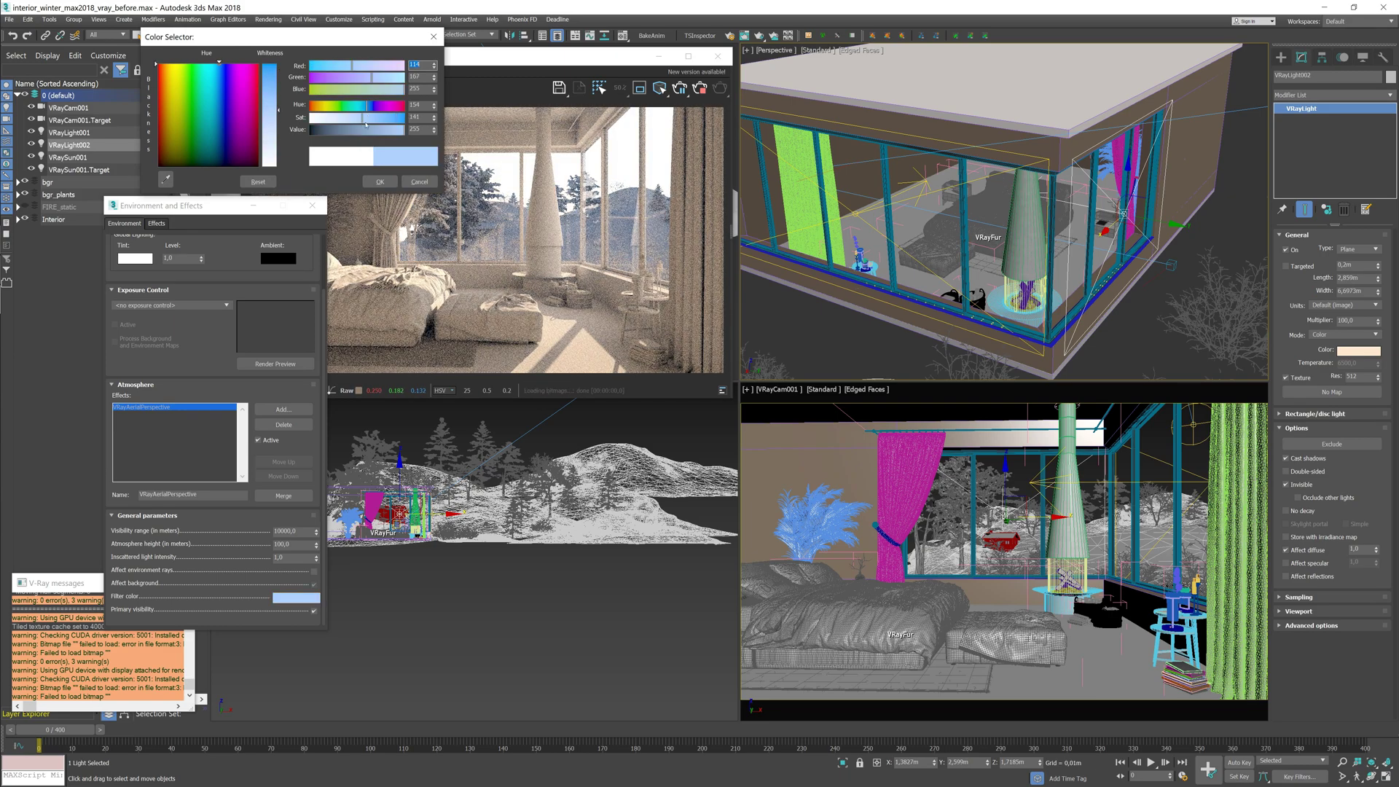
left_click(380, 181)
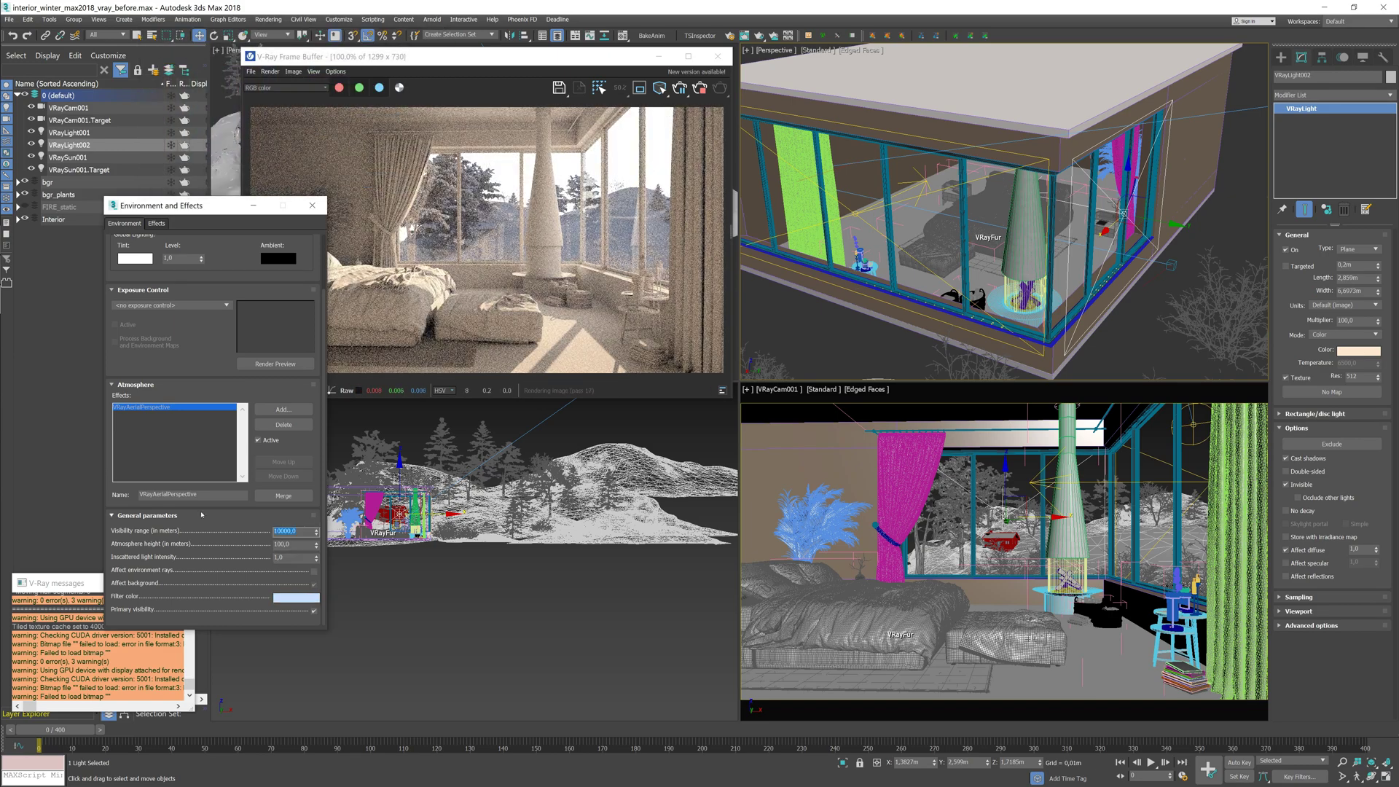
key("F10")
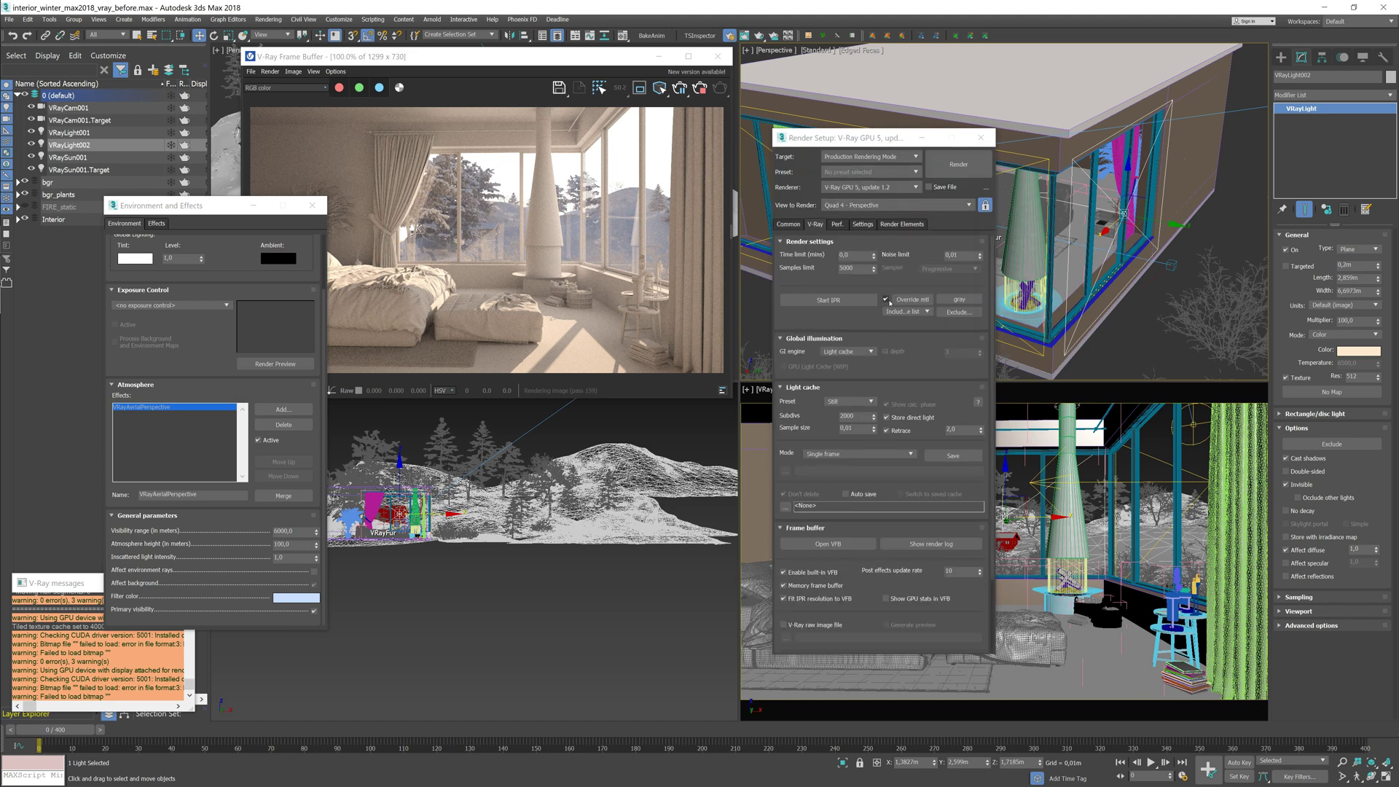
Close Environment and Effects, move the time slider to frame 101, select VRayLight001, and close Render Setup.
left_click(318, 212)
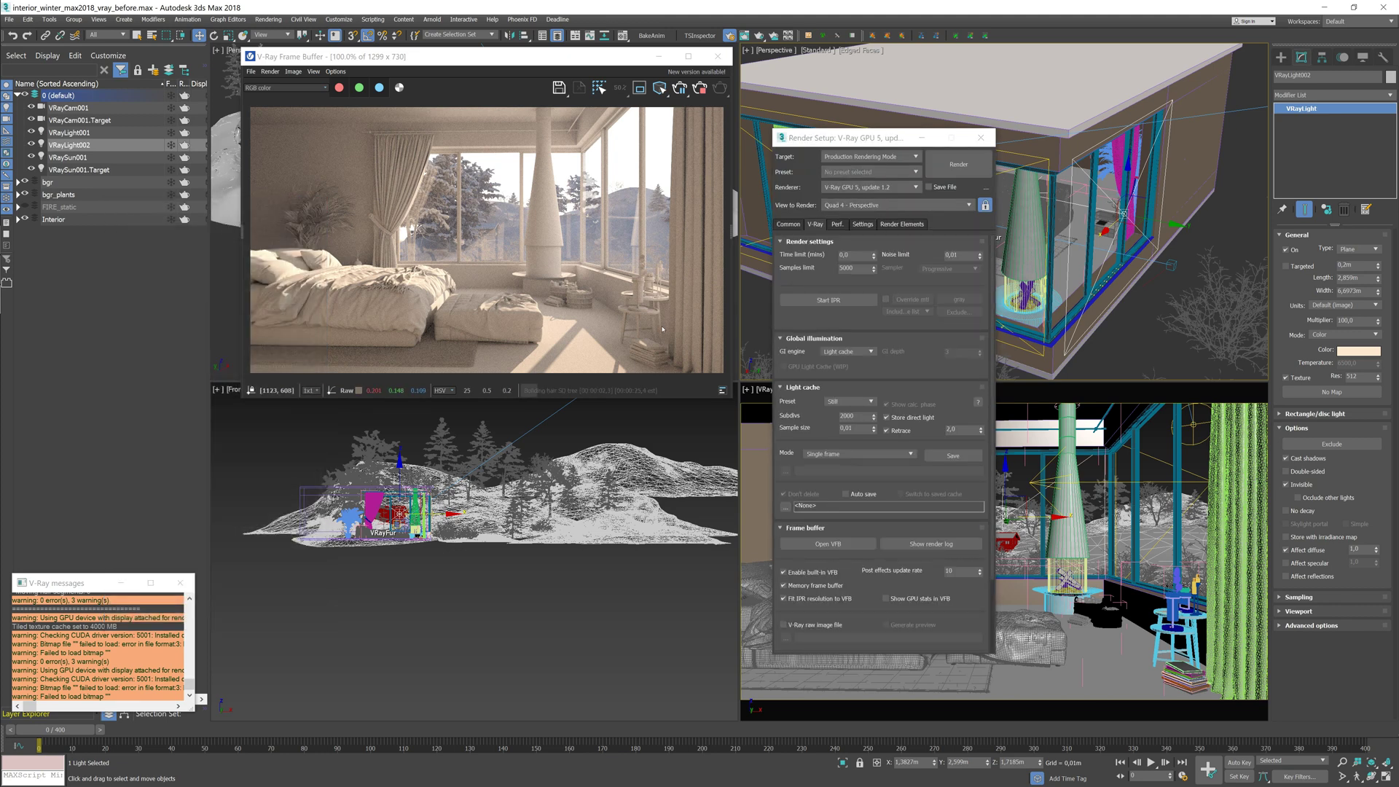
left_click_drag(69, 729, 381, 729)
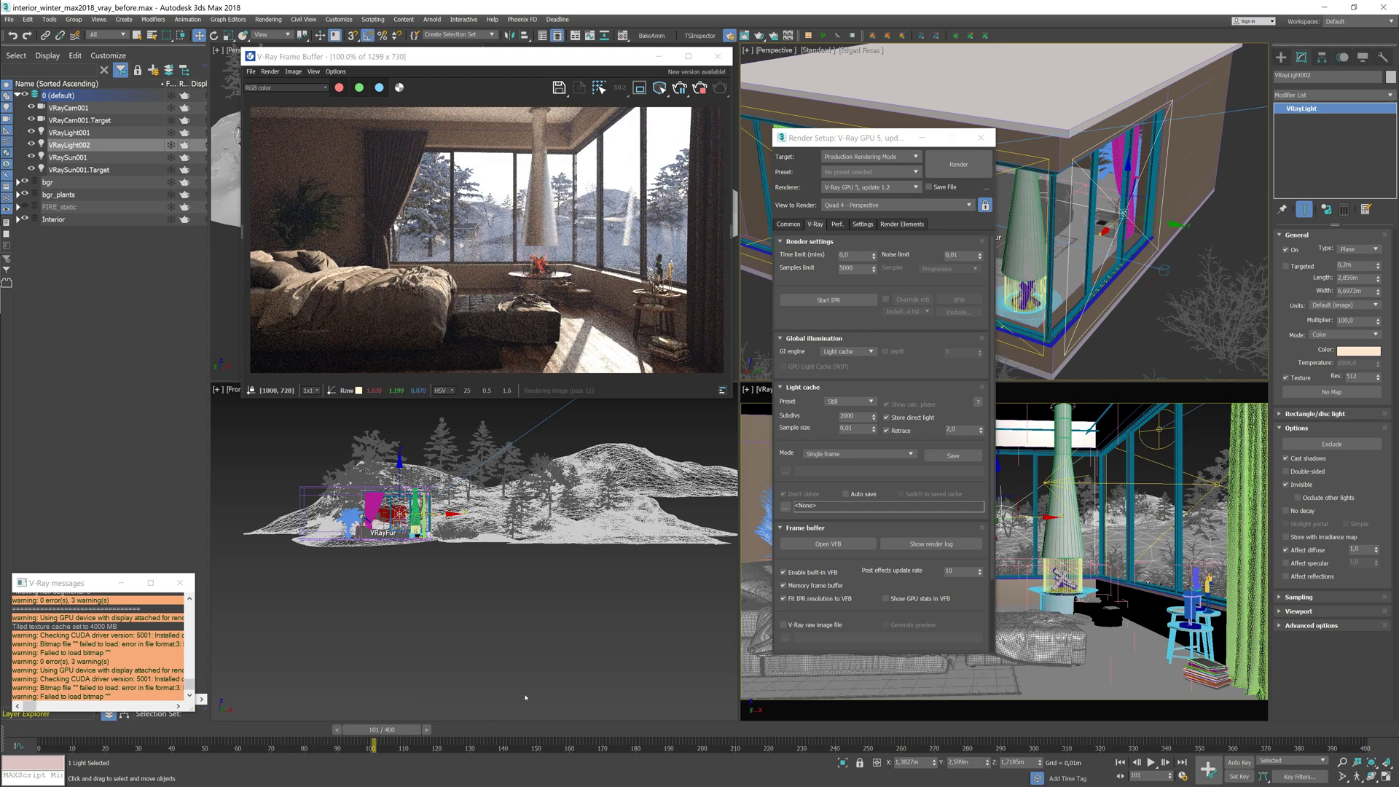
left_click(76, 133)
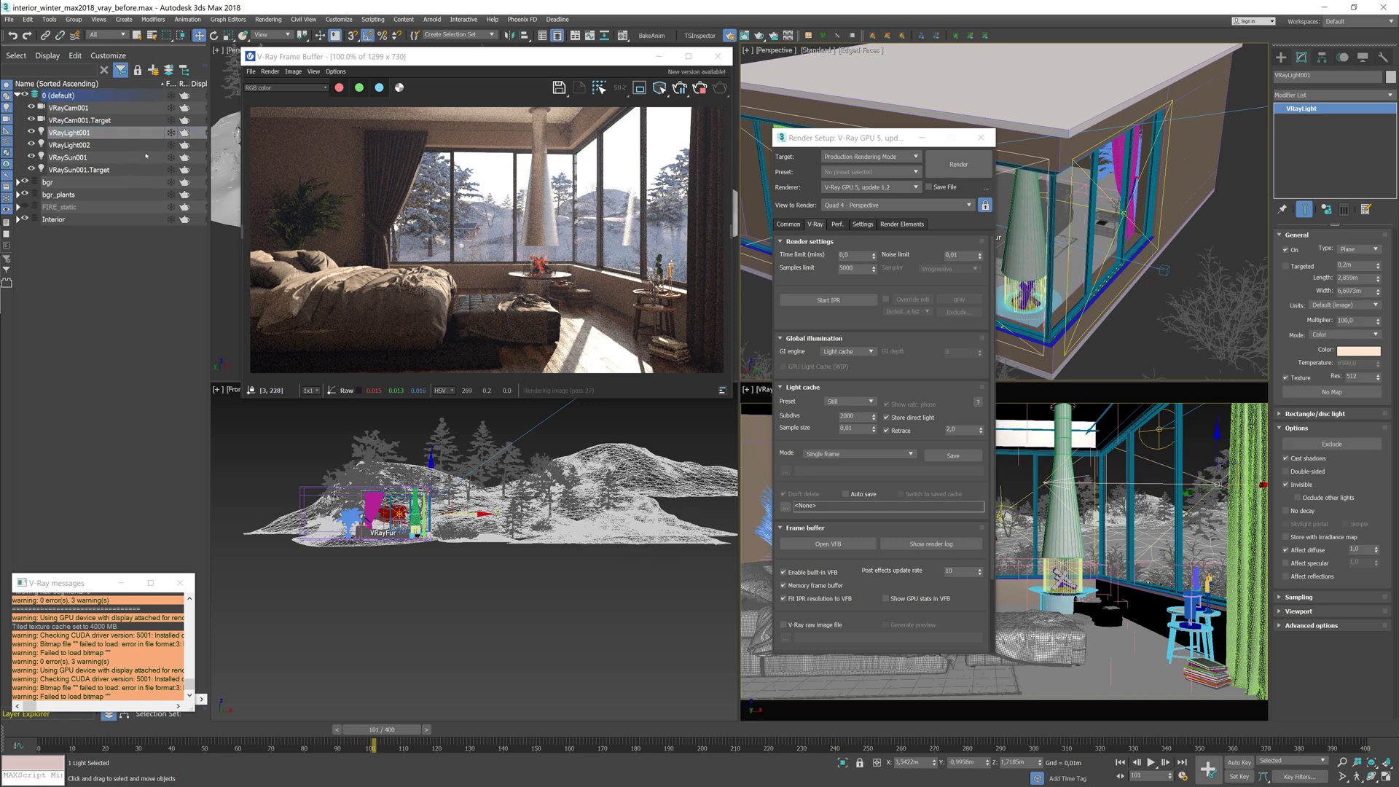
left_click(981, 138)
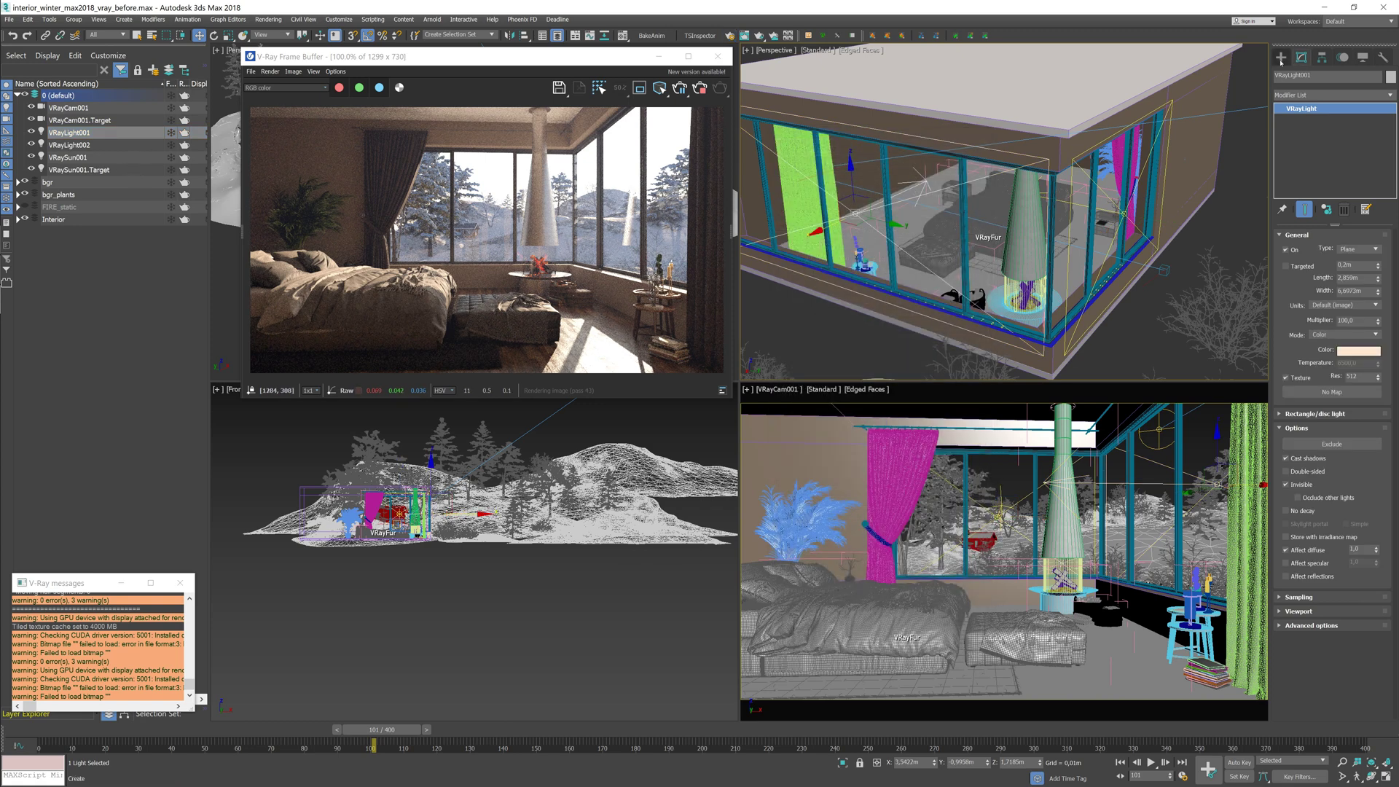
Create a new V-Ray light, VRayLight003, in the scene.
left_click(1281, 57)
left_click(1302, 133)
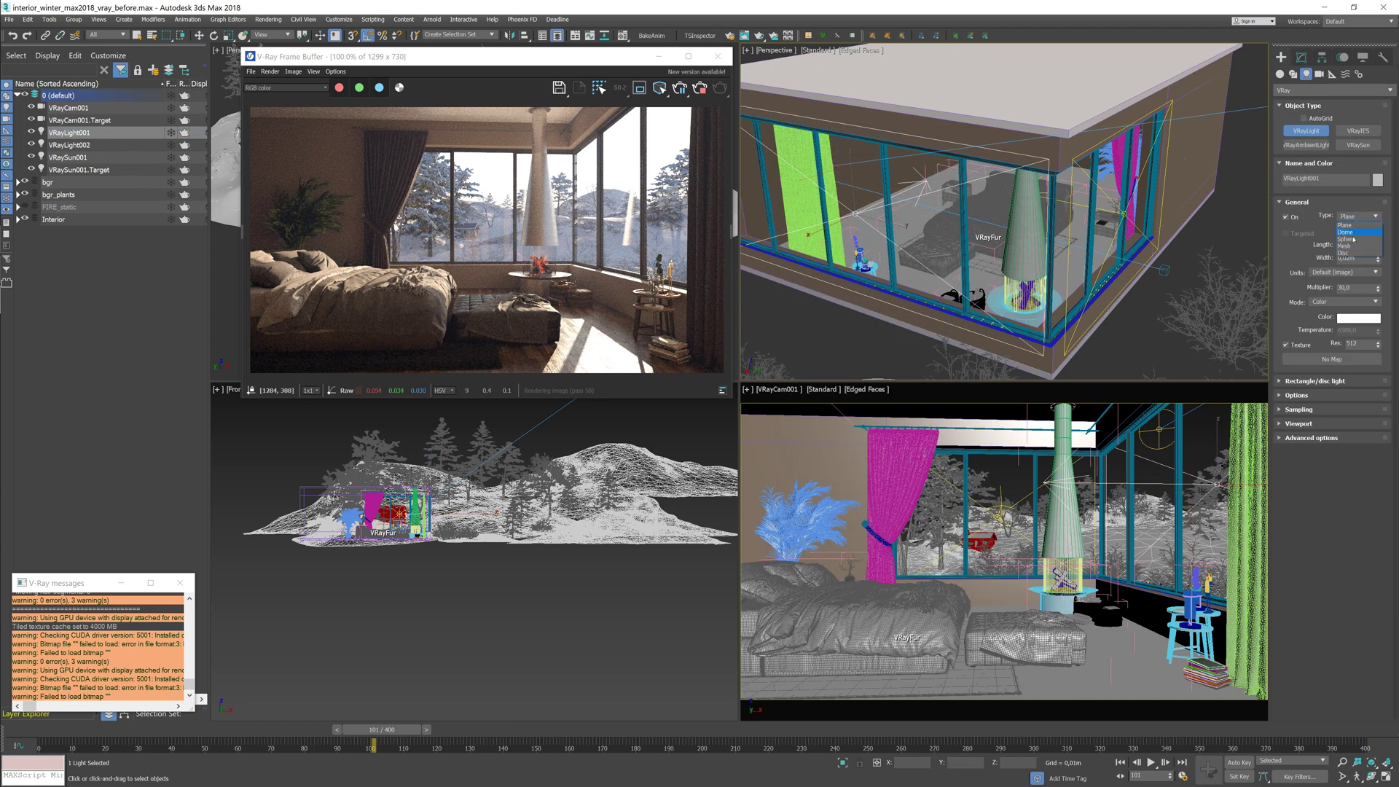
left_click(1044, 248)
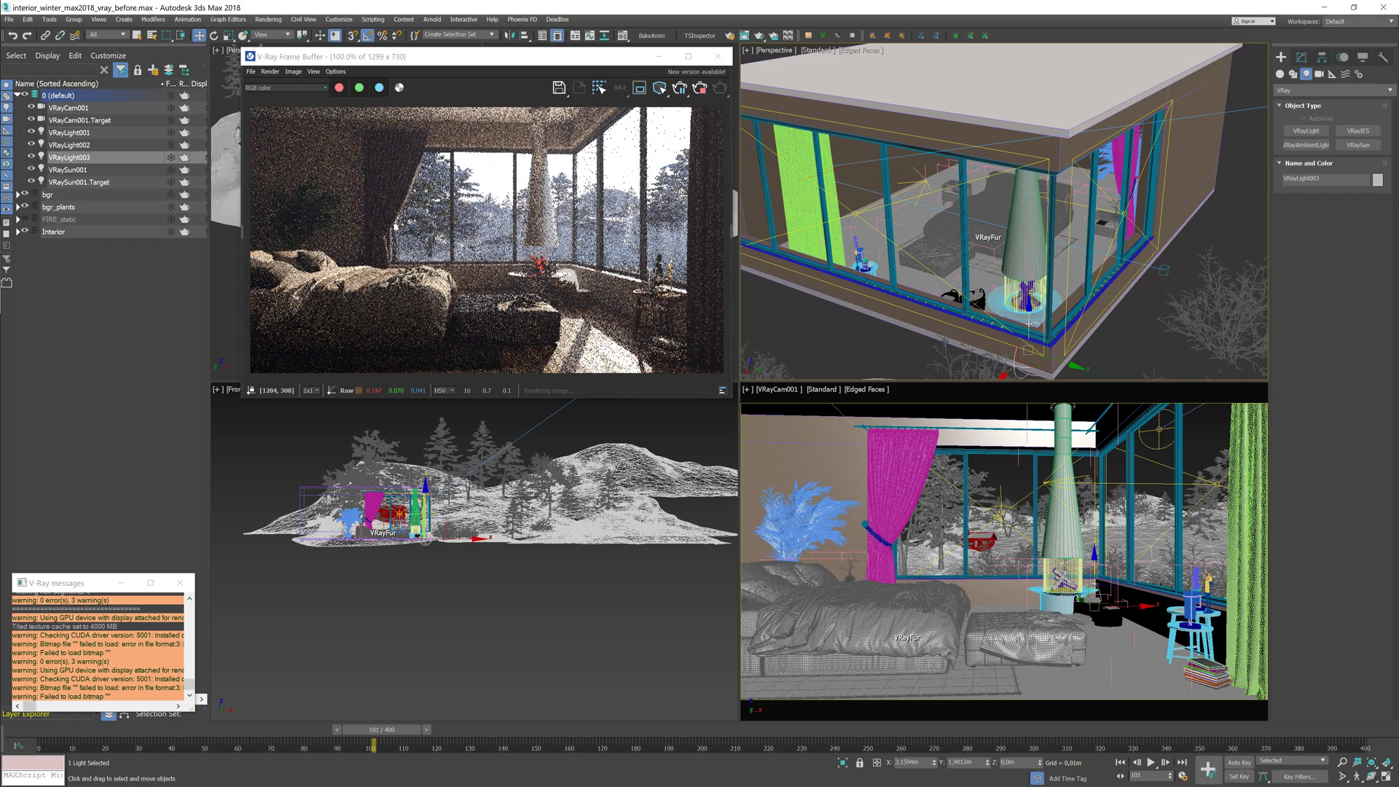
Move VRayLight003 onto the fireplace centre in wireframe Top view, lower it, and shrink its radius to 0,2193m.
key("t")
key("z")
scroll(1045, 248, "down", 5)
key("F3")
left_click_drag(1093, 168, 981, 247)
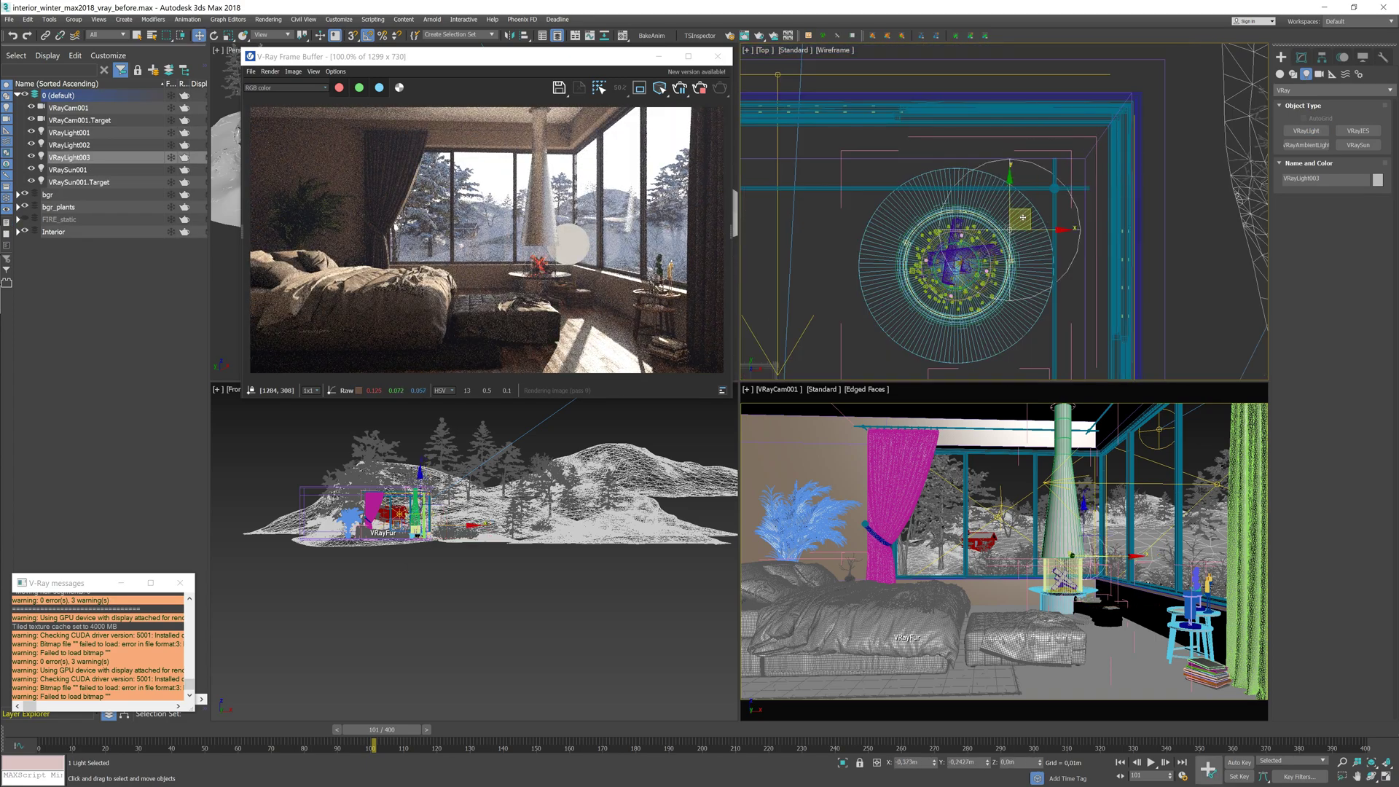
left_click_drag(1061, 516, 1060, 537)
left_click(1302, 57)
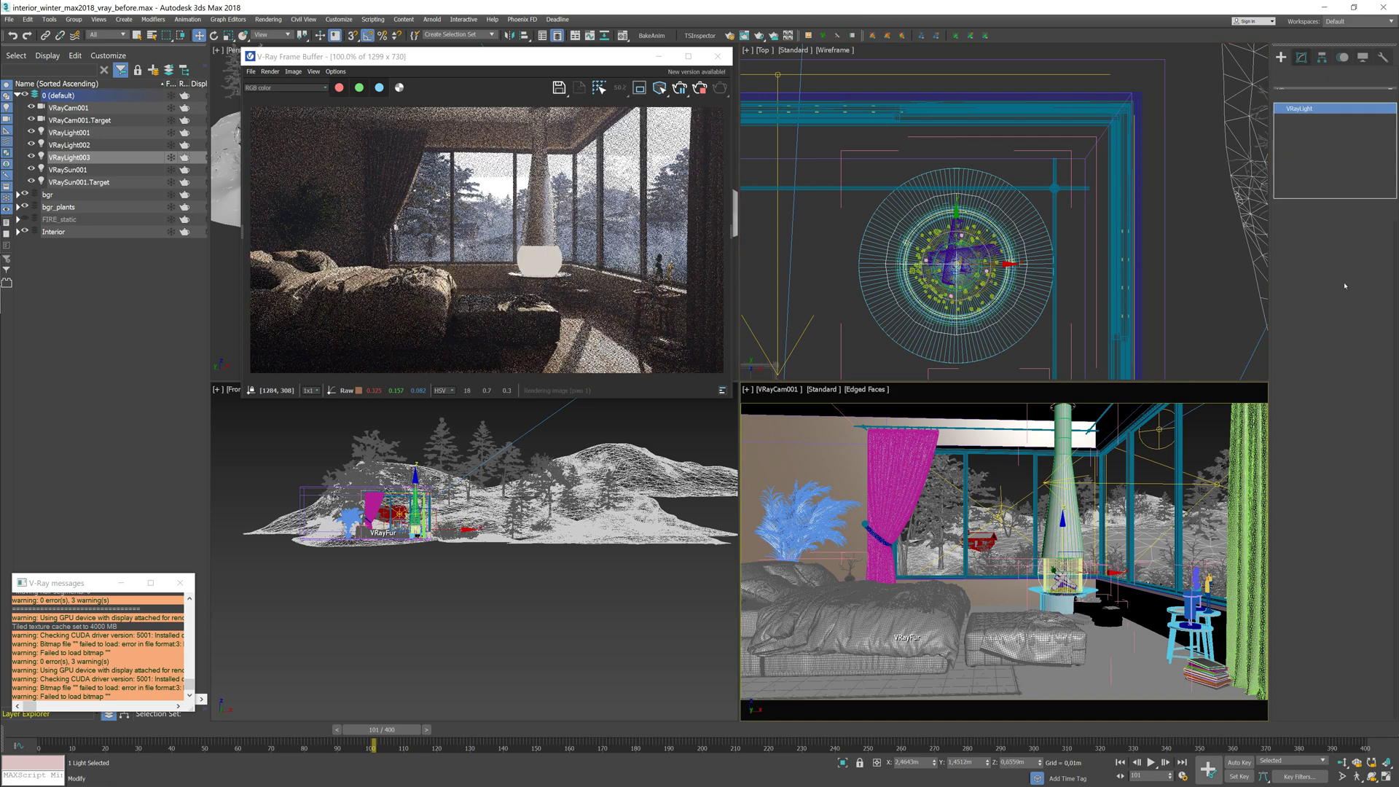
left_click_drag(1377, 295, 1377, 306)
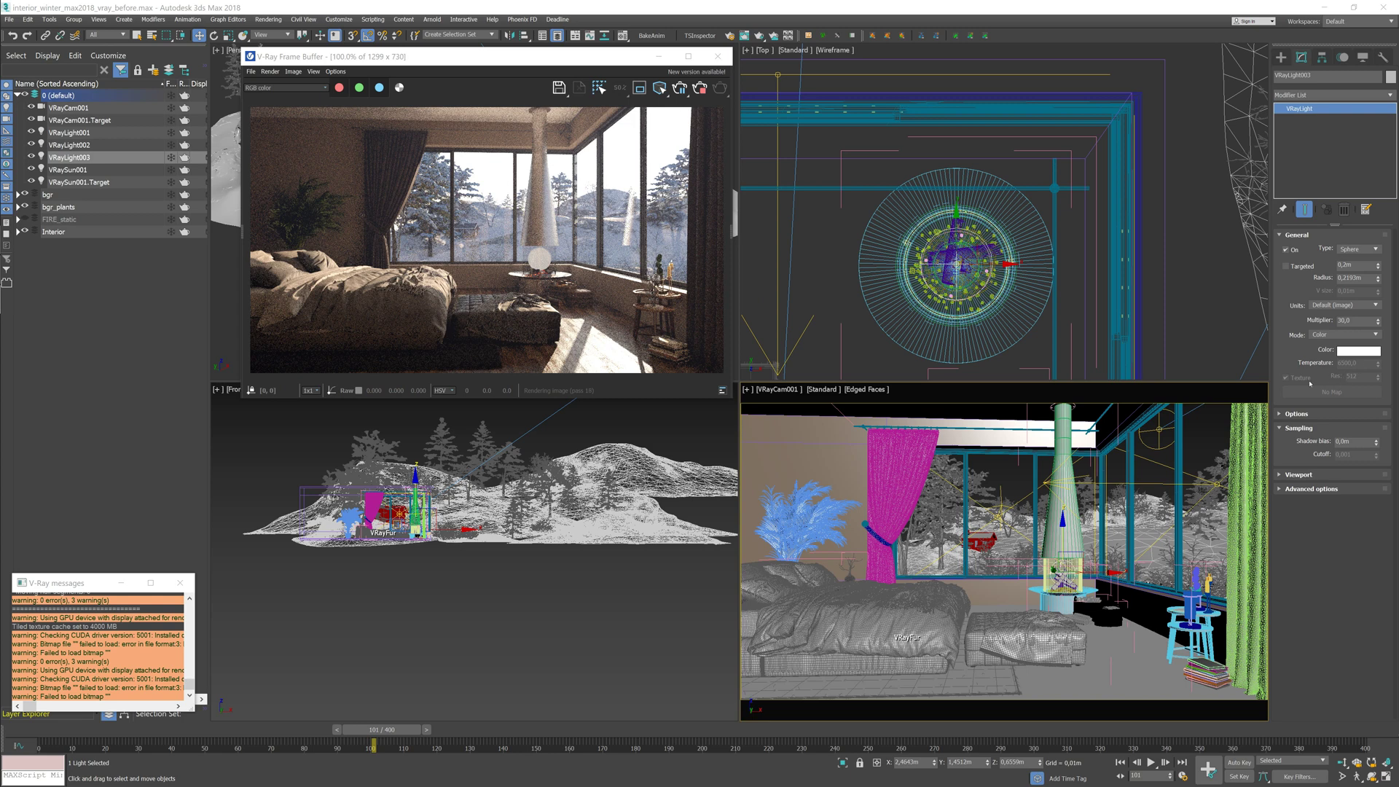
Exclude the 'fur' selection set from the fire light.
left_click(1296, 414)
left_click(1336, 430)
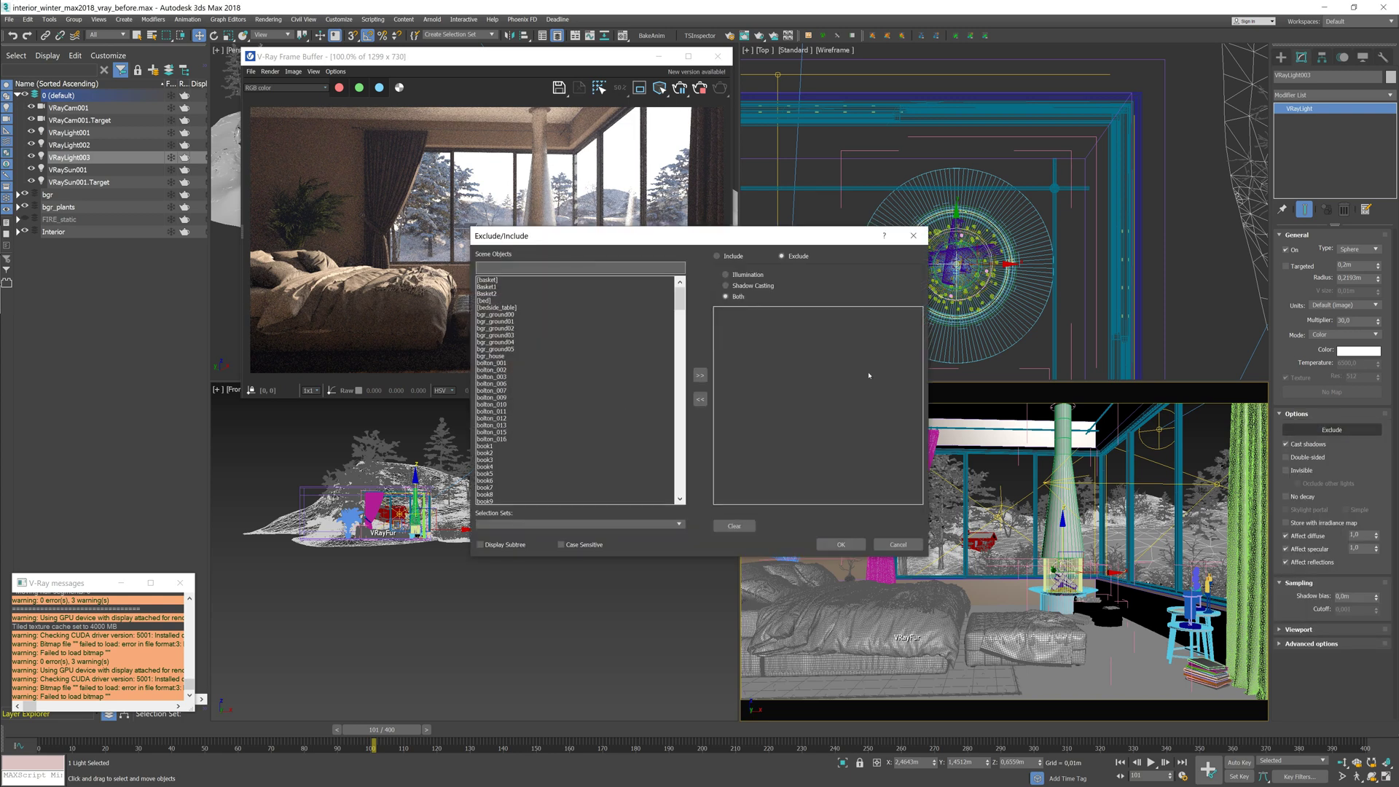
left_click(590, 525)
left_click(517, 540)
left_click(700, 376)
left_click(841, 545)
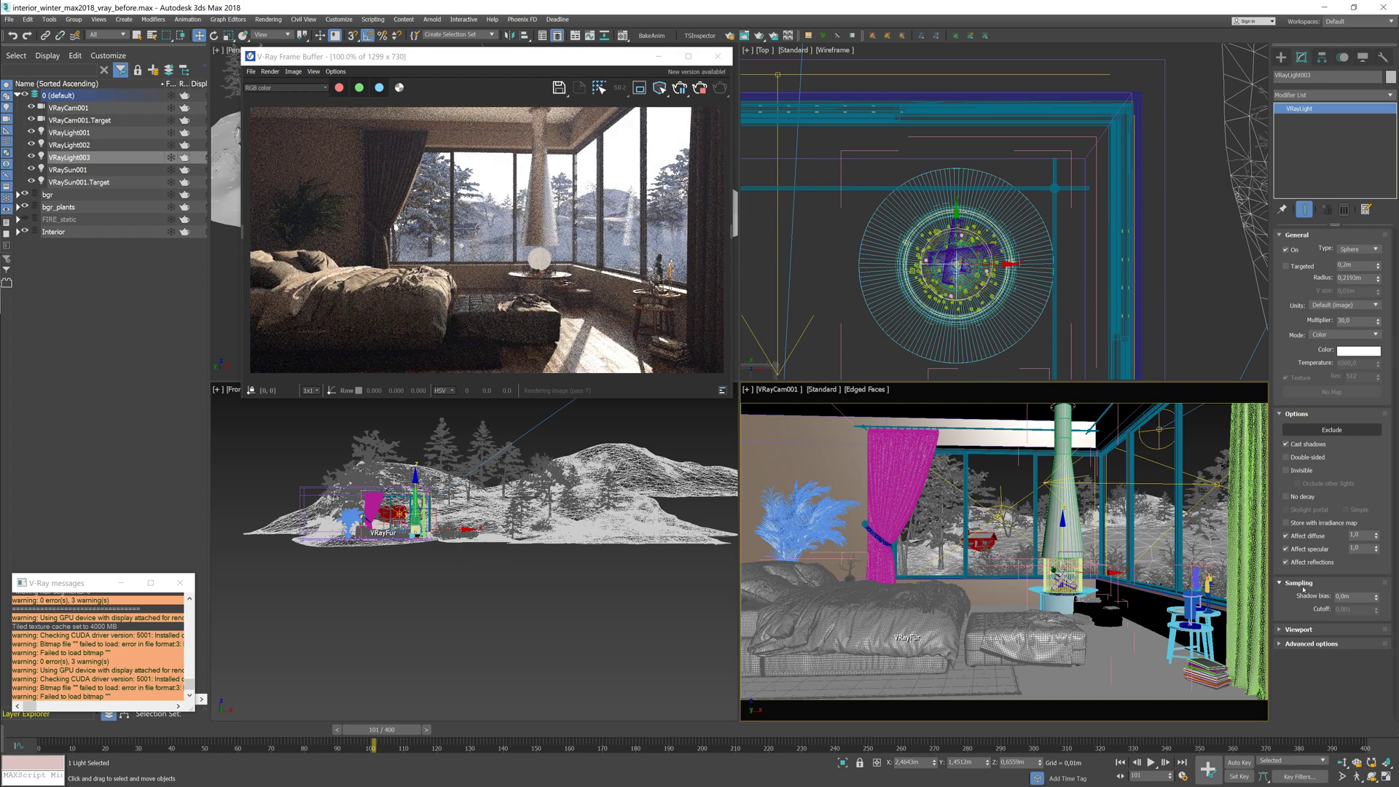
Turn off Affect specular, tint the light peach and set its multiplier to 500.
left_click(1287, 548)
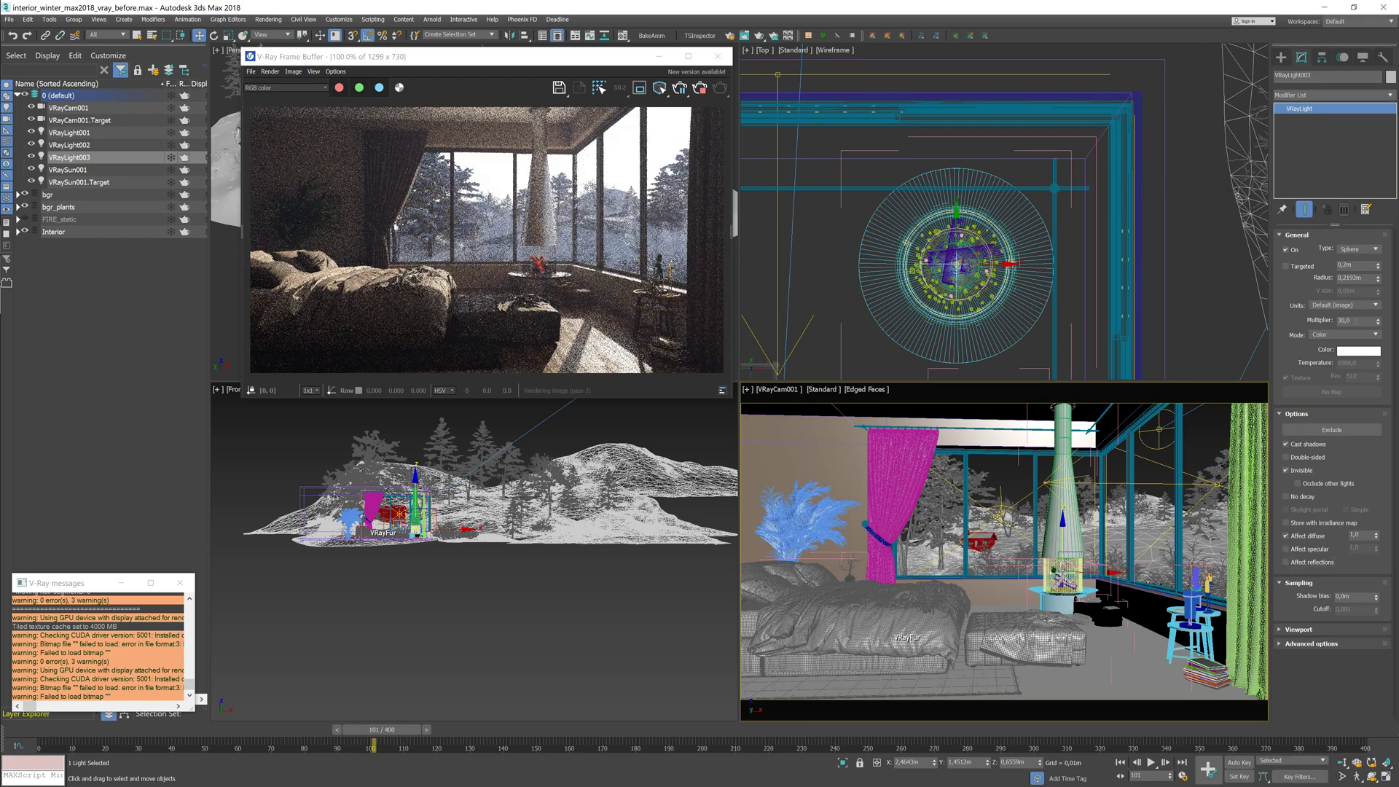
type("1000")
key("Return")
left_click(1358, 350)
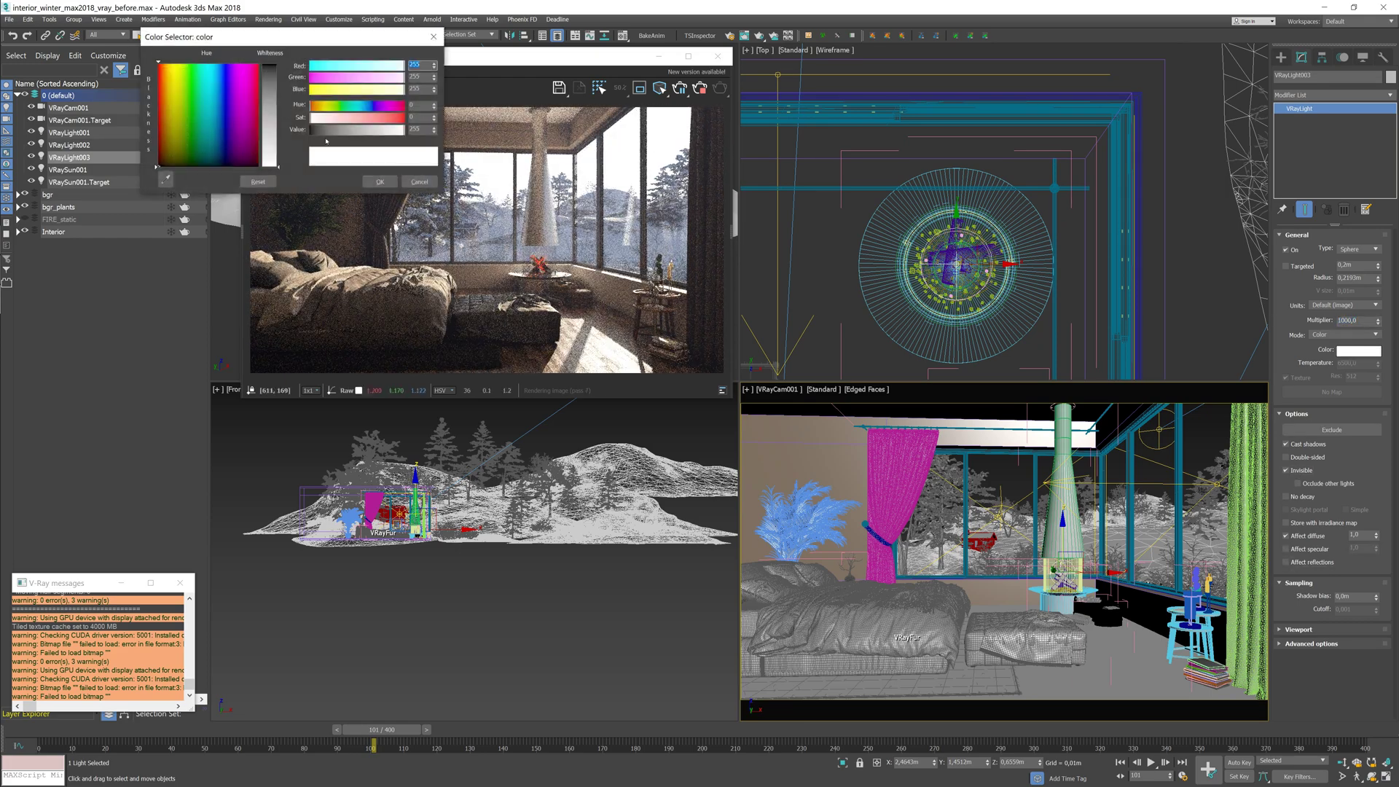
mouse_move(342, 119)
left_mouse_down()
mouse_move(358, 118)
mouse_move(312, 106)
mouse_move(382, 119)
left_mouse_up()
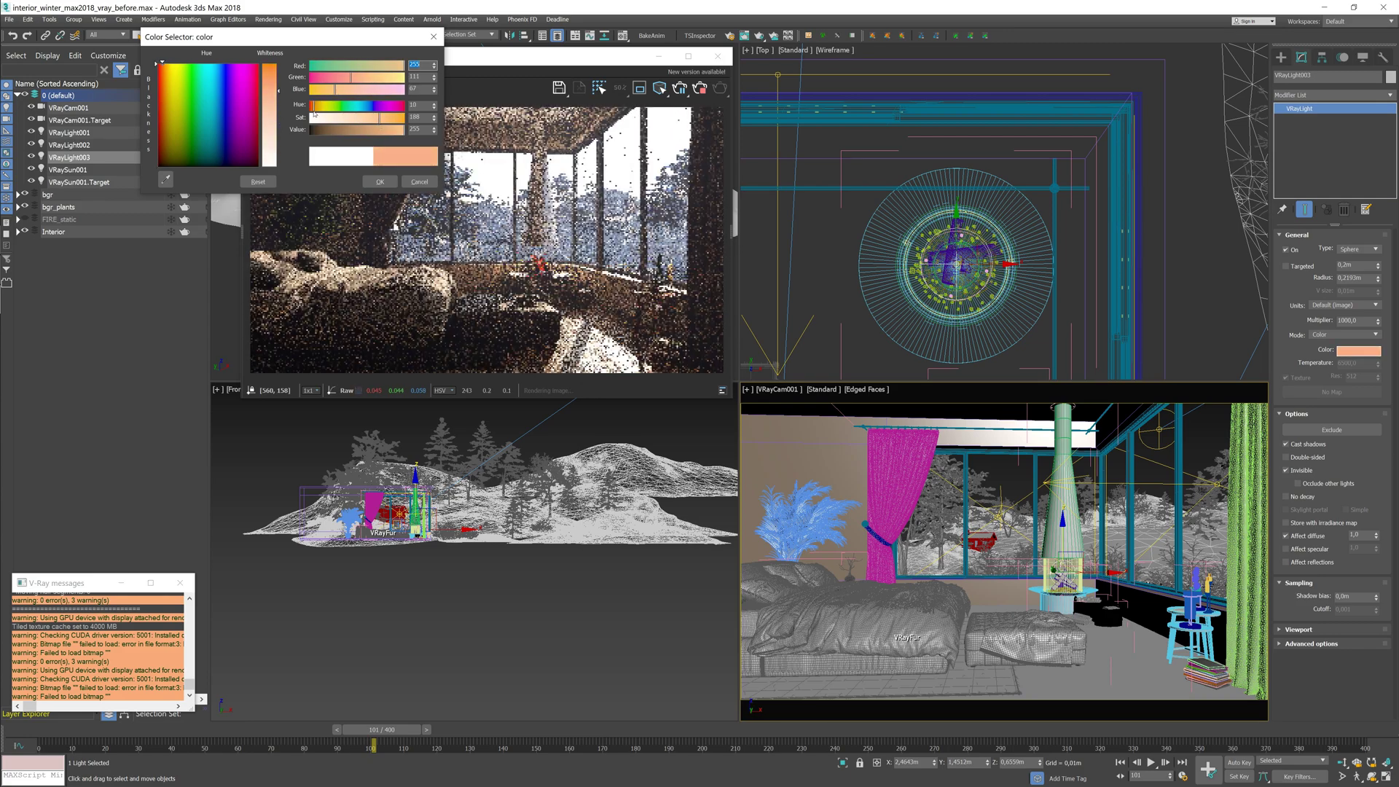
left_click(380, 182)
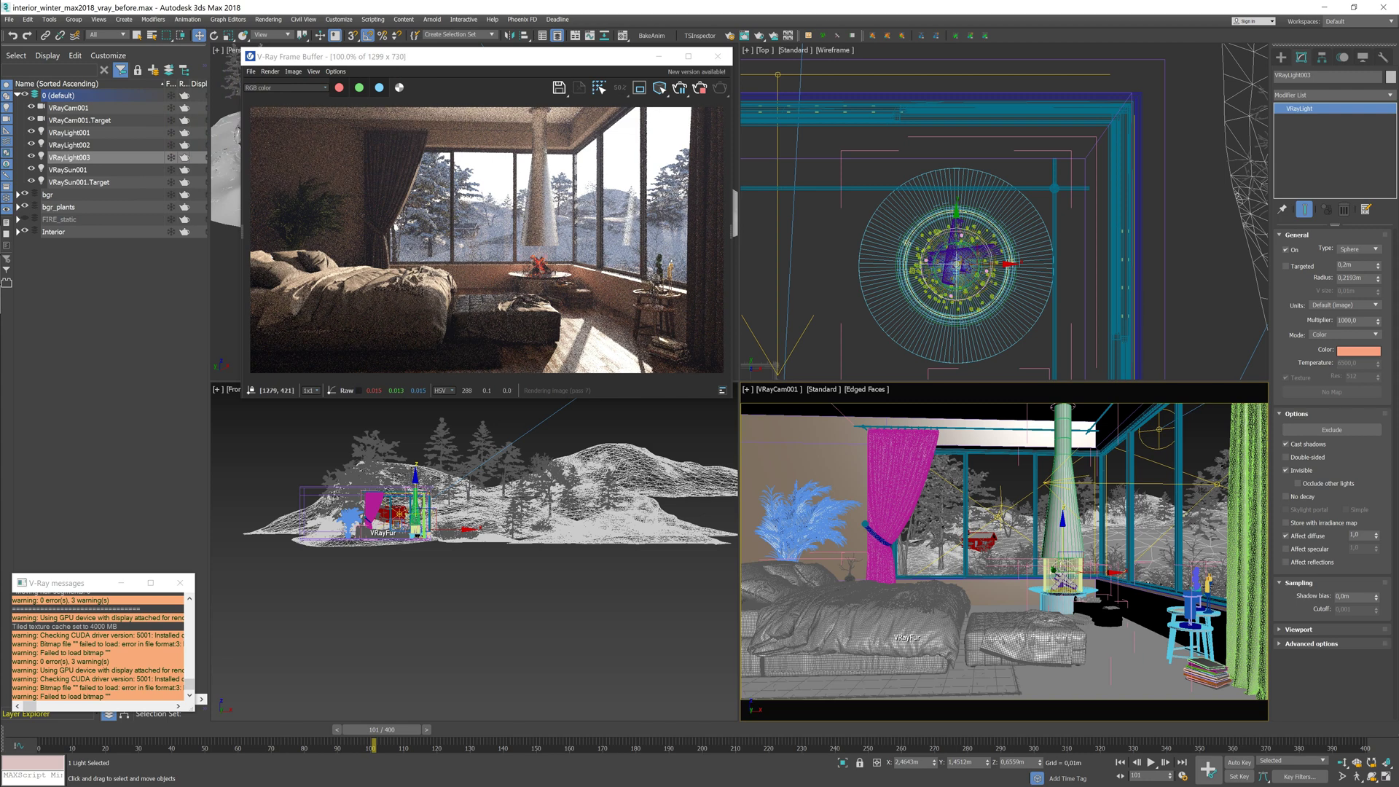
type("500")
key("Return")
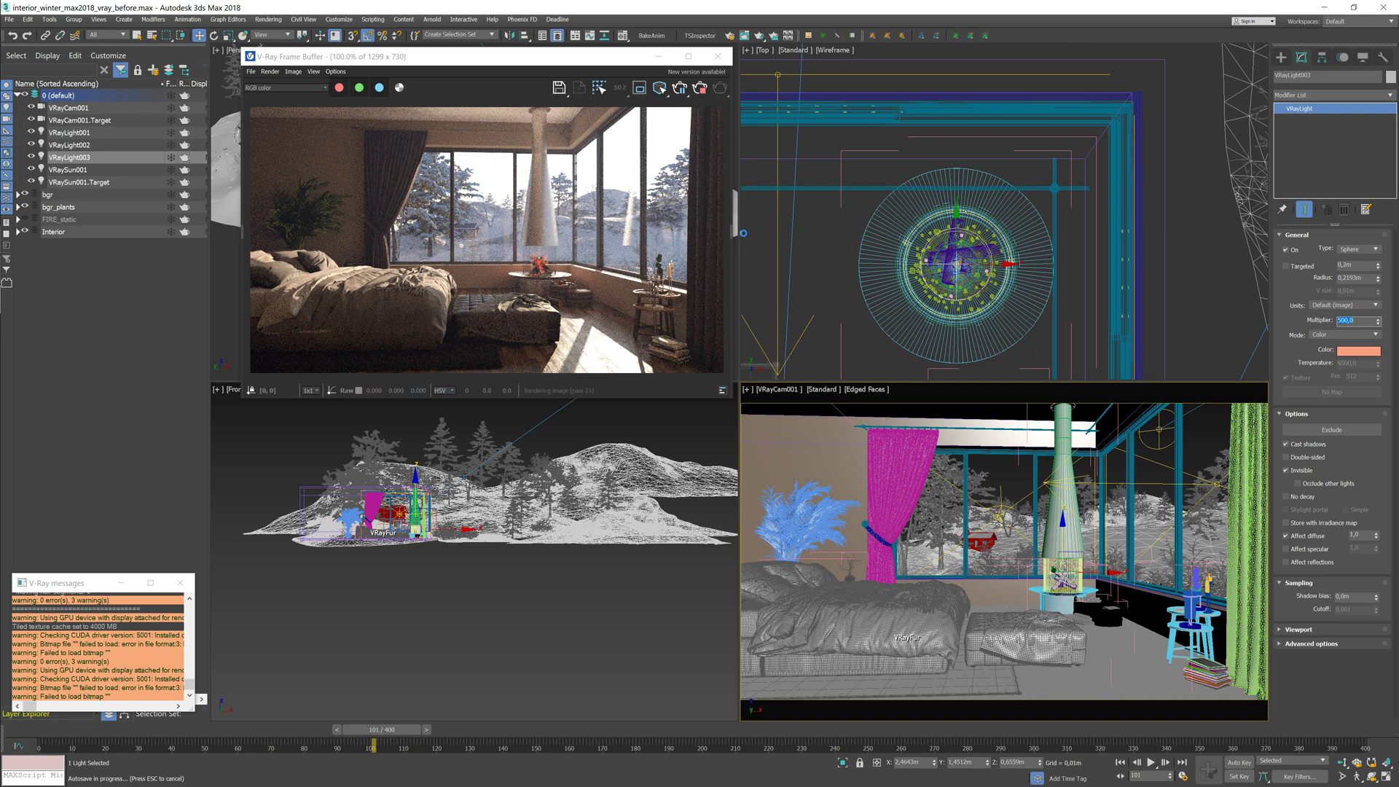
key("shift+q")
Add a Filmic tonemap layer under Display Correction and raise its linear angle to 0,345.
right_click(875, 119)
mouse_move(904, 193)
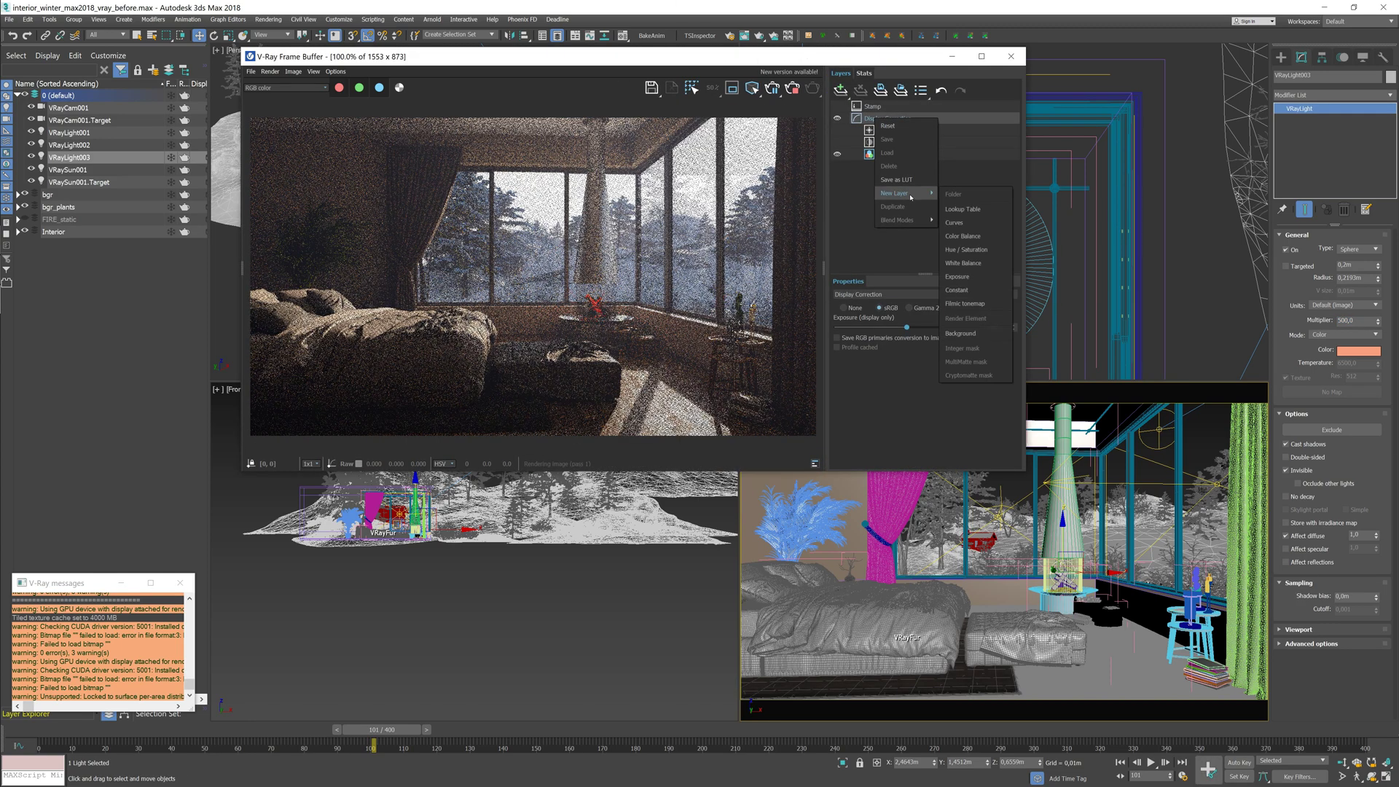
left_click(969, 210)
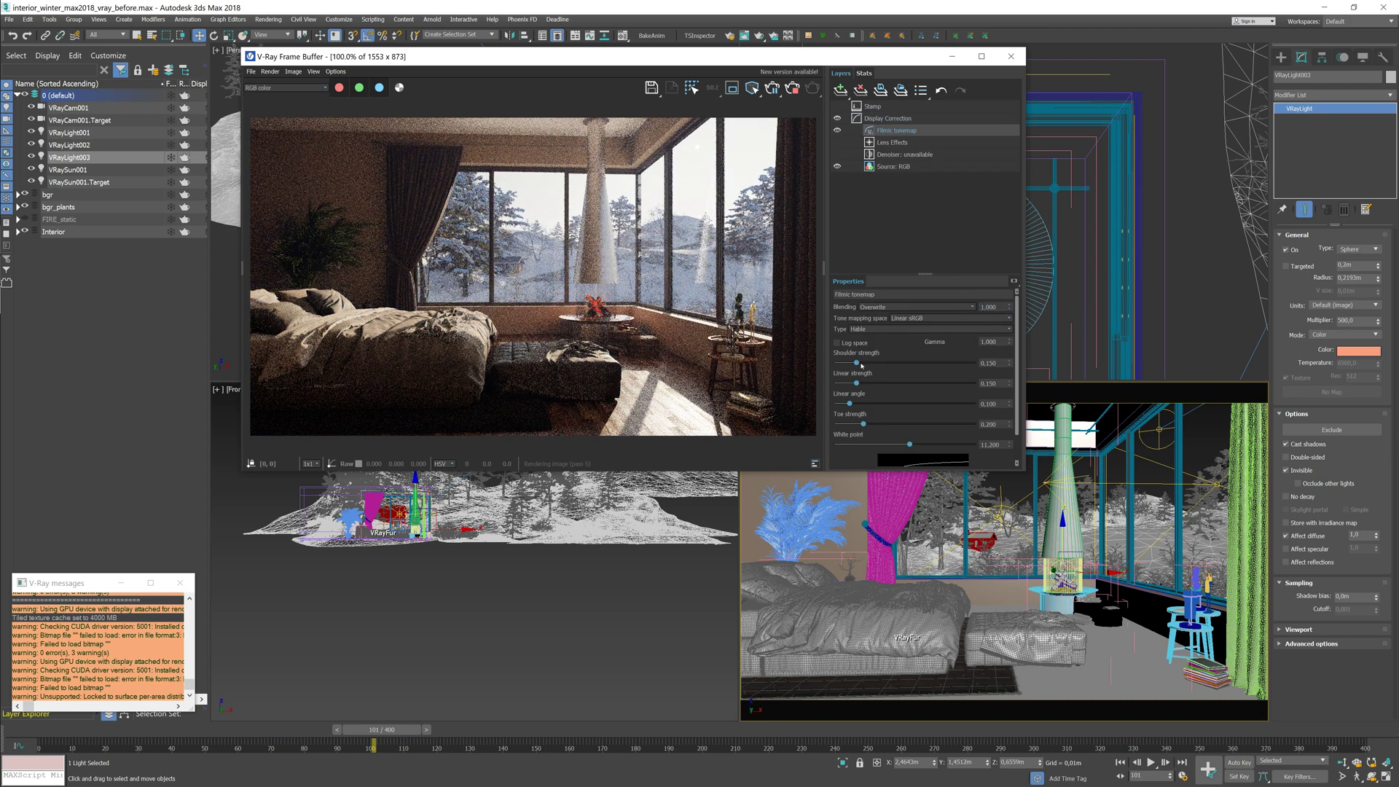
mouse_move(850, 405)
left_mouse_down()
mouse_move(875, 409)
mouse_move(868, 373)
left_mouse_up()
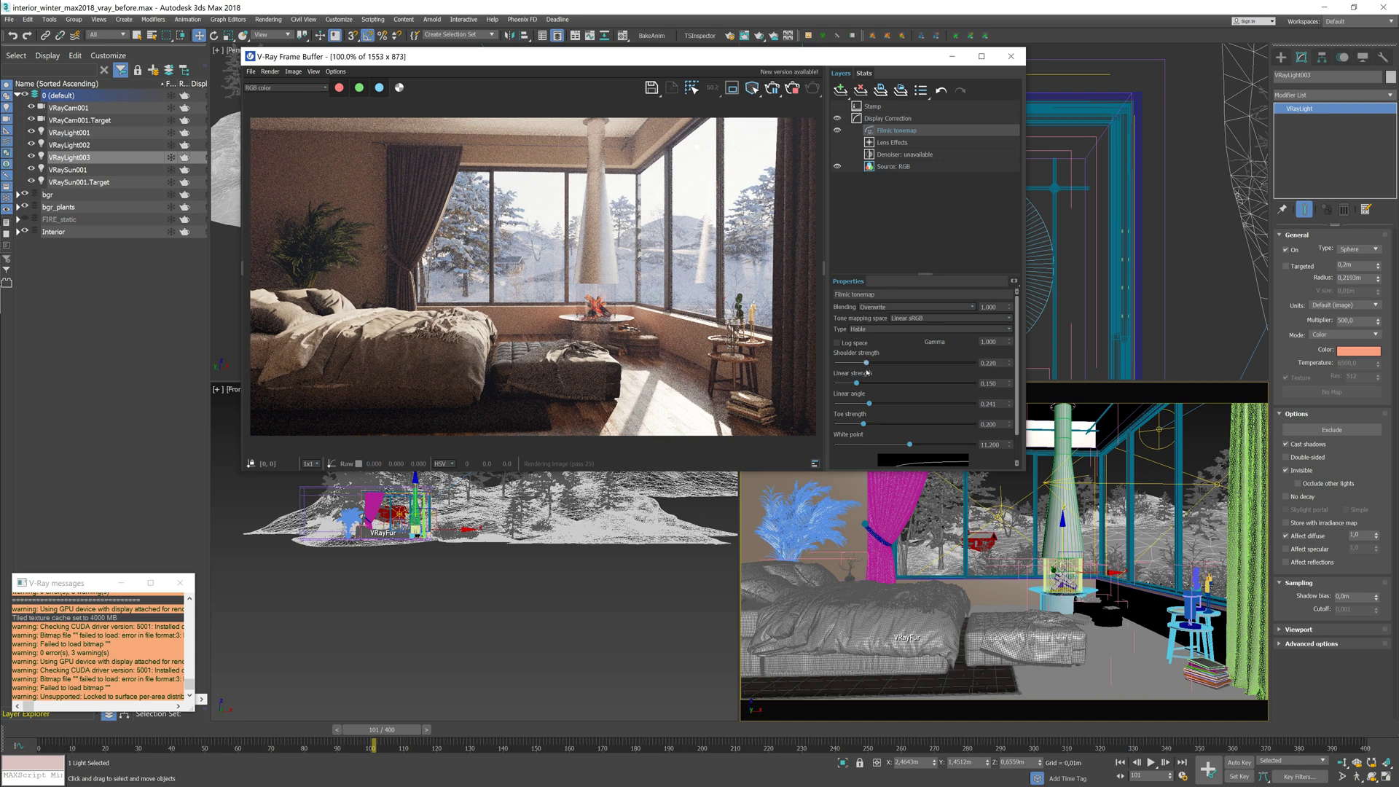
left_click_drag(871, 406, 881, 408)
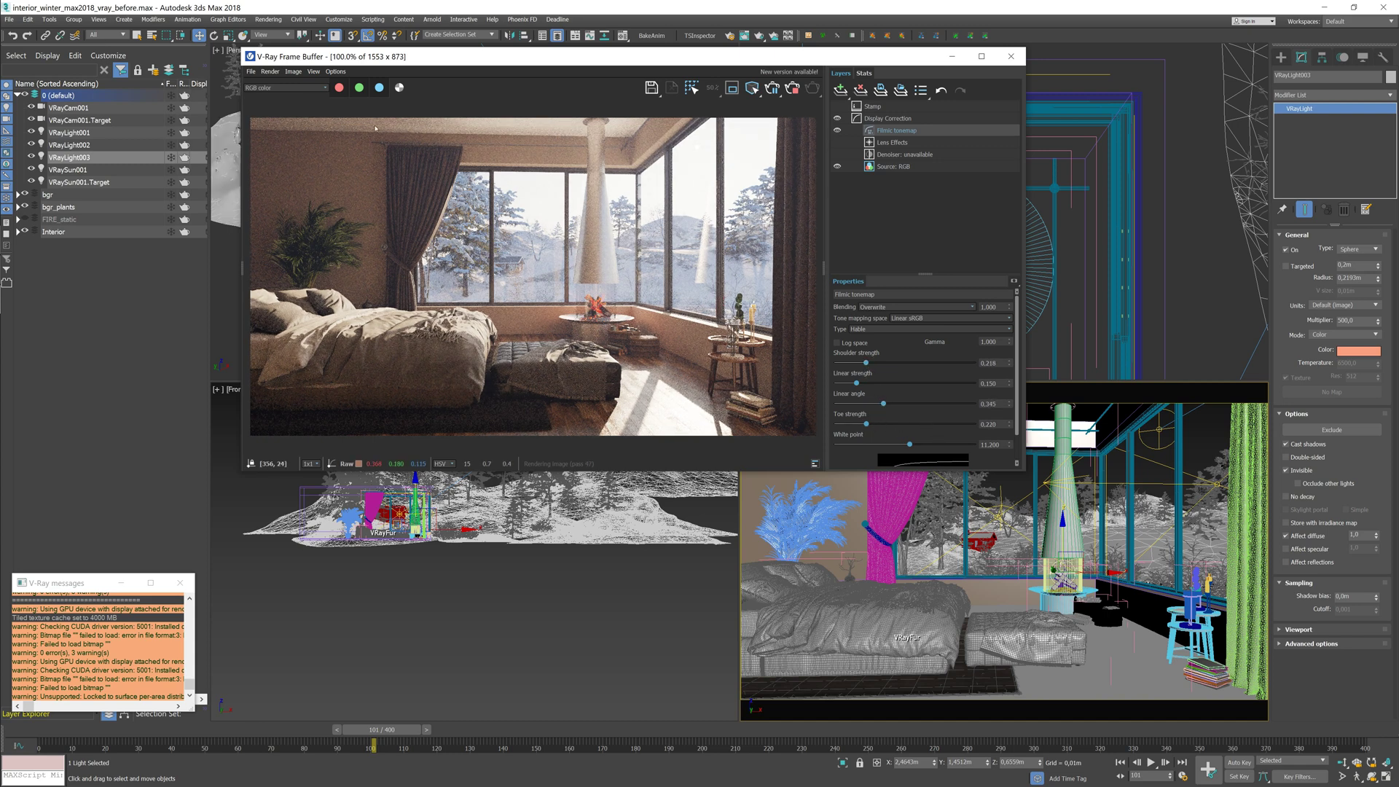
left_click_drag(748, 59, 616, 119)
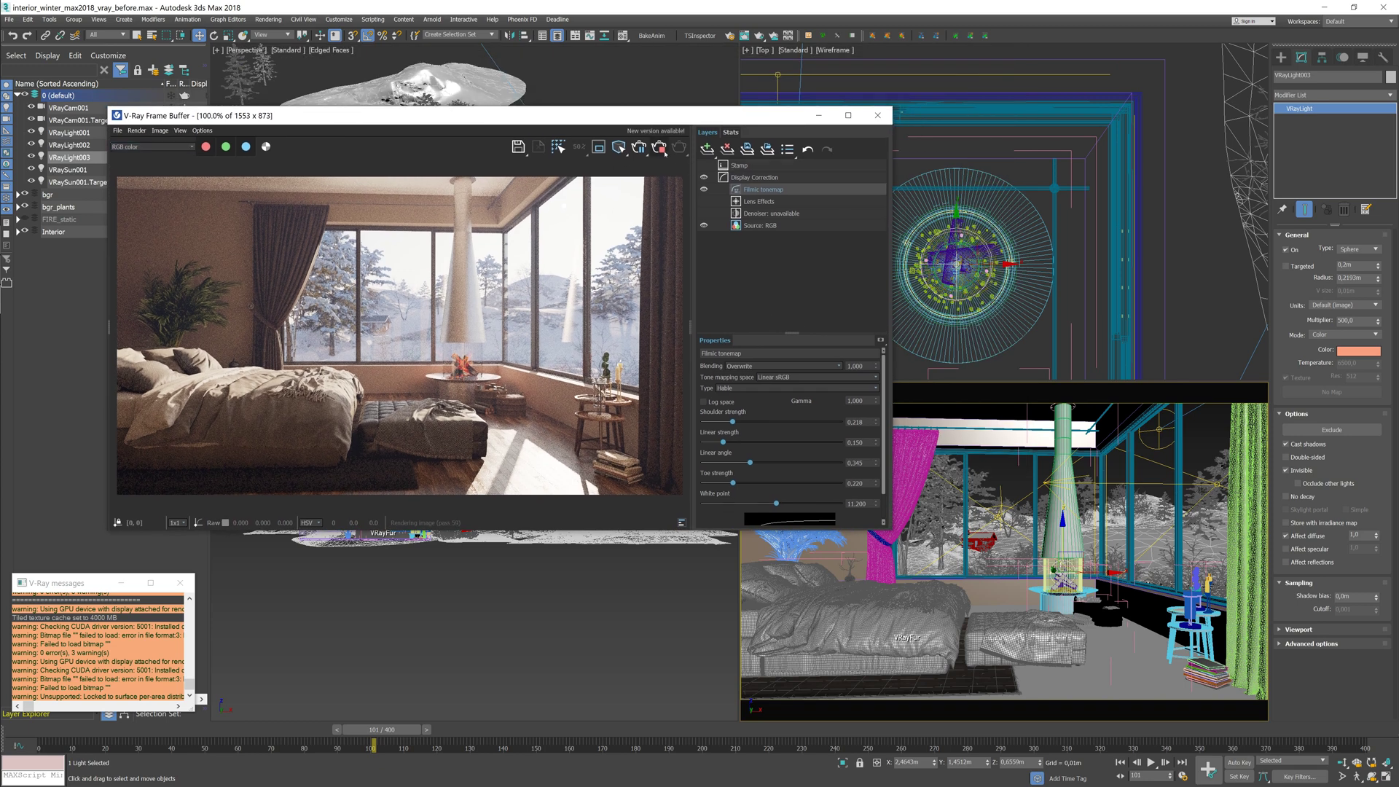
Activate the render elements in Render Setup and select the VRayAO element.
key("F10")
left_click(784, 257)
left_click(812, 296)
left_click(807, 328)
left_click(802, 338)
left_click(802, 374)
left_click(802, 372)
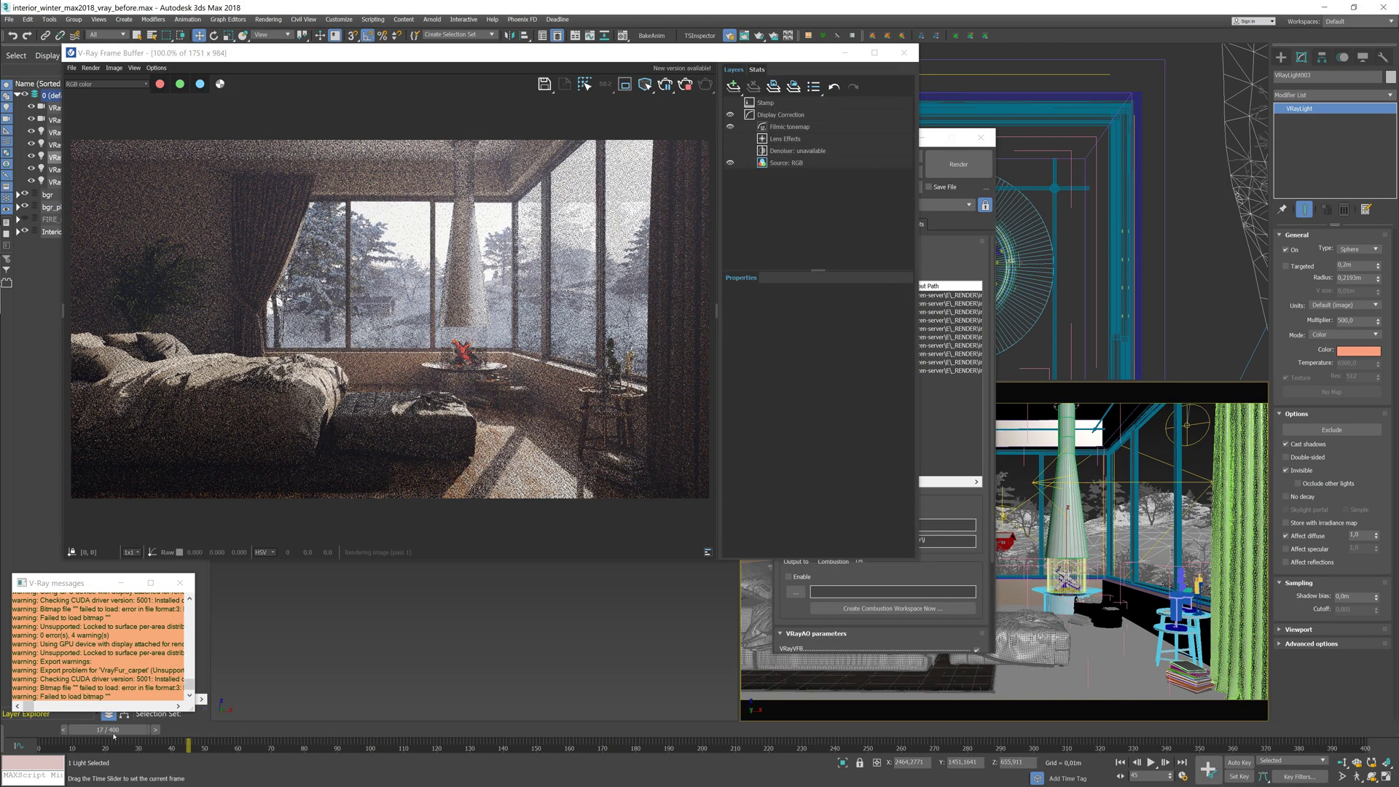
Jump to frame 141 and start the production render from the V-Ray settings.
left_click_drag(381, 729, 512, 729)
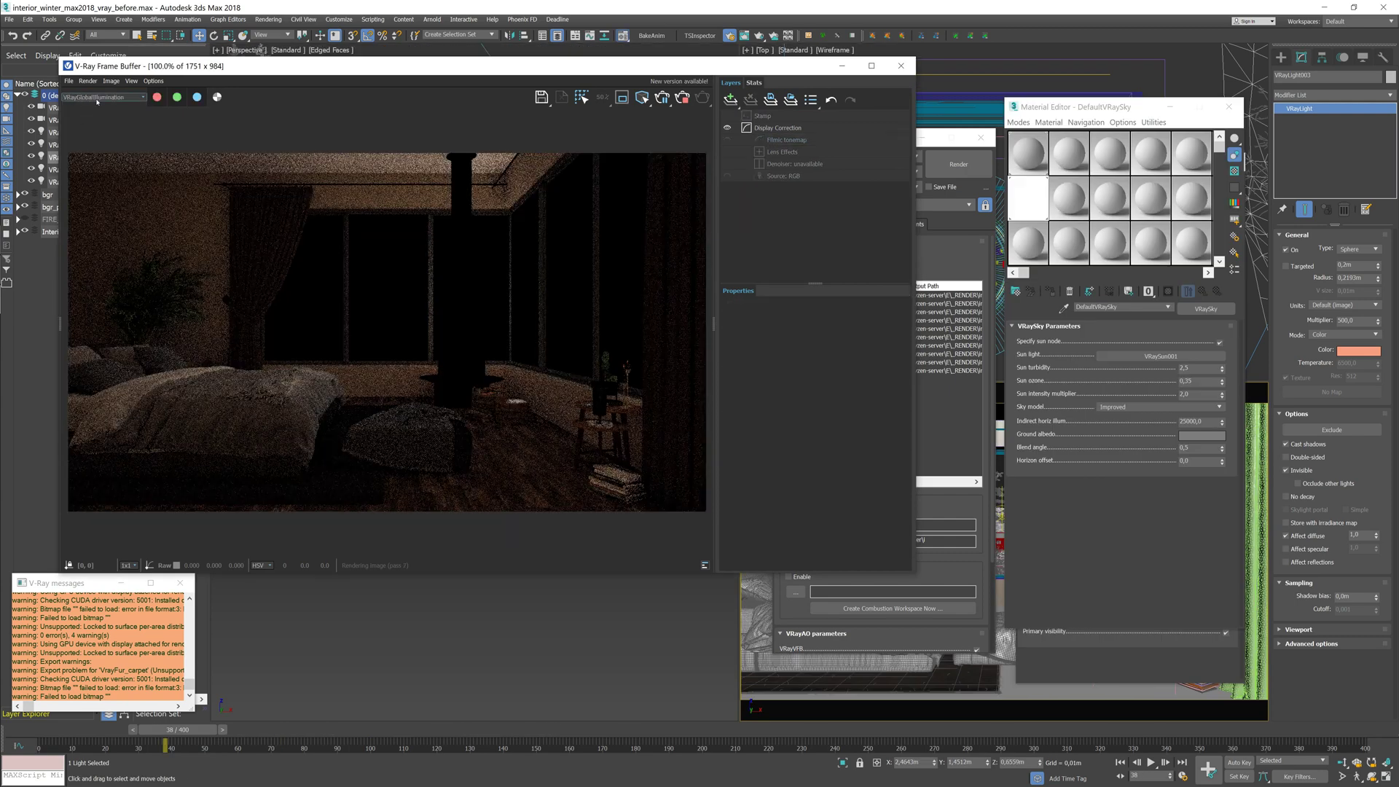
scroll(96, 101, "down", 1)
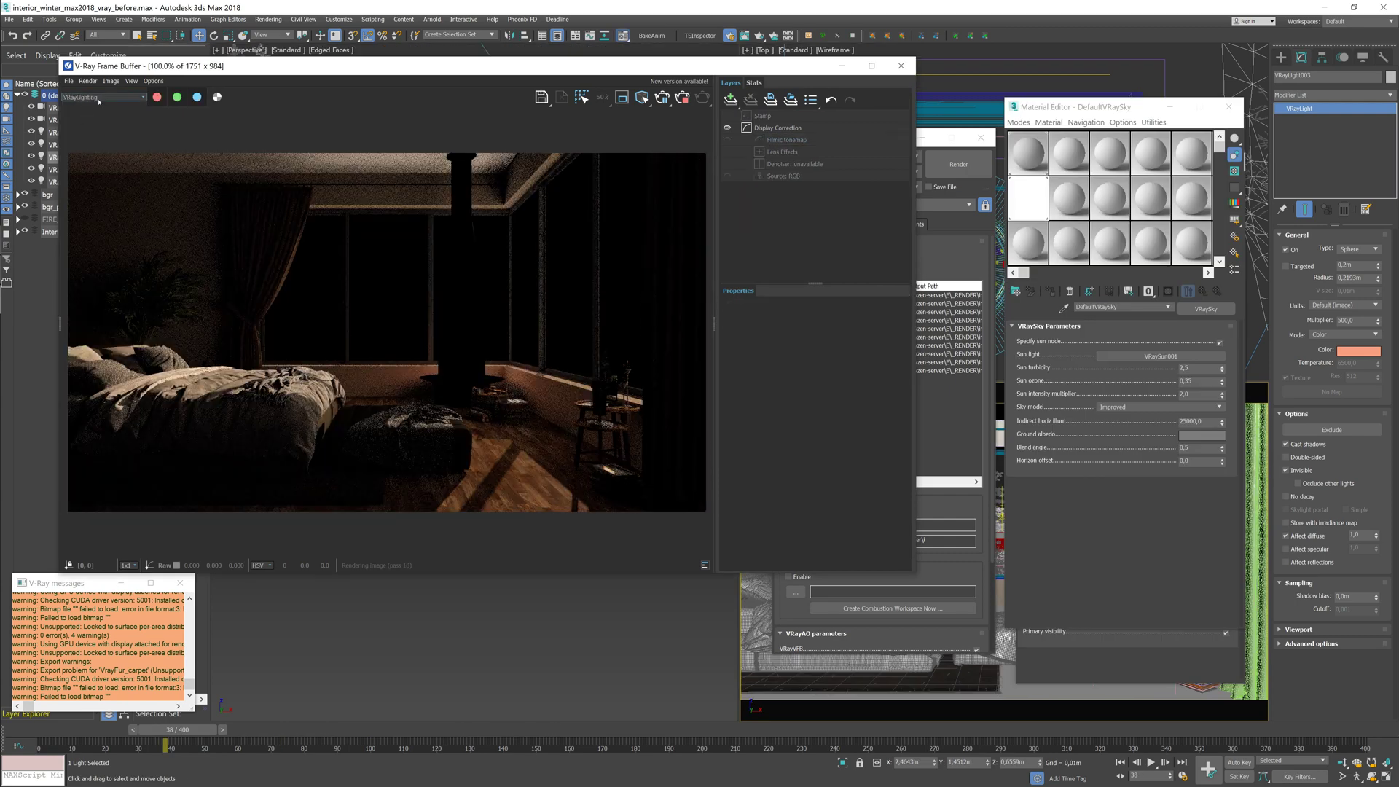
scroll(98, 102, "down", 1)
scroll(98, 101, "down", 1)
scroll(100, 102, "down", 1)
scroll(100, 101, "down", 1)
scroll(100, 101, "down", 1)
scroll(100, 101, "down", 1)
scroll(100, 101, "down", 1)
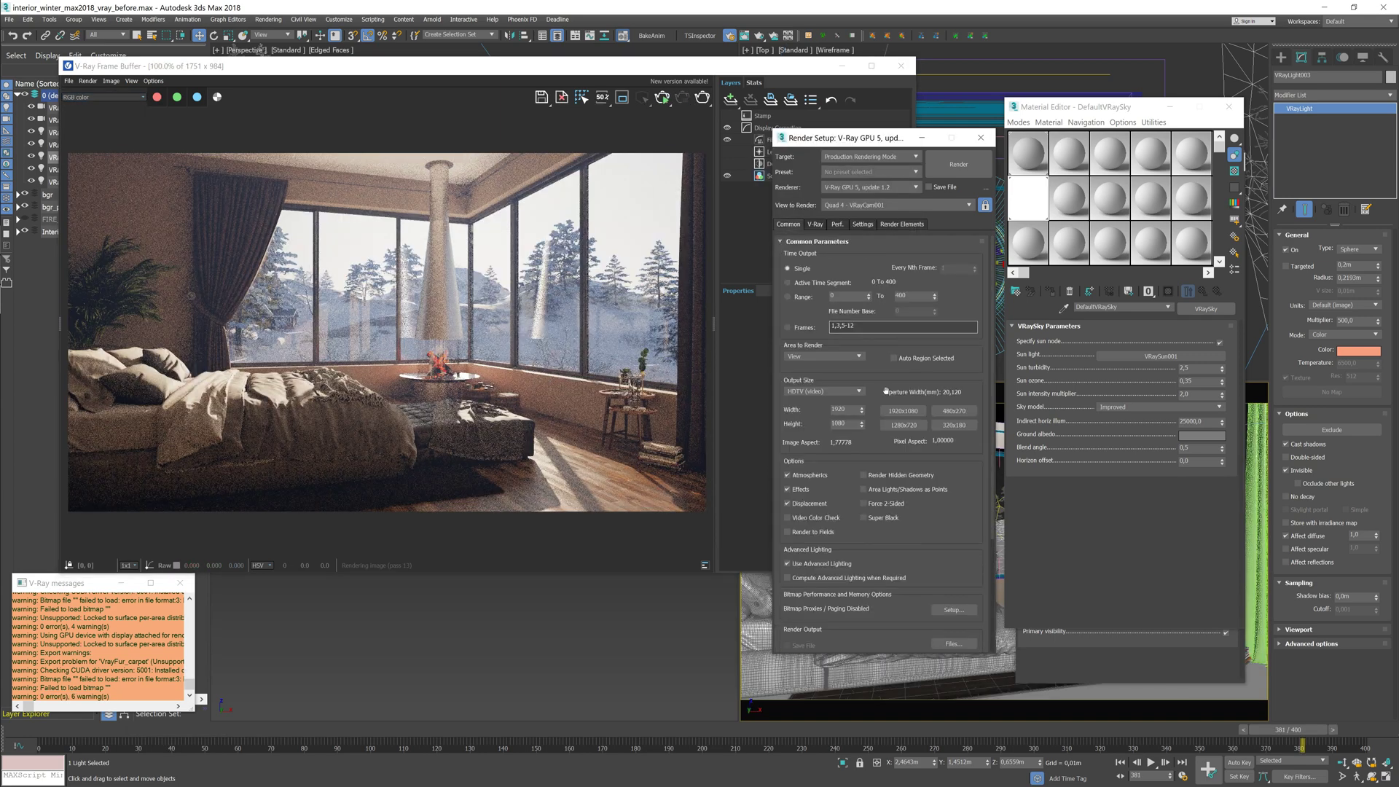
left_click(815, 224)
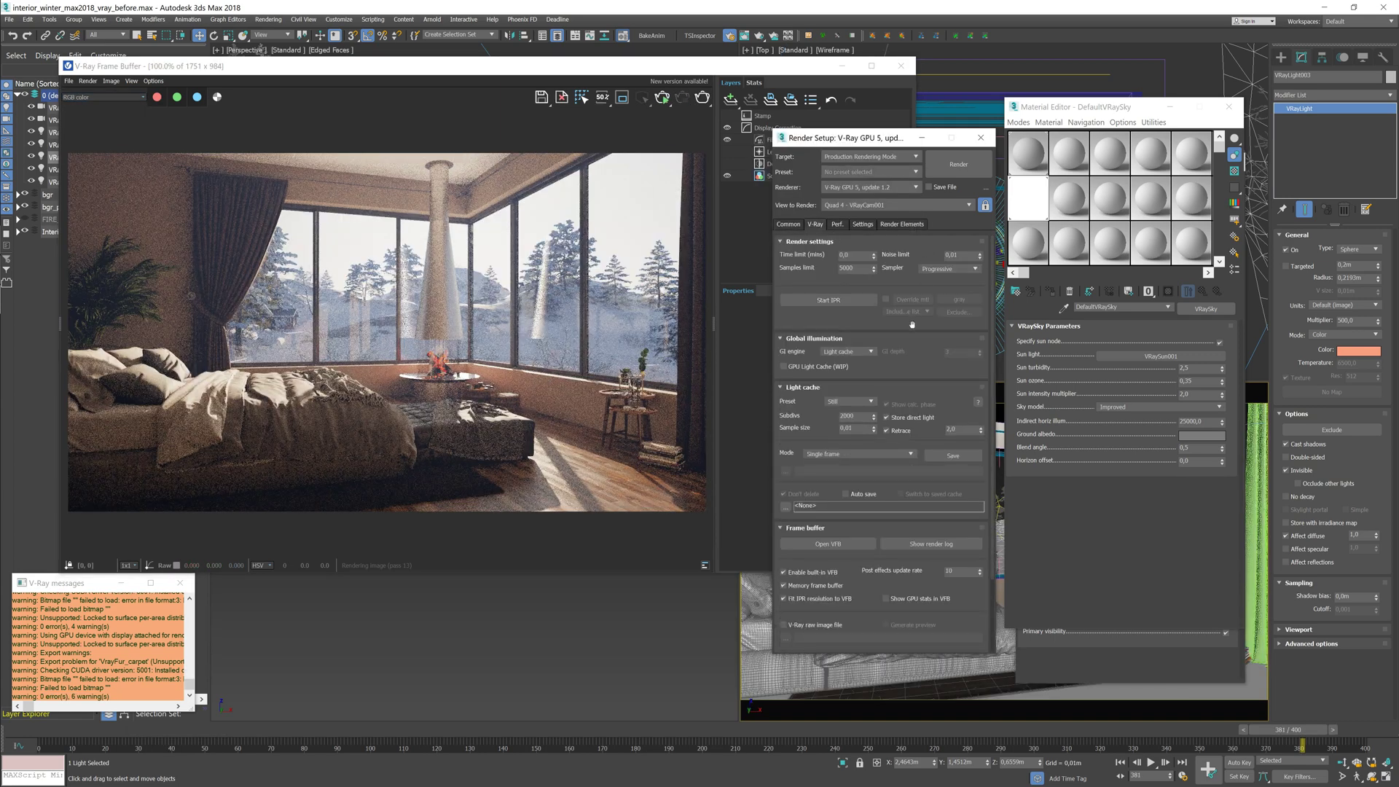
left_click(953, 156)
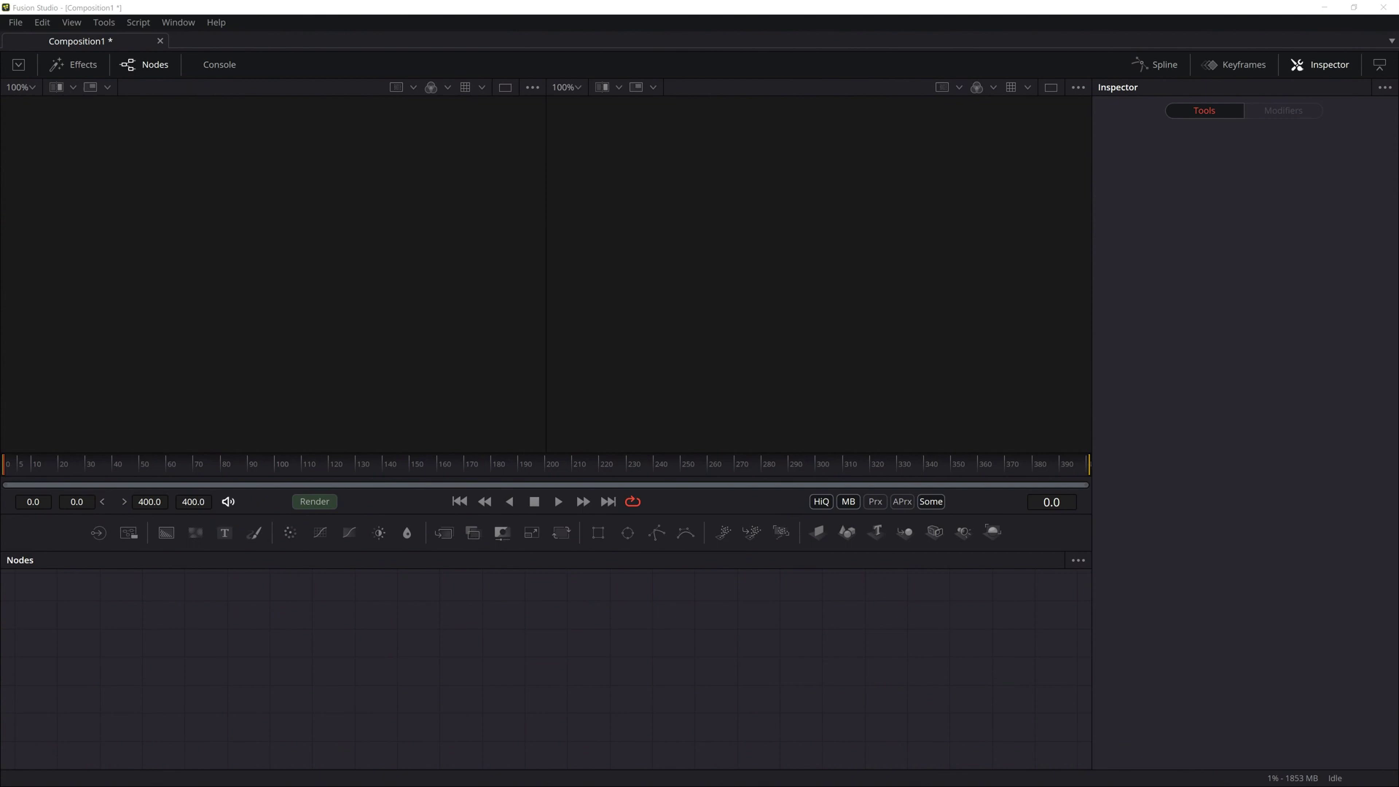
Load the rendered RGB EXR sequence and add a Gamut node after the loader.
key("1")
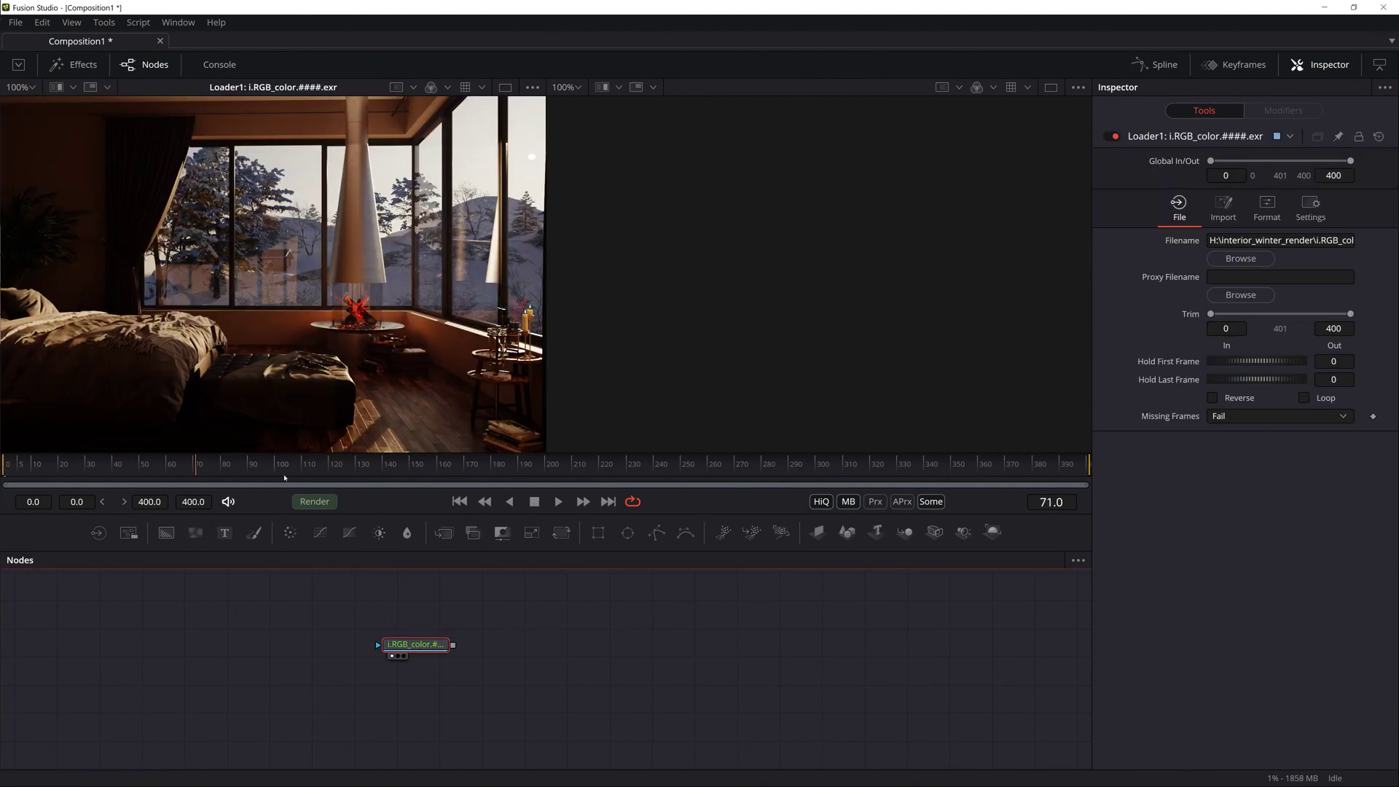
right_click(493, 640)
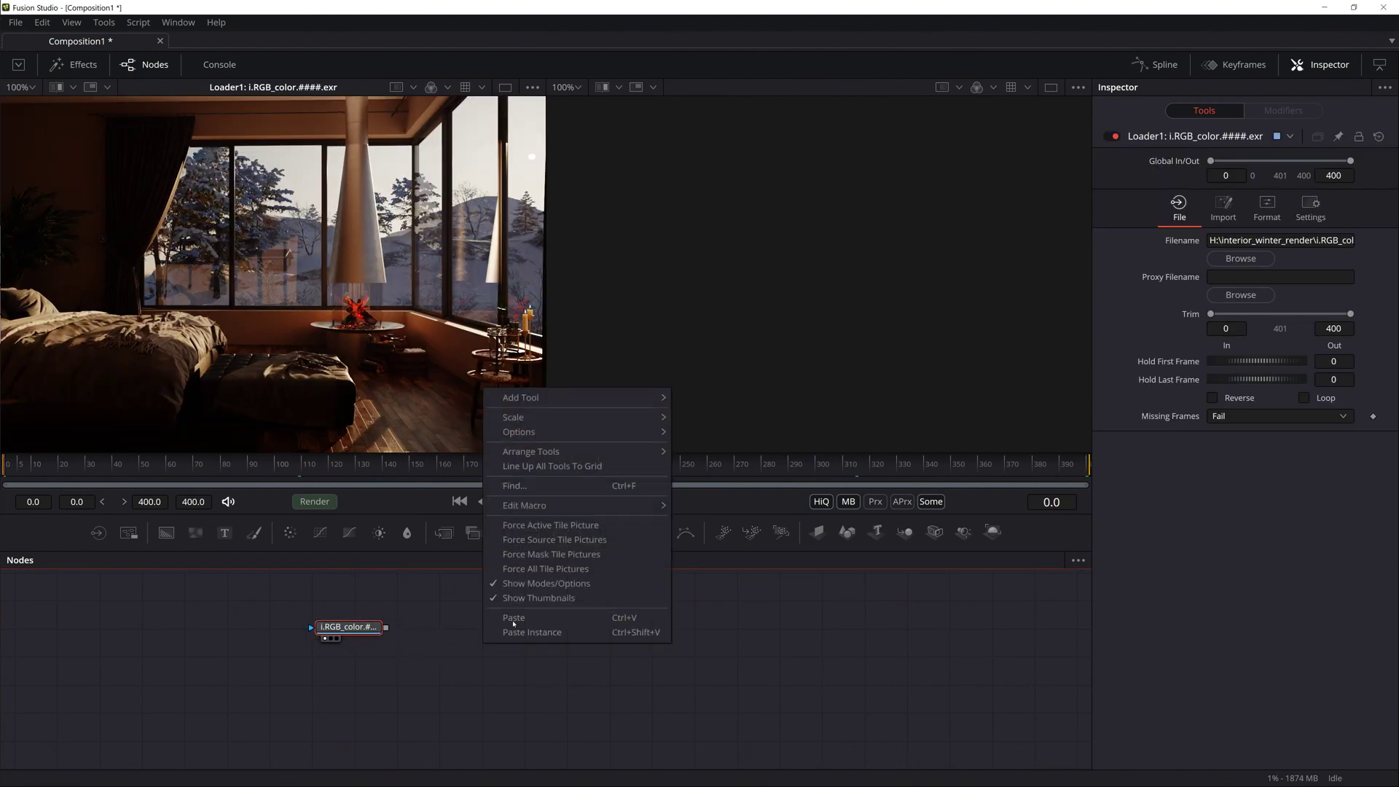
left_click(689, 452)
right_click(312, 656)
key("shift+space")
type("bit")
key("BackSpace")
key("BackSpace")
key("BackSpace")
type("gam")
key("Return")
Set Gamut1's output space to sRGB, fit both viewers and play the sequence.
left_click(1297, 387)
left_click(1239, 580)
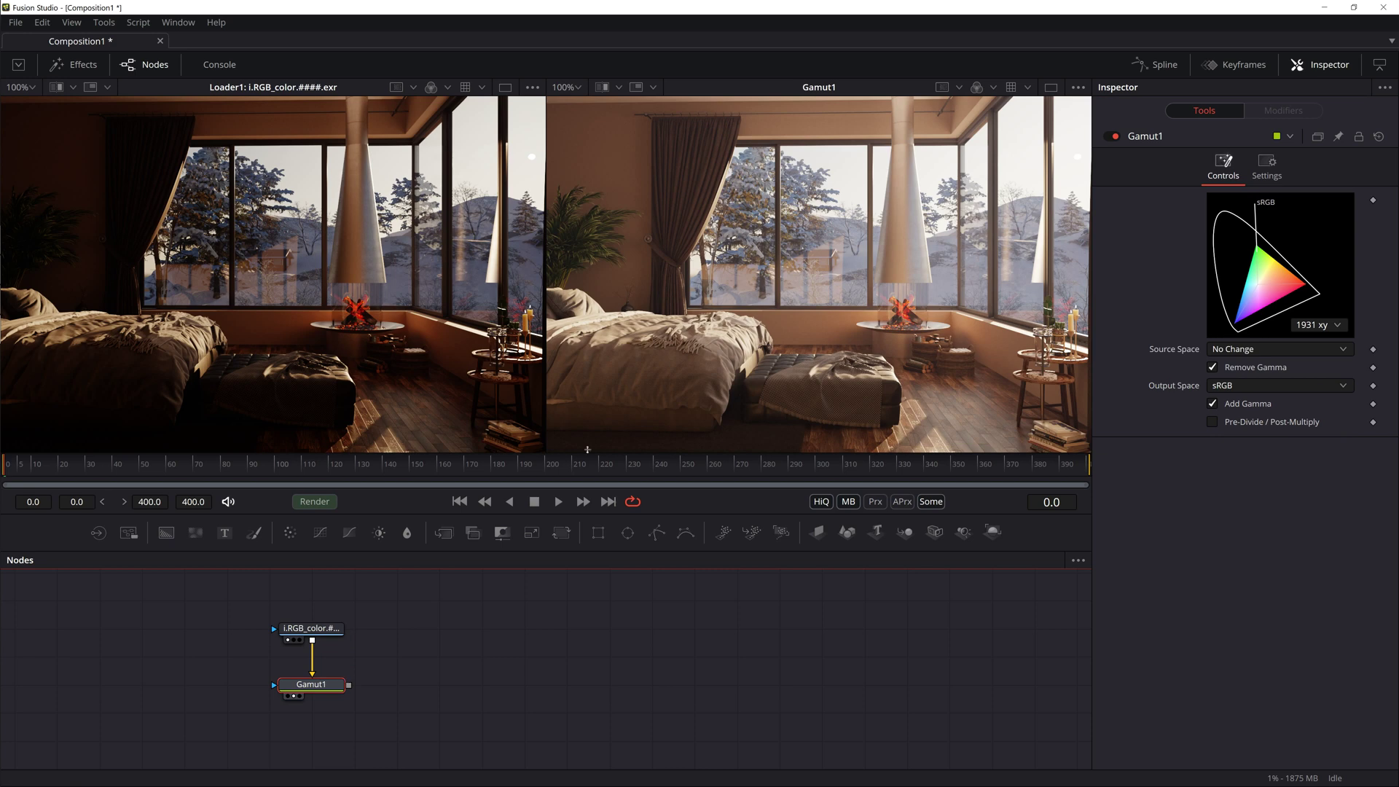
key("ctrl+f")
key("ctrl+f")
left_click_drag(332, 699, 332, 672)
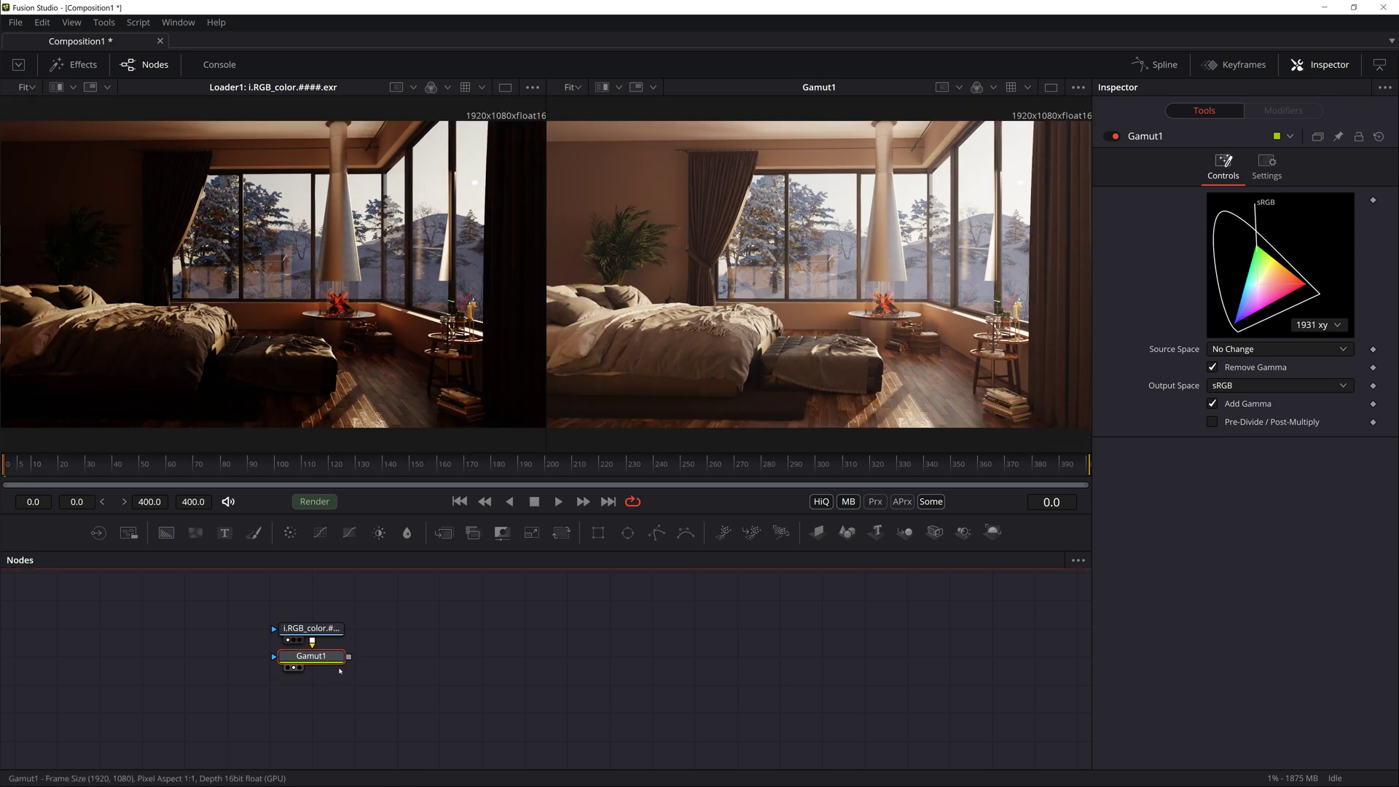
key("space")
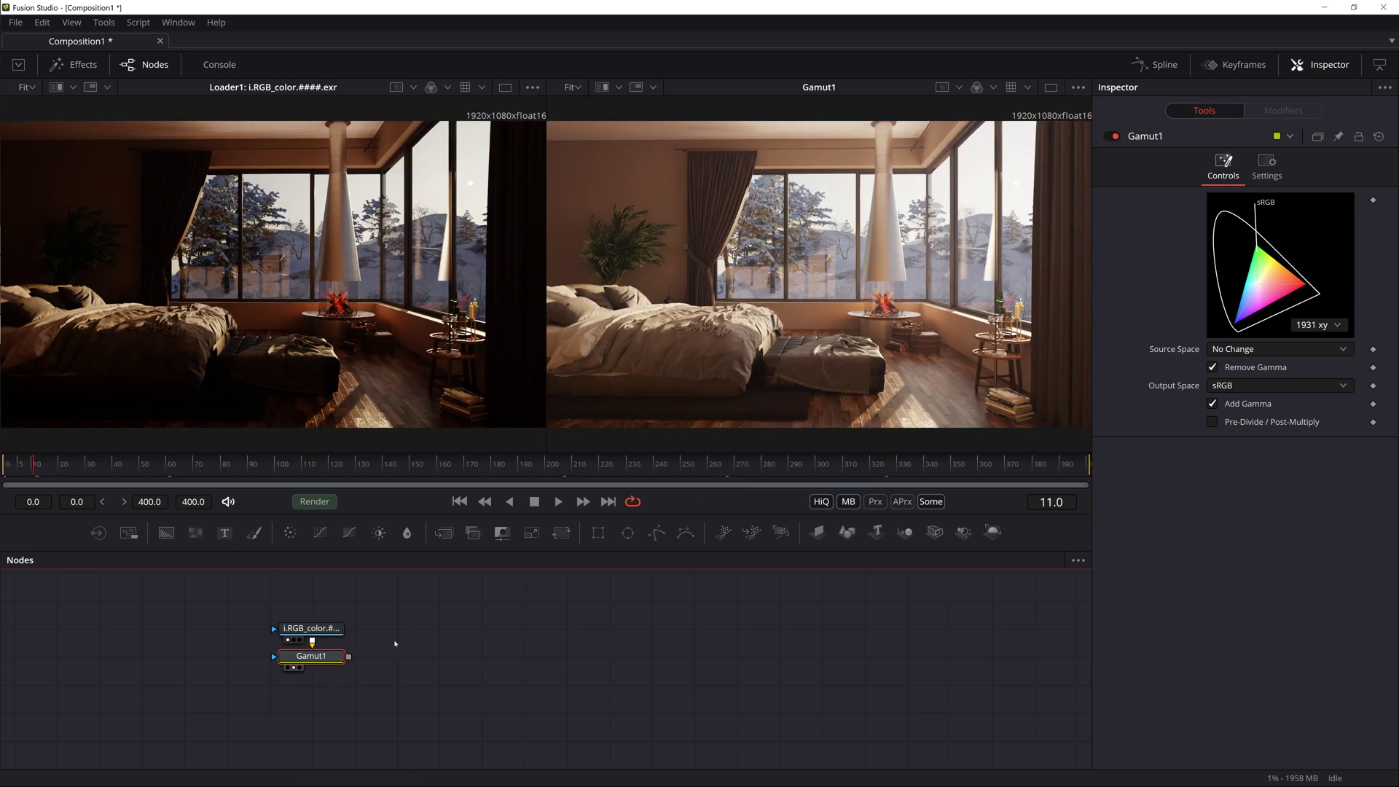
left_click_drag(286, 620, 264, 656)
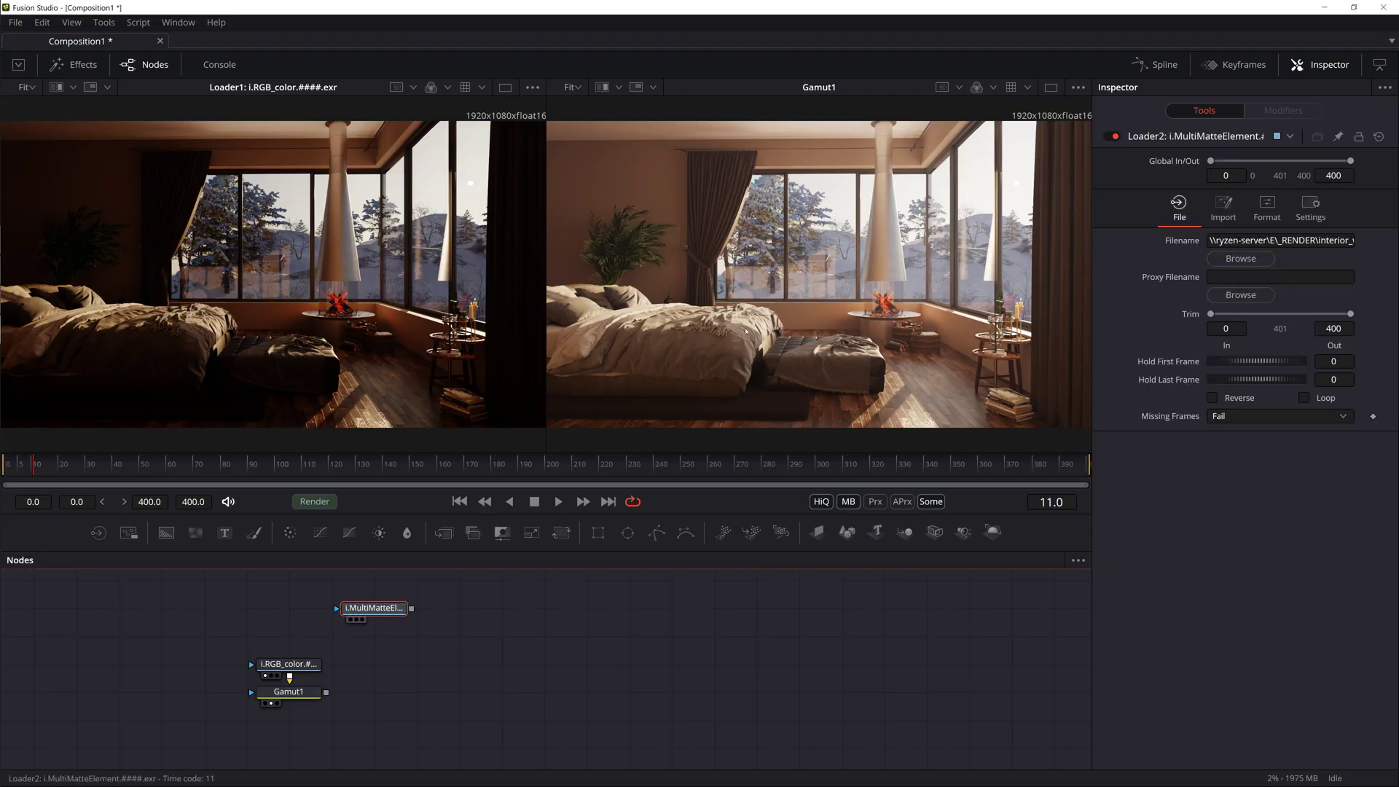
Import the MultiMatte render element and add a Bitmap node to extract the window matte.
key("2")
key("shift+space")
type("gamu")
key("BackSpace")
key("BackSpace")
key("BackSpace")
type("bitmap")
key("Return")
left_click(1239, 336)
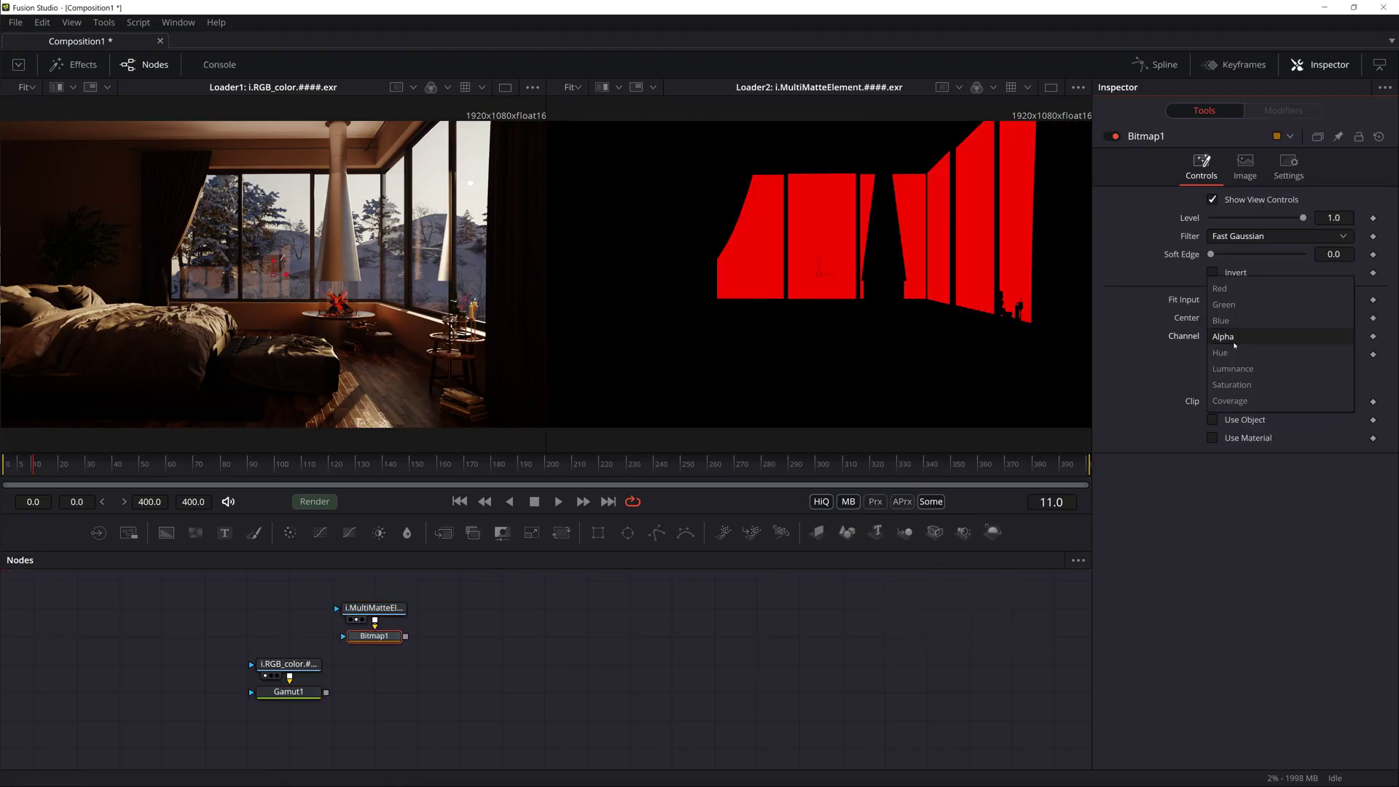
left_click(1223, 336)
Add ColorCorrector1 after Gamut1 with its correction restricted to the Blue channel.
mouse_move(290, 533)
left_mouse_down()
mouse_move(374, 692)
mouse_move(337, 694)
left_mouse_up()
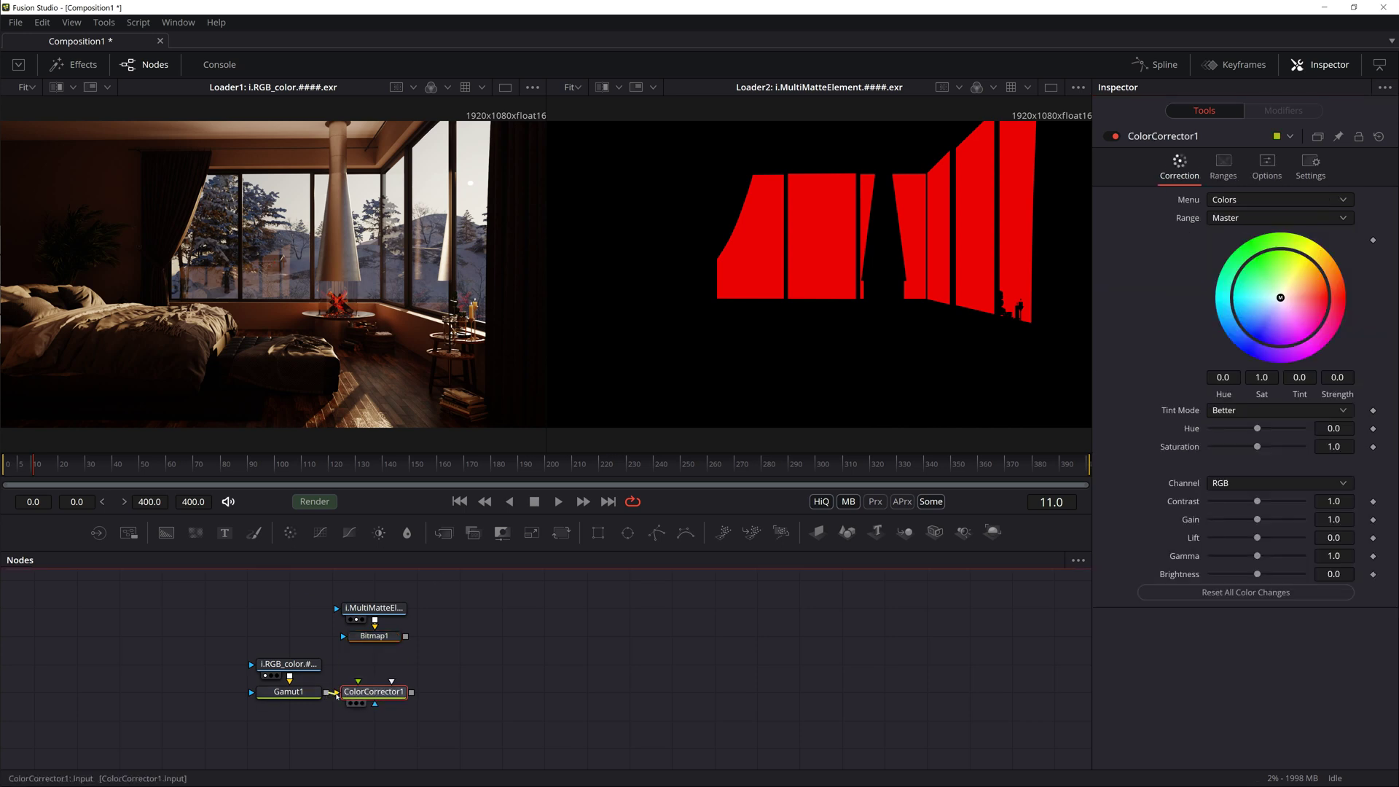
key("2")
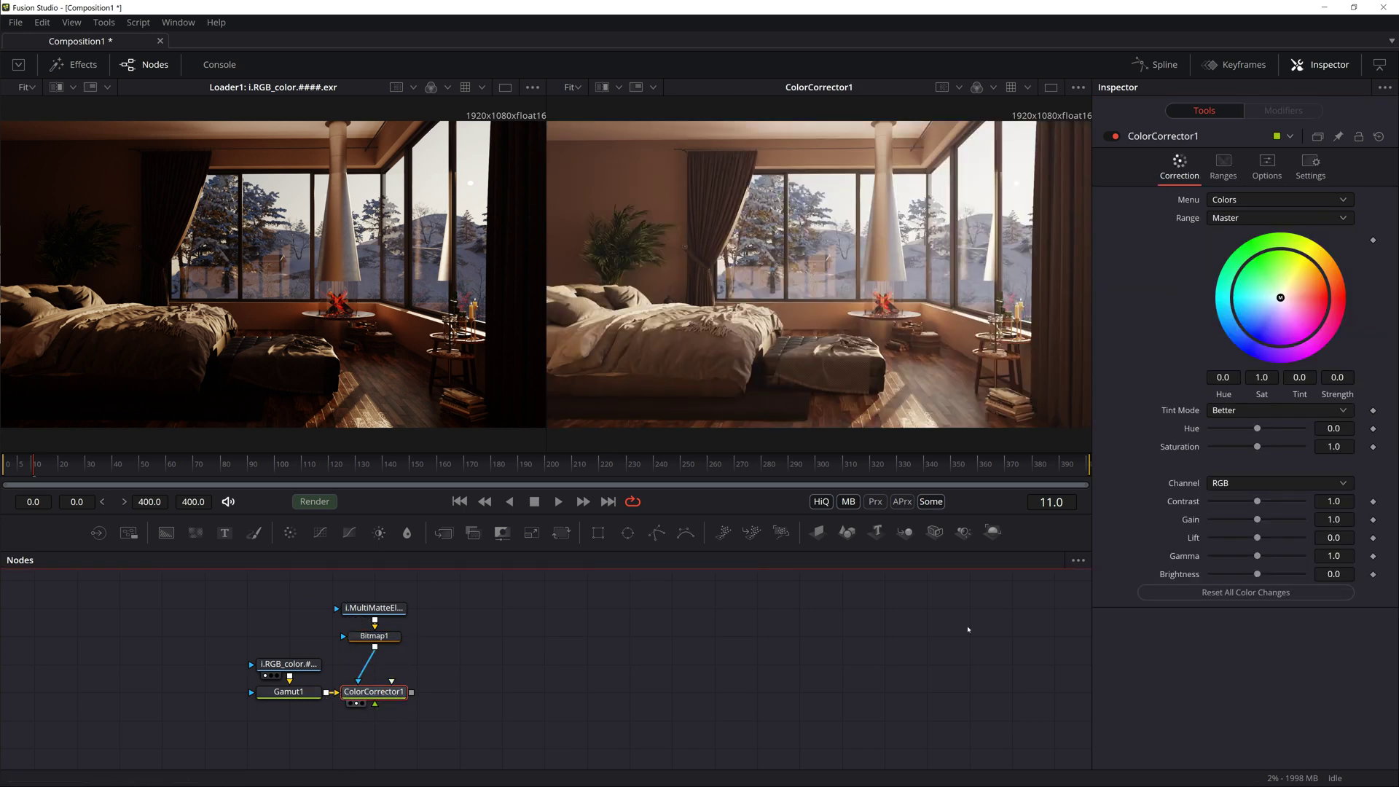
left_click(1279, 483)
left_click(1239, 523)
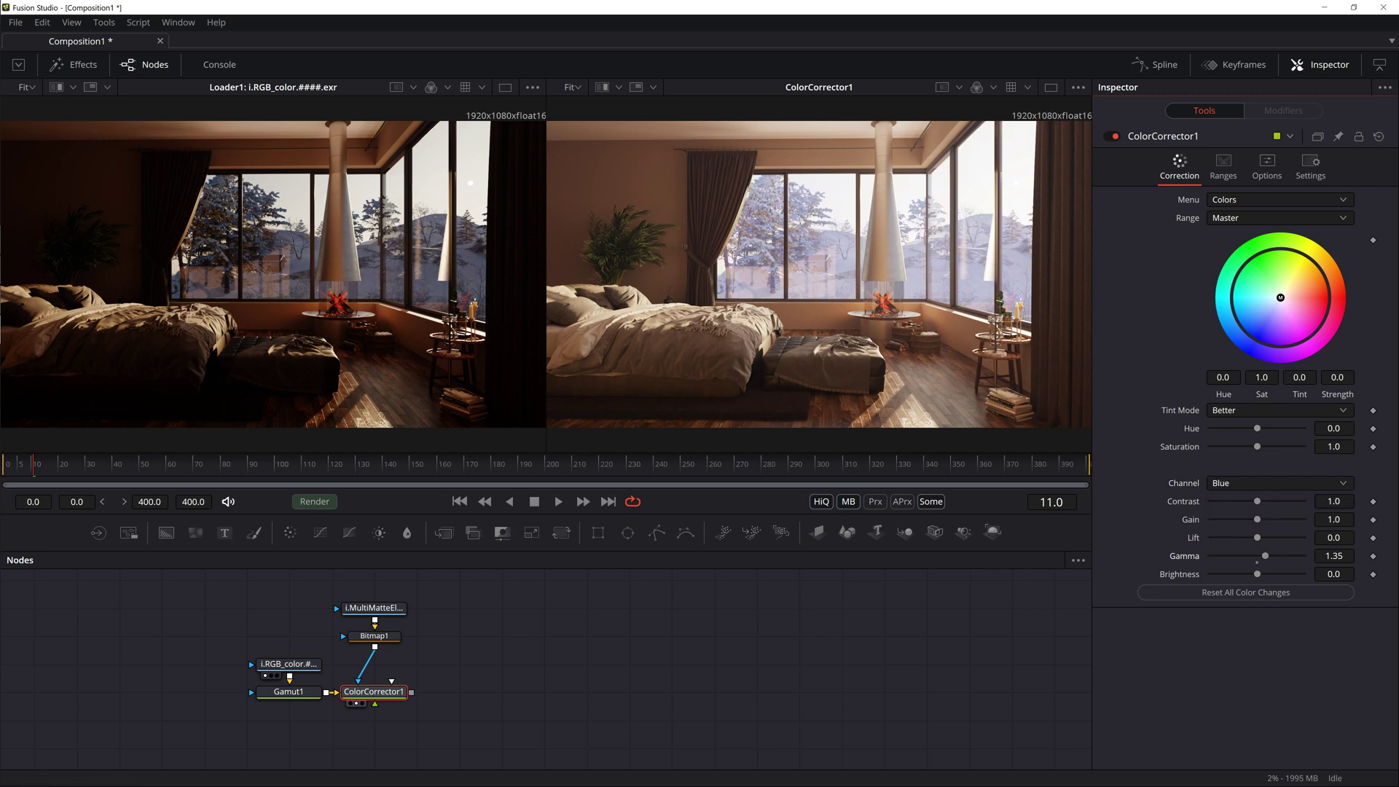
Import the VRayAO pass and paste a Gamut conversion under its loader.
left_click_drag(794, 604, 459, 607)
key("2")
key("ctrl+v")
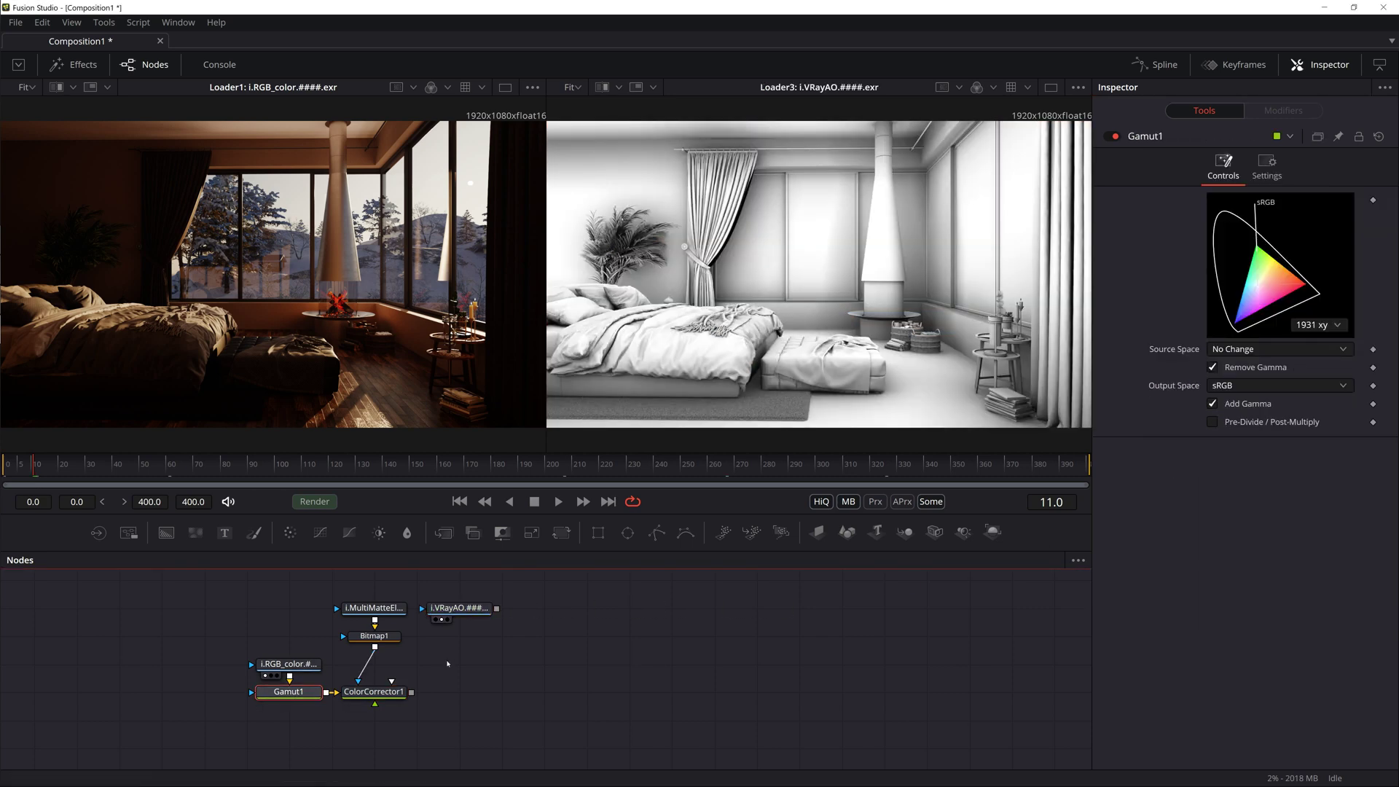
Import the in.VRayAO pass and paste a Gamut conversion under it.
key("2")
left_click_drag(824, 578, 543, 608)
key("2")
key("ctrl+v")
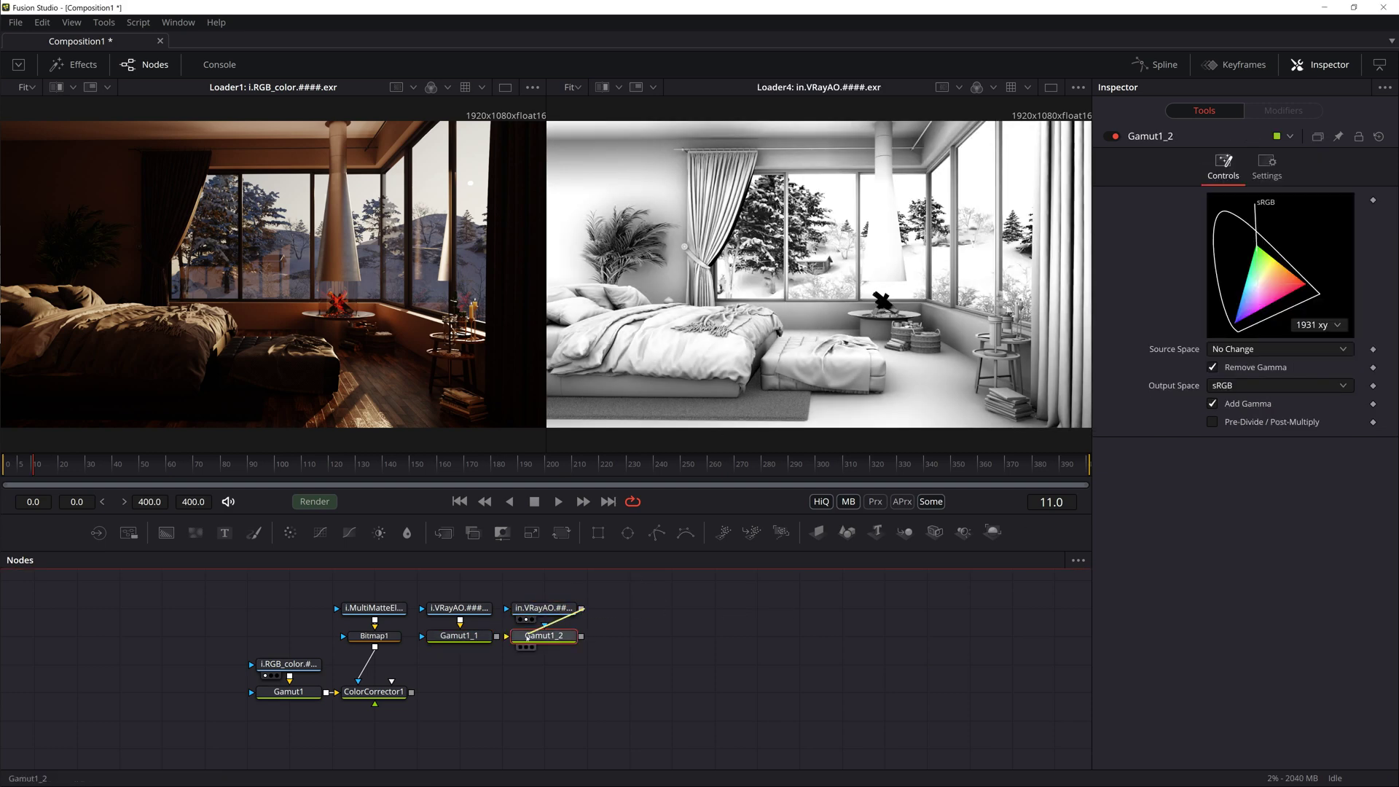
key("2")
Merge the two AO passes in Merge1, masked by the window matte.
left_click_drag(444, 533, 501, 664)
left_click_drag(581, 636, 532, 673)
key("2")
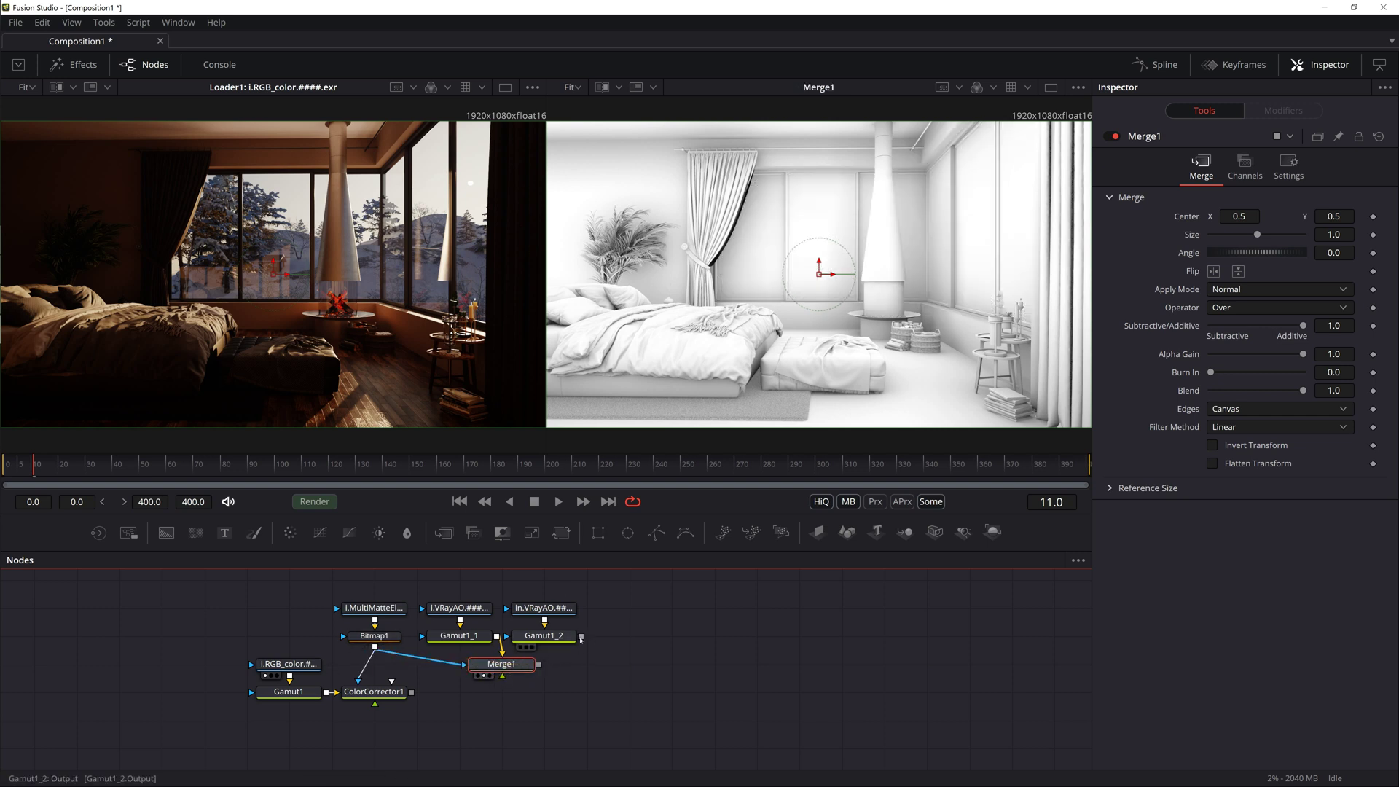
left_click_drag(503, 678, 464, 664)
left_click_drag(590, 648, 416, 596)
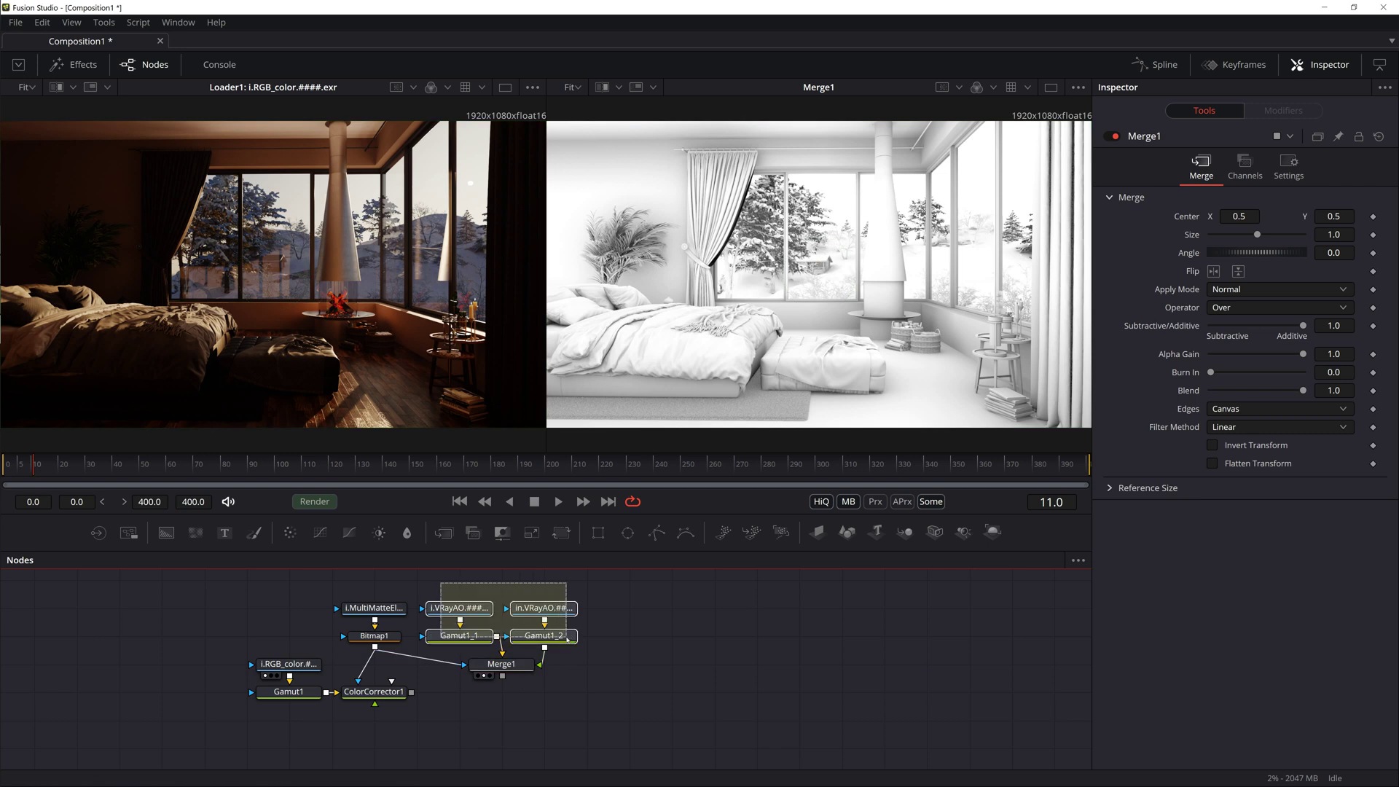
left_click_drag(544, 635, 544, 608)
Raise the lift on Gamut1_2's AO pass and feed the AO merge into a new Merge2 after ColorCorrector1.
left_click(288, 533)
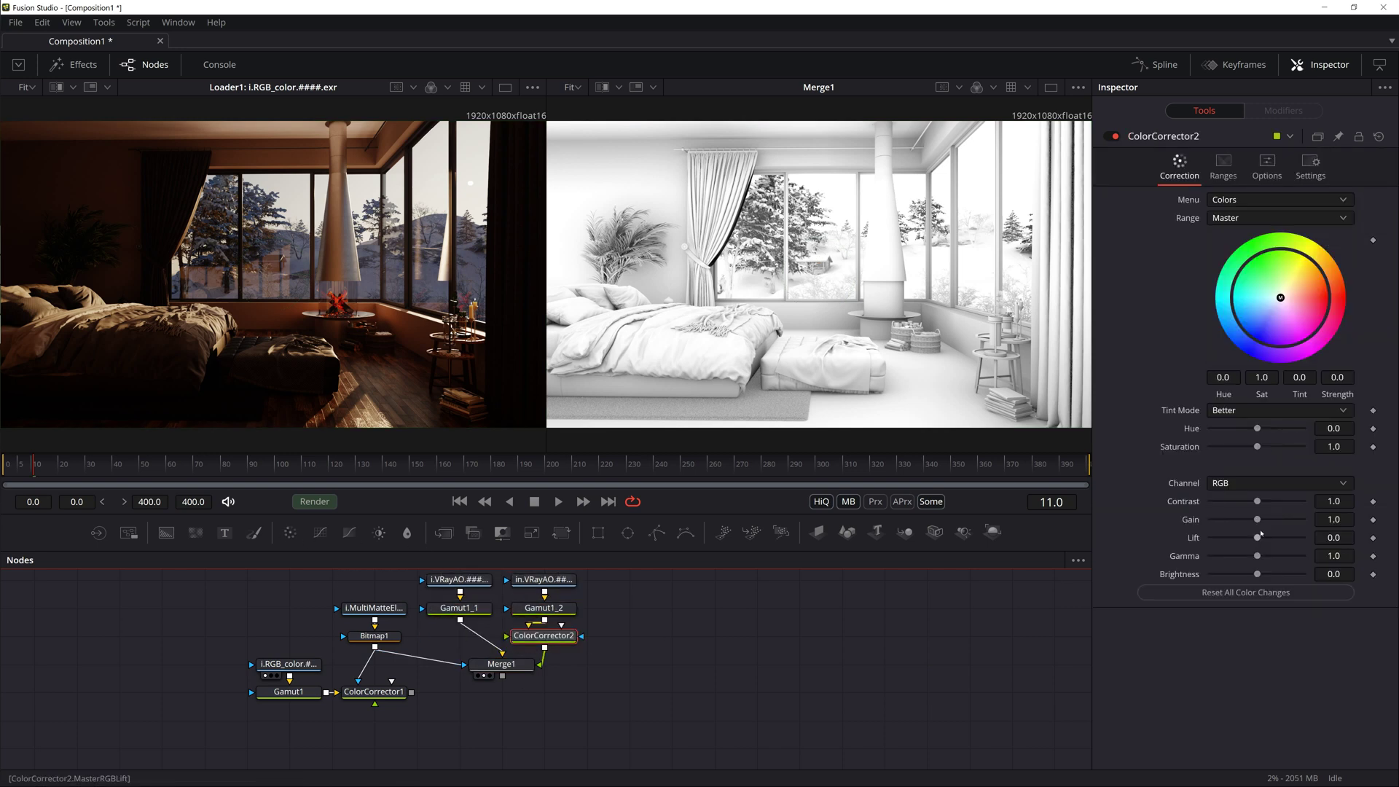
left_click_drag(1257, 538, 1285, 538)
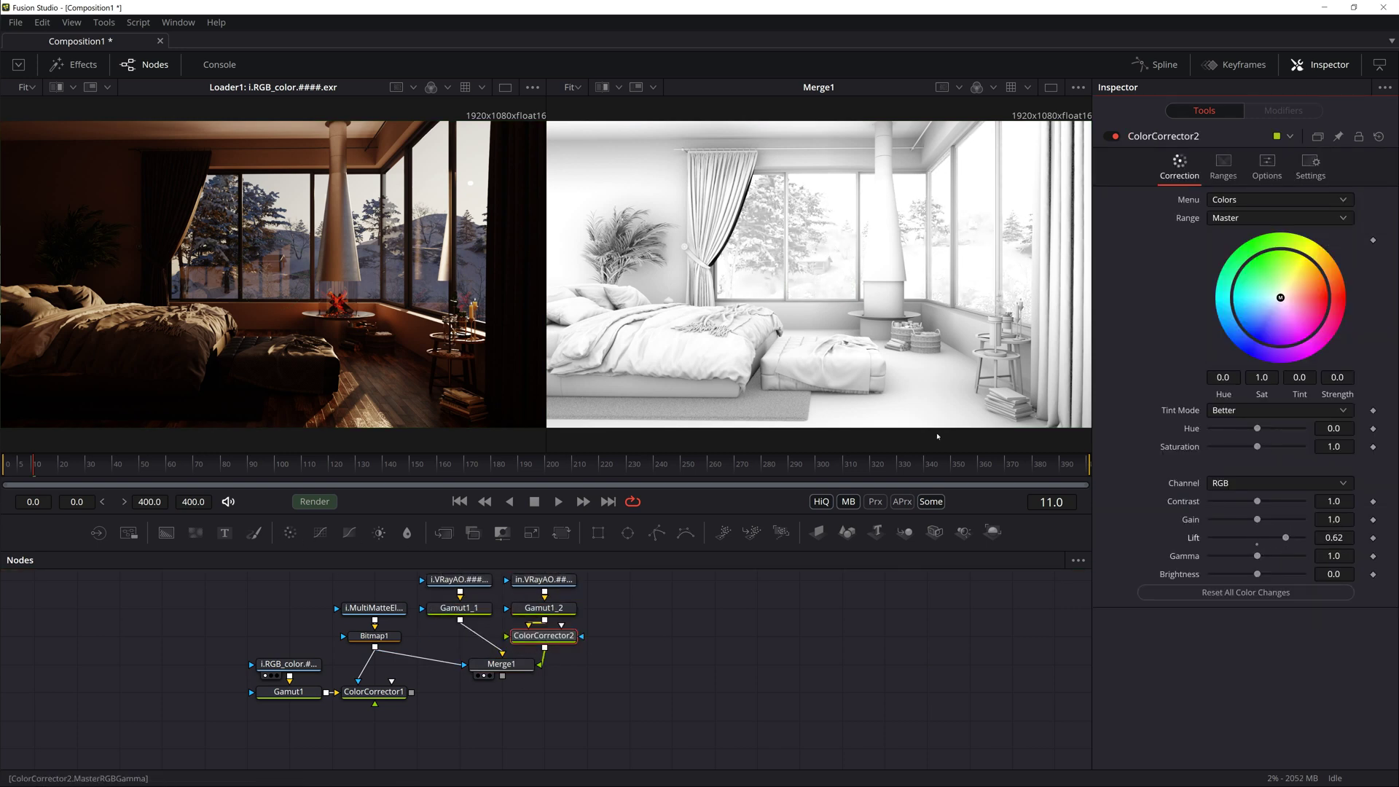
left_click_drag(473, 533, 501, 692)
mouse_move(230, 729)
left_mouse_down()
mouse_move(506, 696)
mouse_move(506, 724)
left_mouse_up()
left_click(503, 720)
Set Merge2 to Multiply at about 0.72 blend, and import the second MultiMatte pass.
left_click(1239, 308)
left_click(1239, 289)
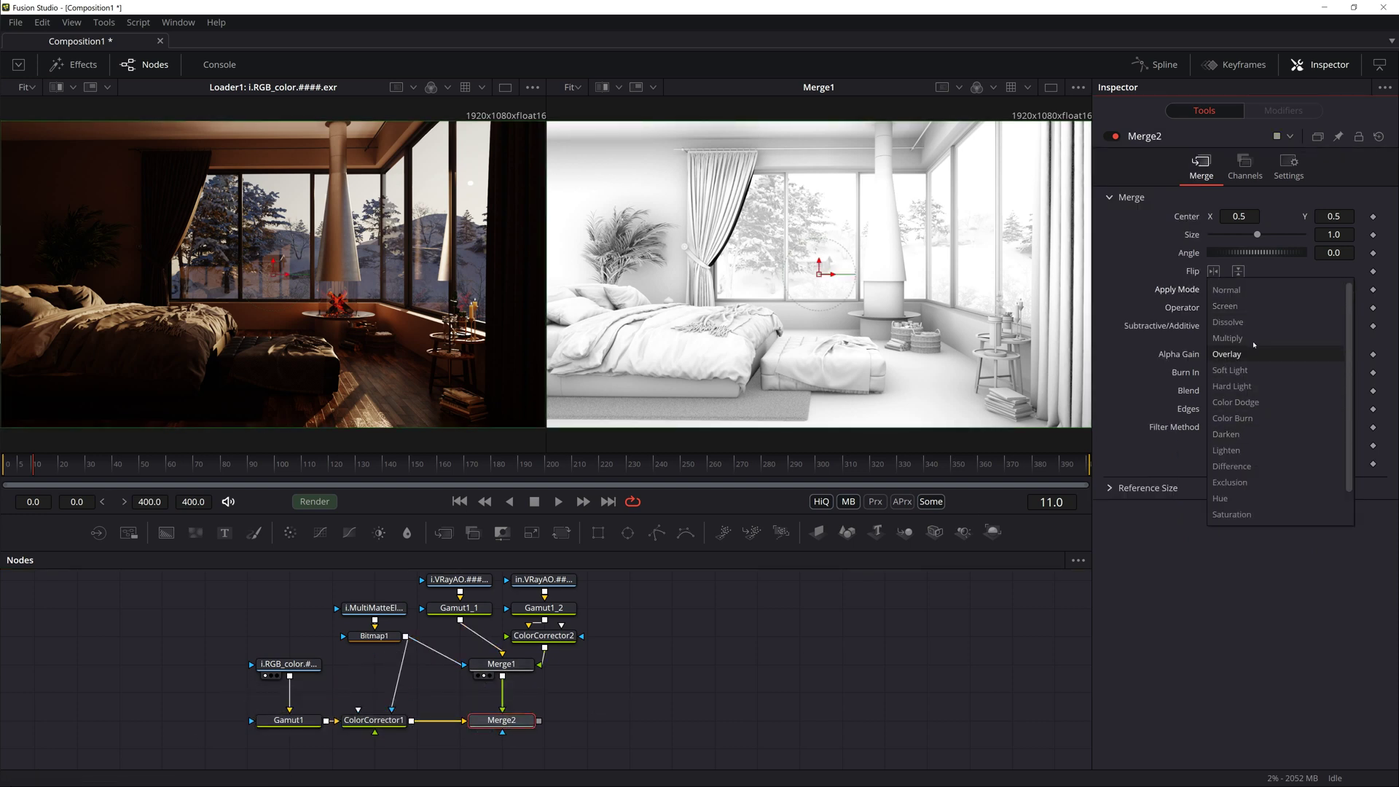
left_click(1254, 364)
key("2")
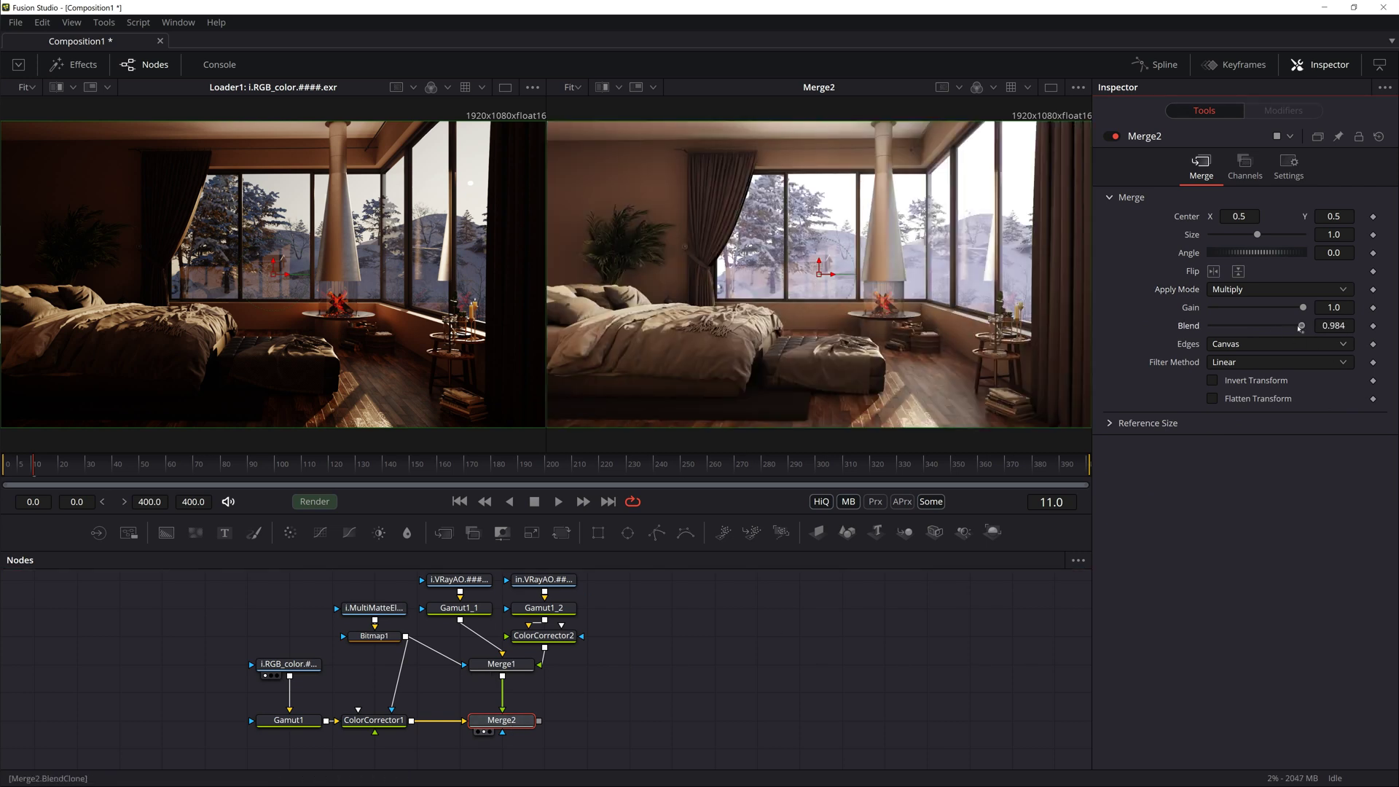
left_click_drag(1303, 326, 1279, 334)
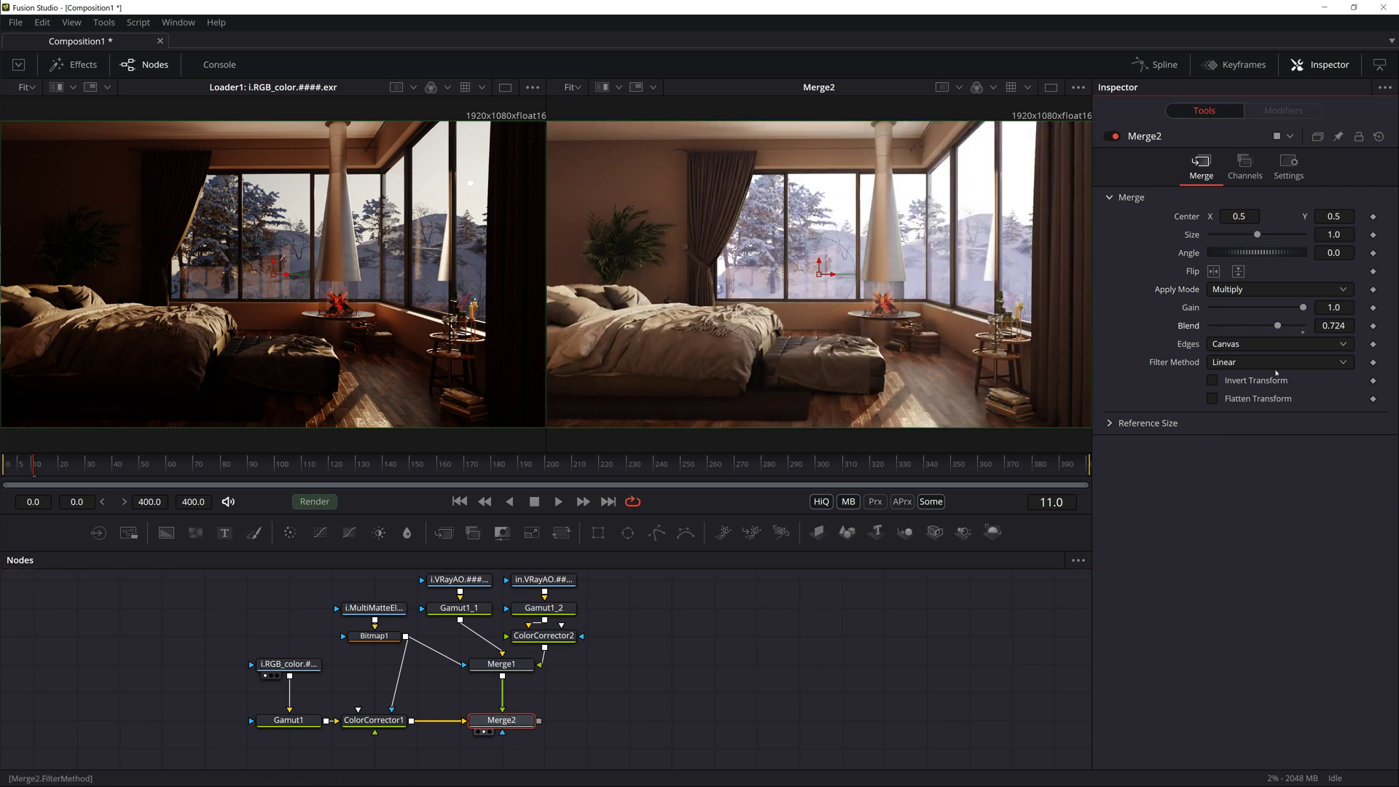
left_click_drag(667, 636, 625, 609)
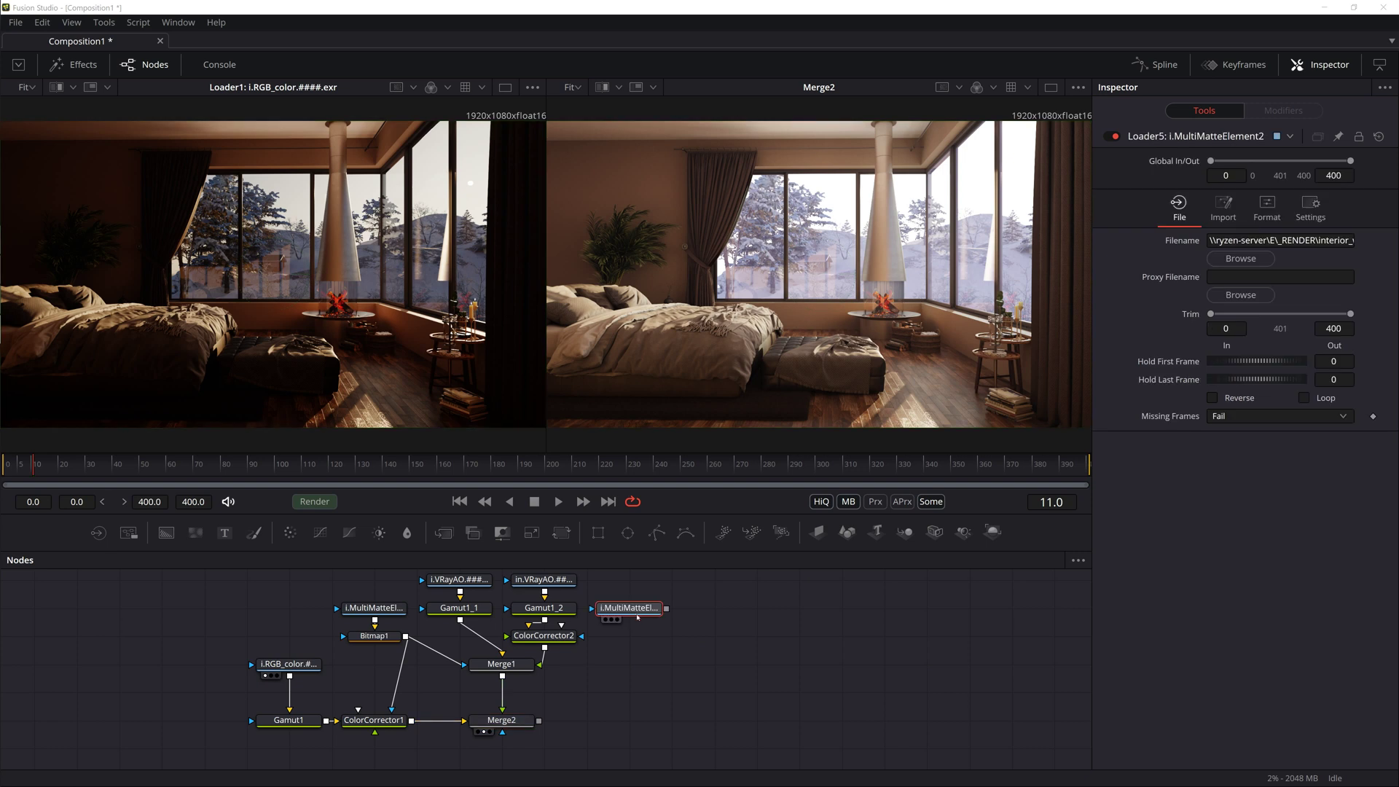
Add ColorCorrector3 after Merge2, masked by the new matte's green channel.
key("2")
left_click(290, 533)
left_click_drag(538, 721, 592, 721)
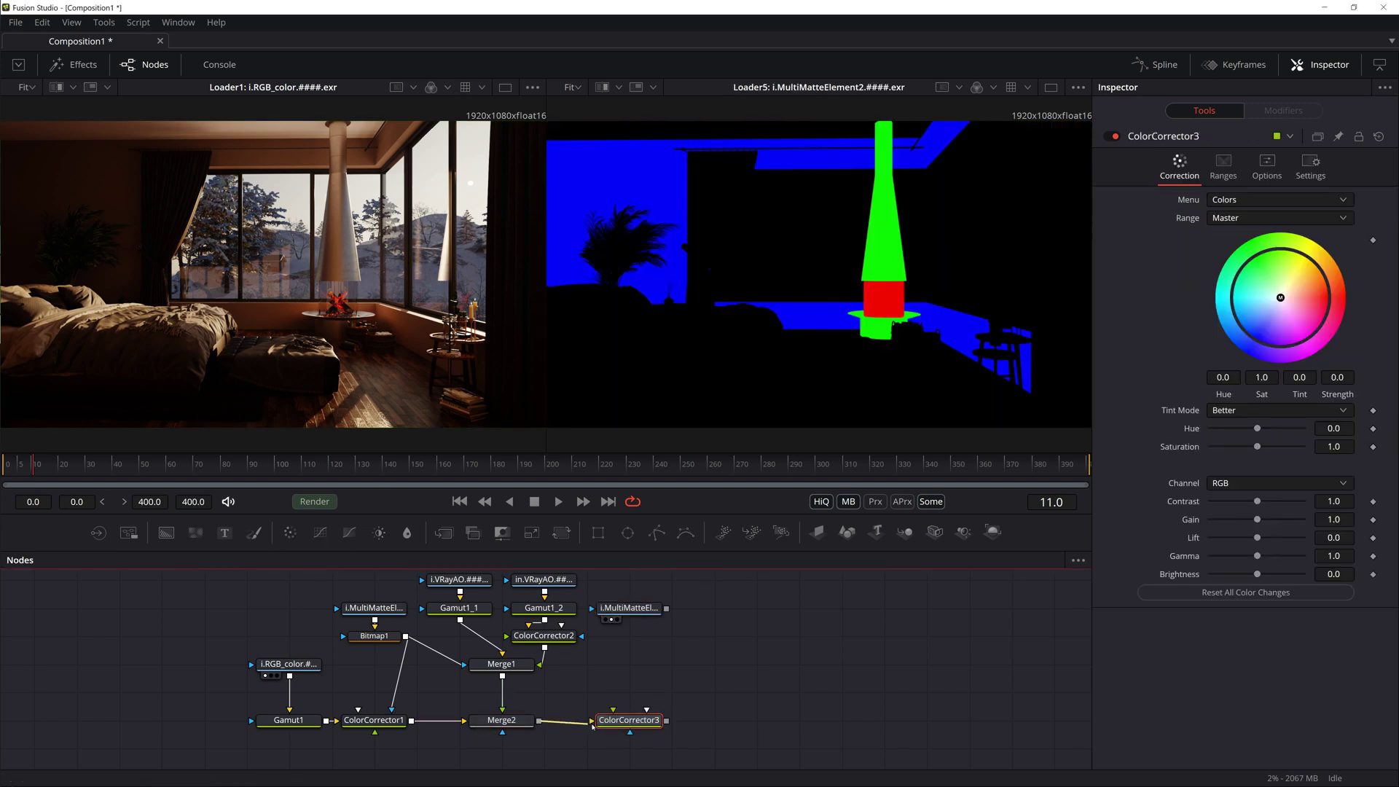
left_click(1310, 166)
left_click(1279, 326)
left_click(1275, 295)
Raise gain to 1.114 and gamma to 1.211 in the masked area, then import snow####.tif.
key("2")
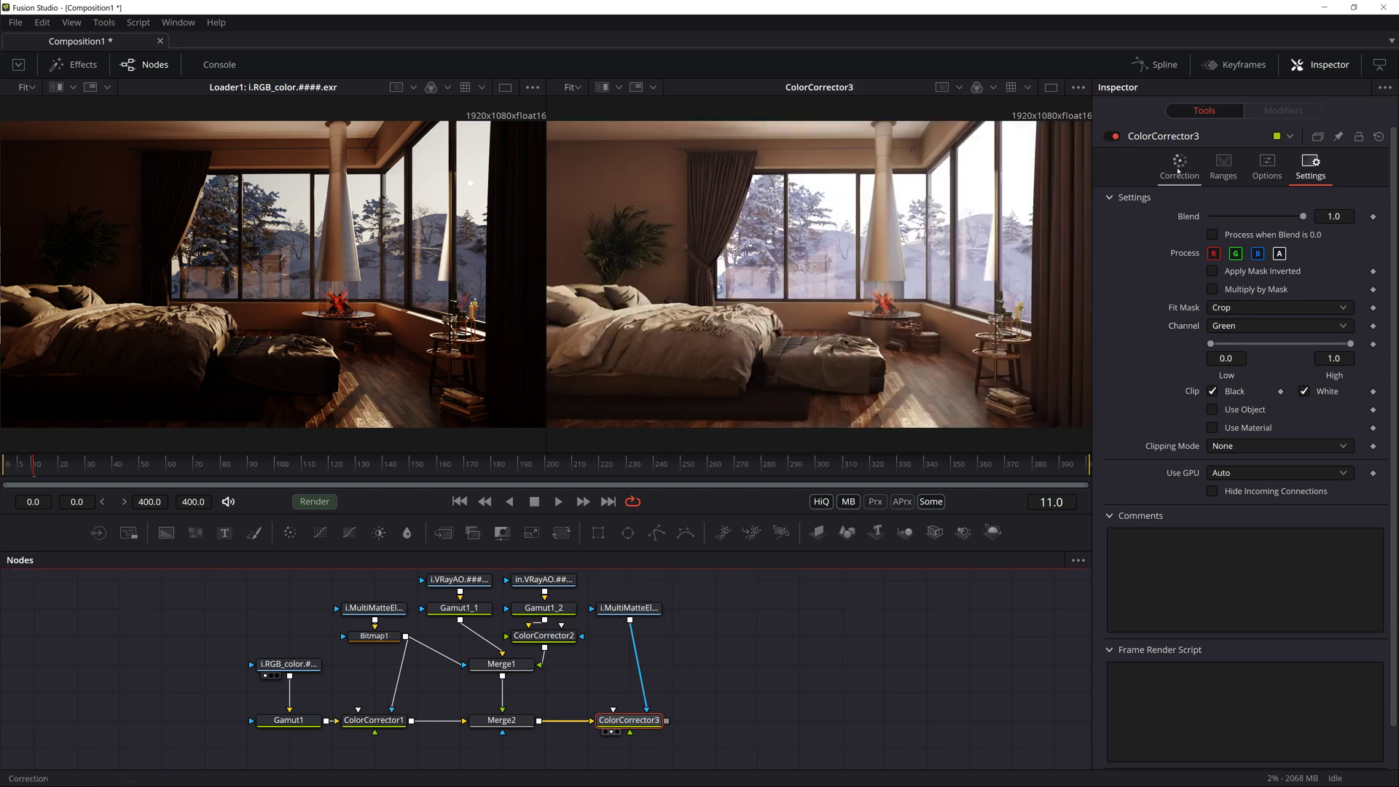
left_click(1180, 166)
left_click_drag(1259, 588, 1266, 553)
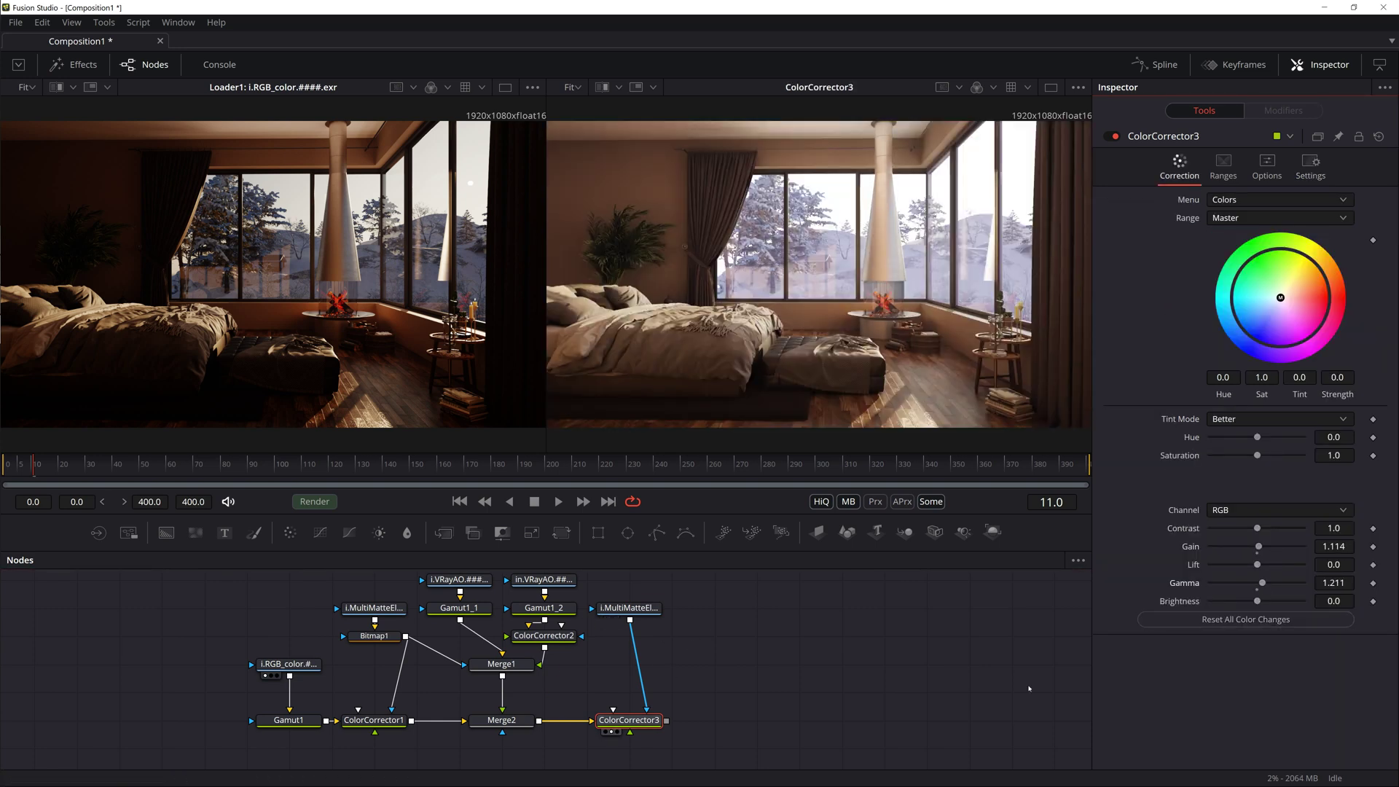
left_click(1029, 688)
left_click_drag(719, 636, 715, 612)
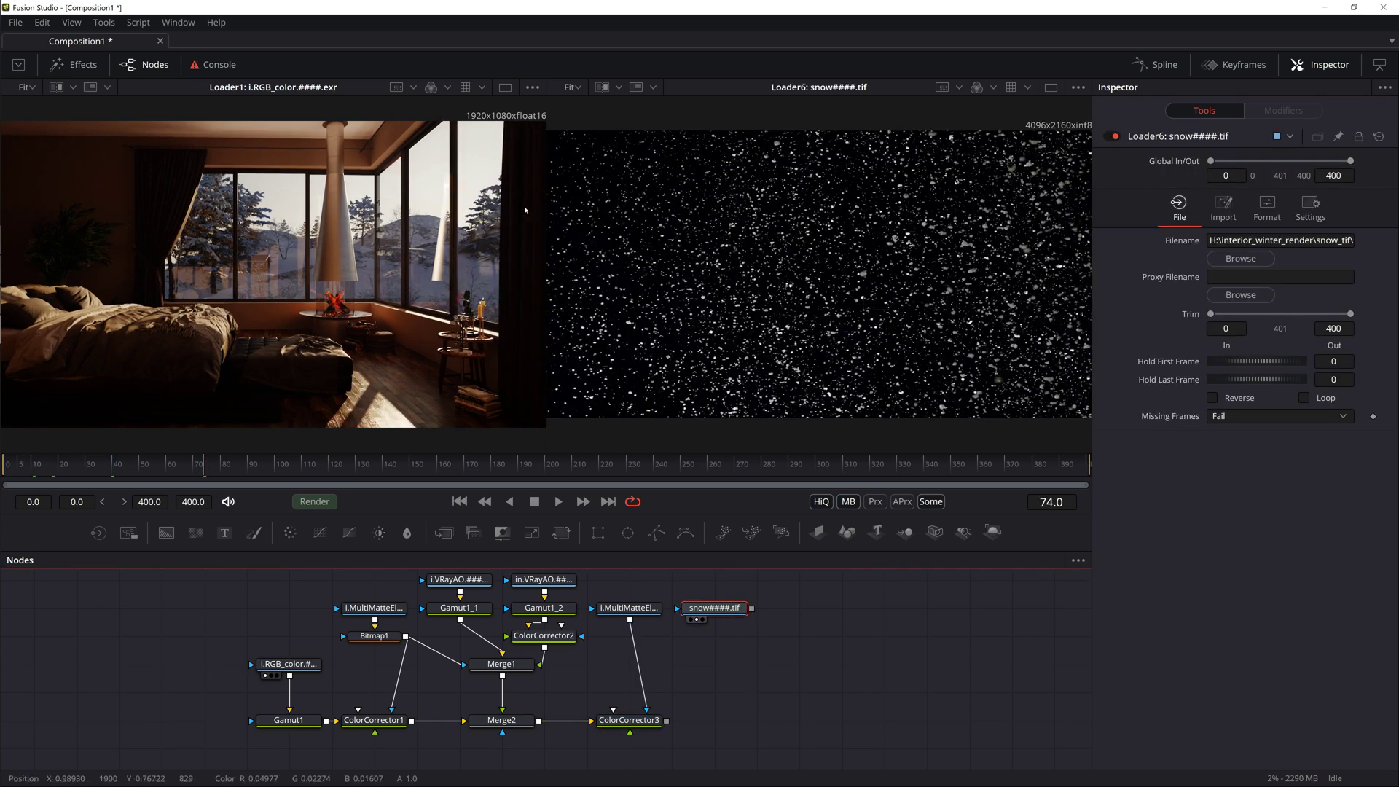
Add Merge3 after ColorCorrector3 with the snow as foreground in Screen mode.
mouse_move(473, 533)
left_mouse_down()
mouse_move(683, 723)
mouse_move(714, 711)
left_mouse_up()
left_click(1280, 290)
left_click(1254, 306)
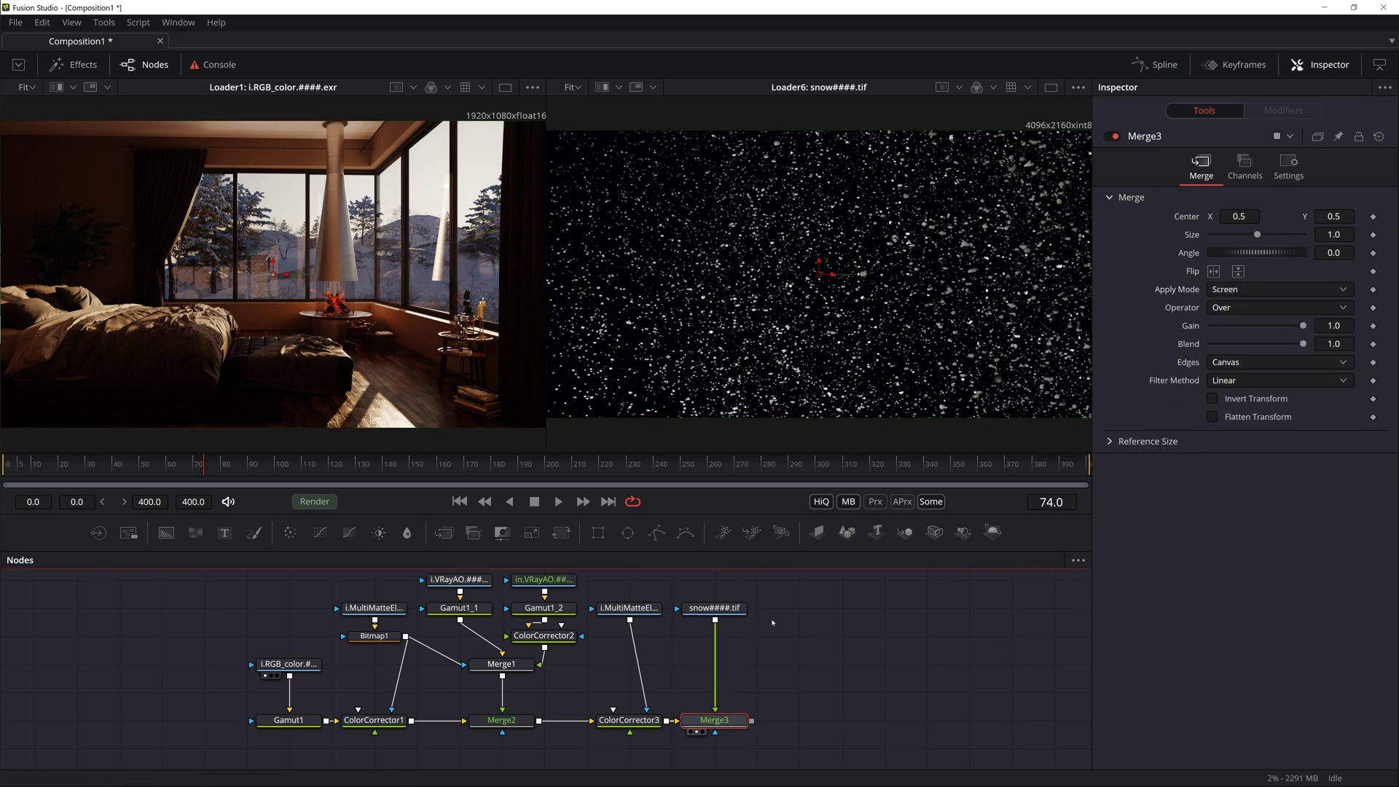
key("2")
Add a Transform shrinking the snow to about 0.37 over the windows, then import wm.RGB_color.
right_click(714, 667)
mouse_move(816, 424)
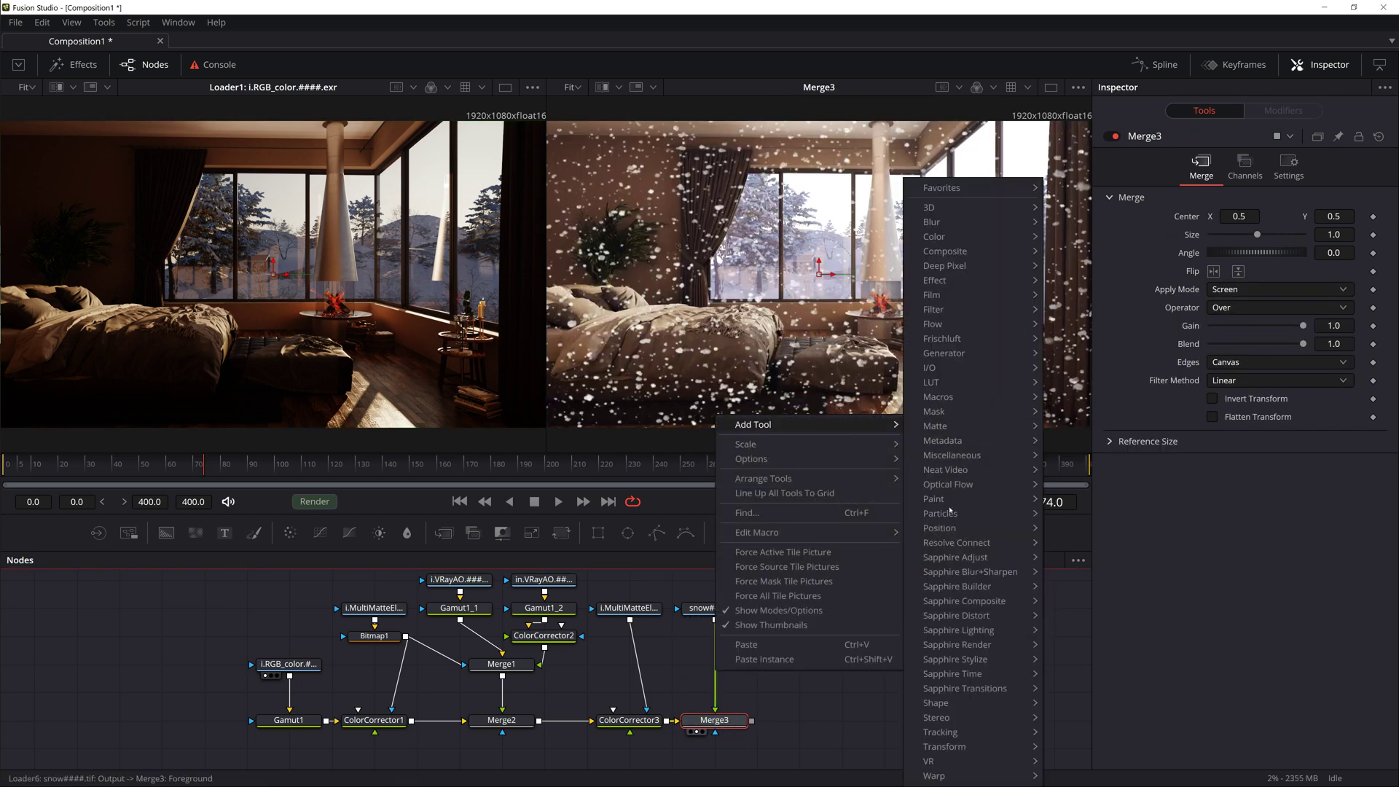
mouse_move(944, 746)
left_click(1079, 775)
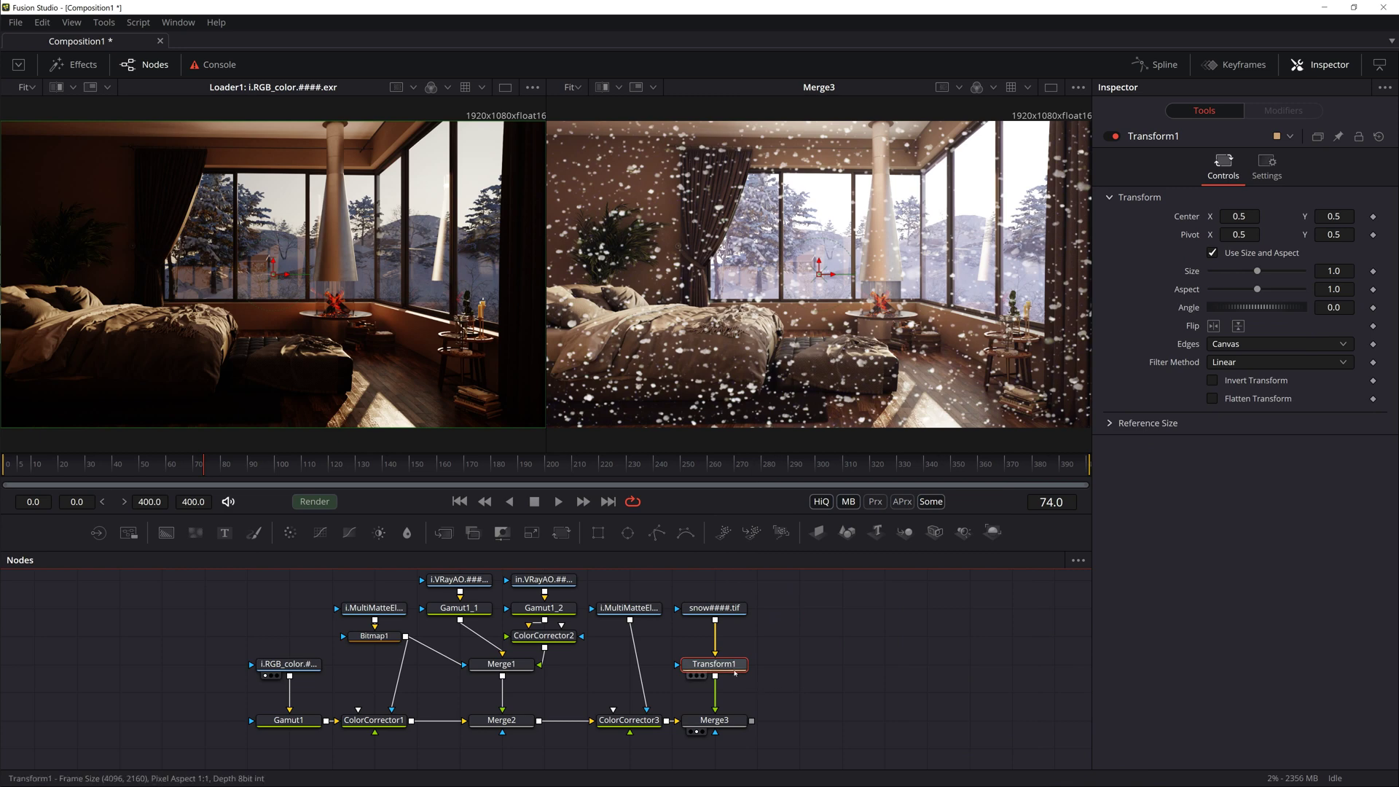
scroll(649, 387, "down", 2)
left_click_drag(903, 240, 788, 305)
scroll(801, 290, "up", 2)
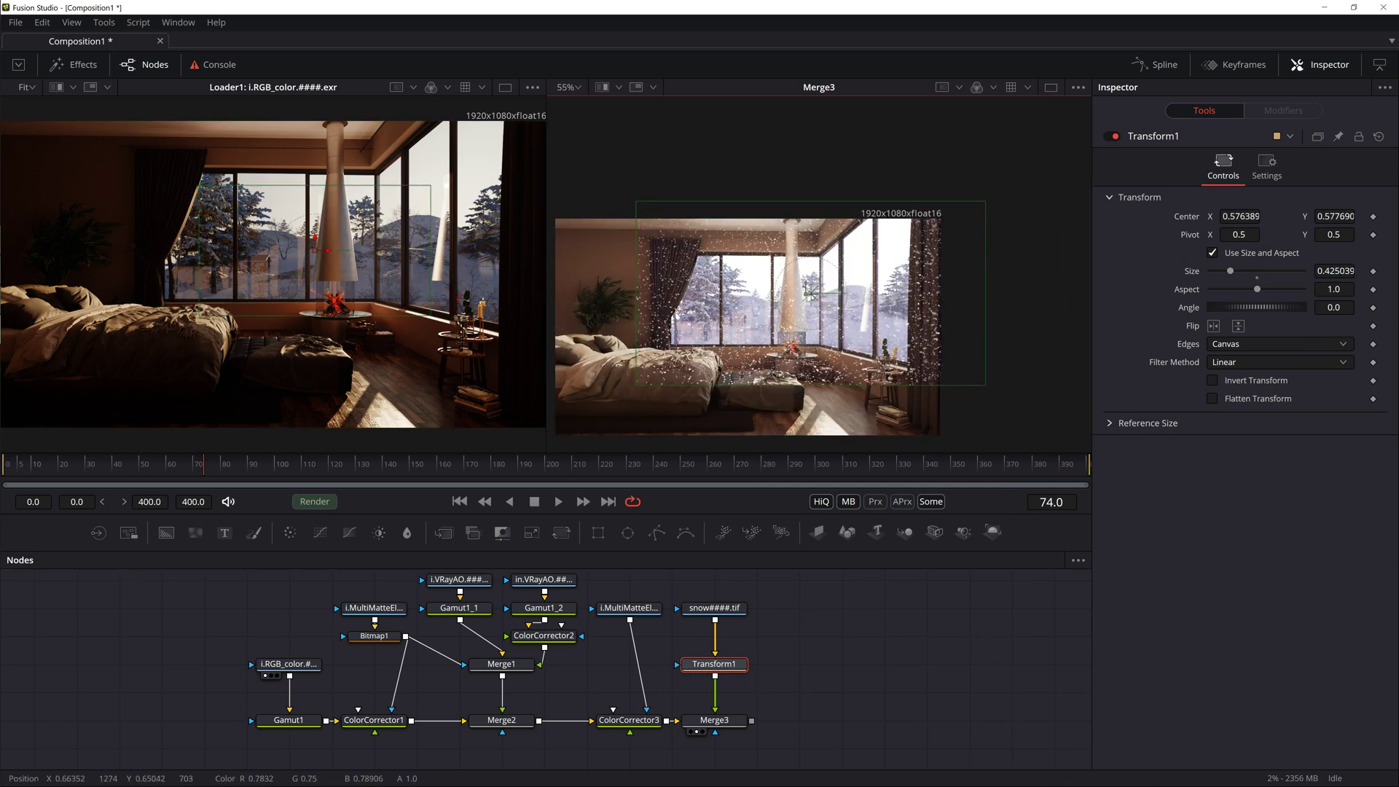
left_click_drag(983, 386, 962, 377)
left_click_drag(811, 286, 809, 287)
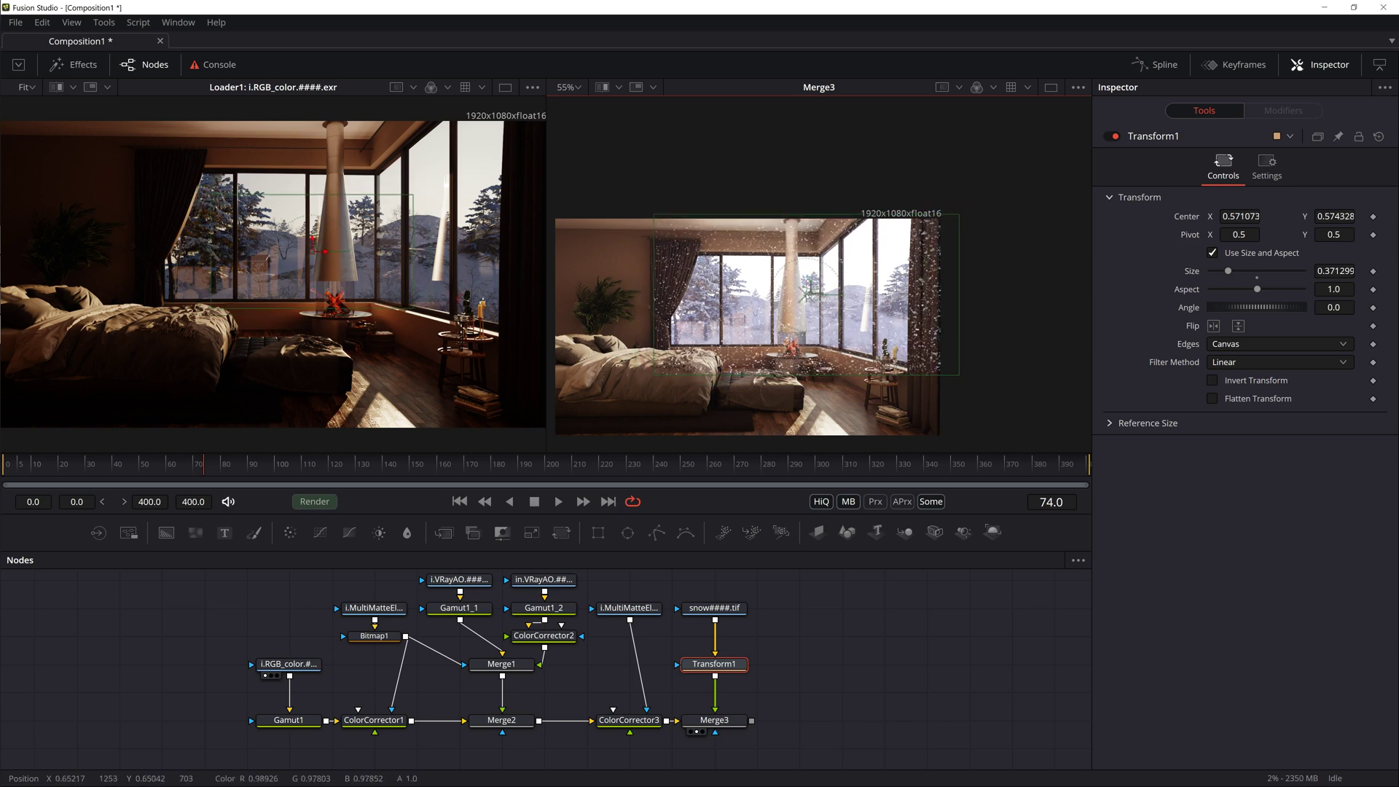
scroll(813, 292, "up", 2)
key("shift+space")
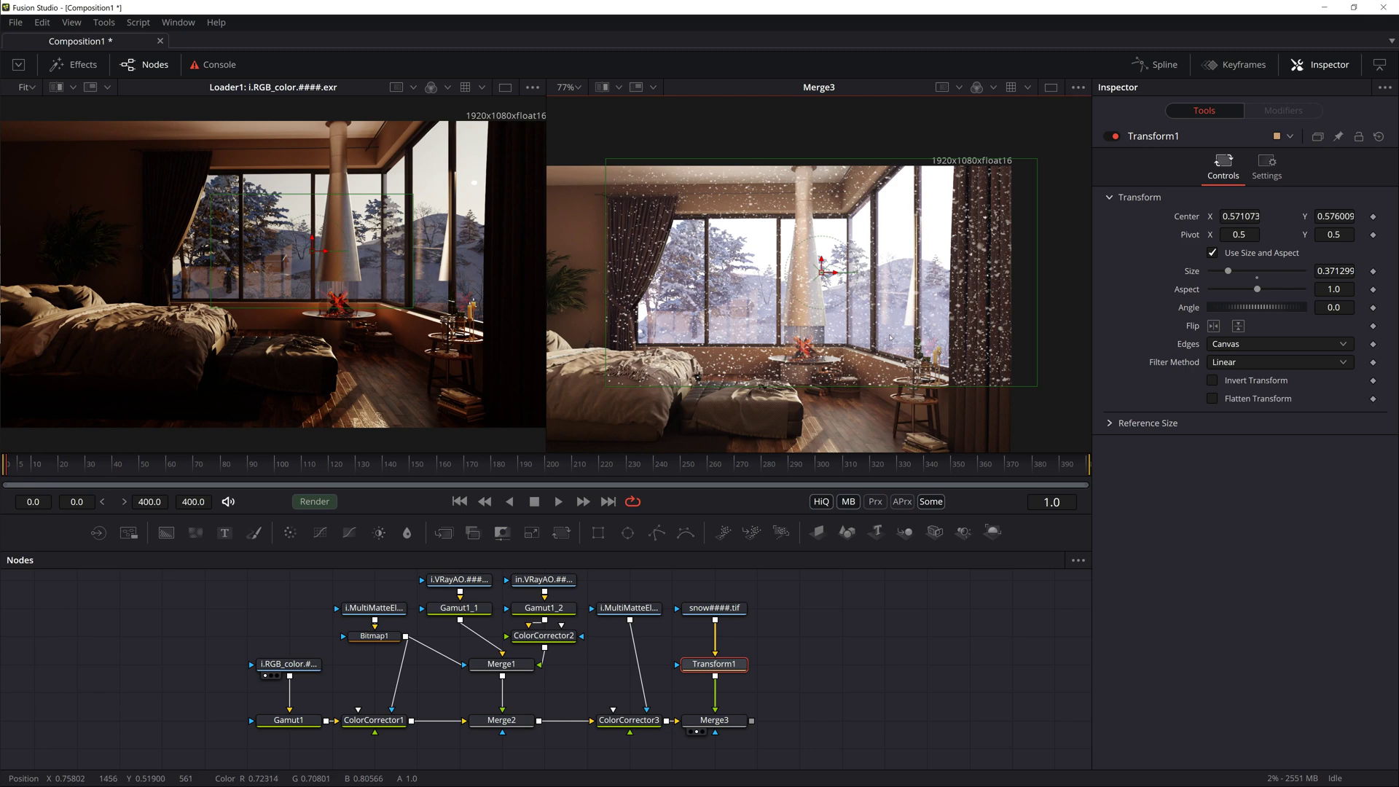
left_click_drag(822, 271, 807, 272)
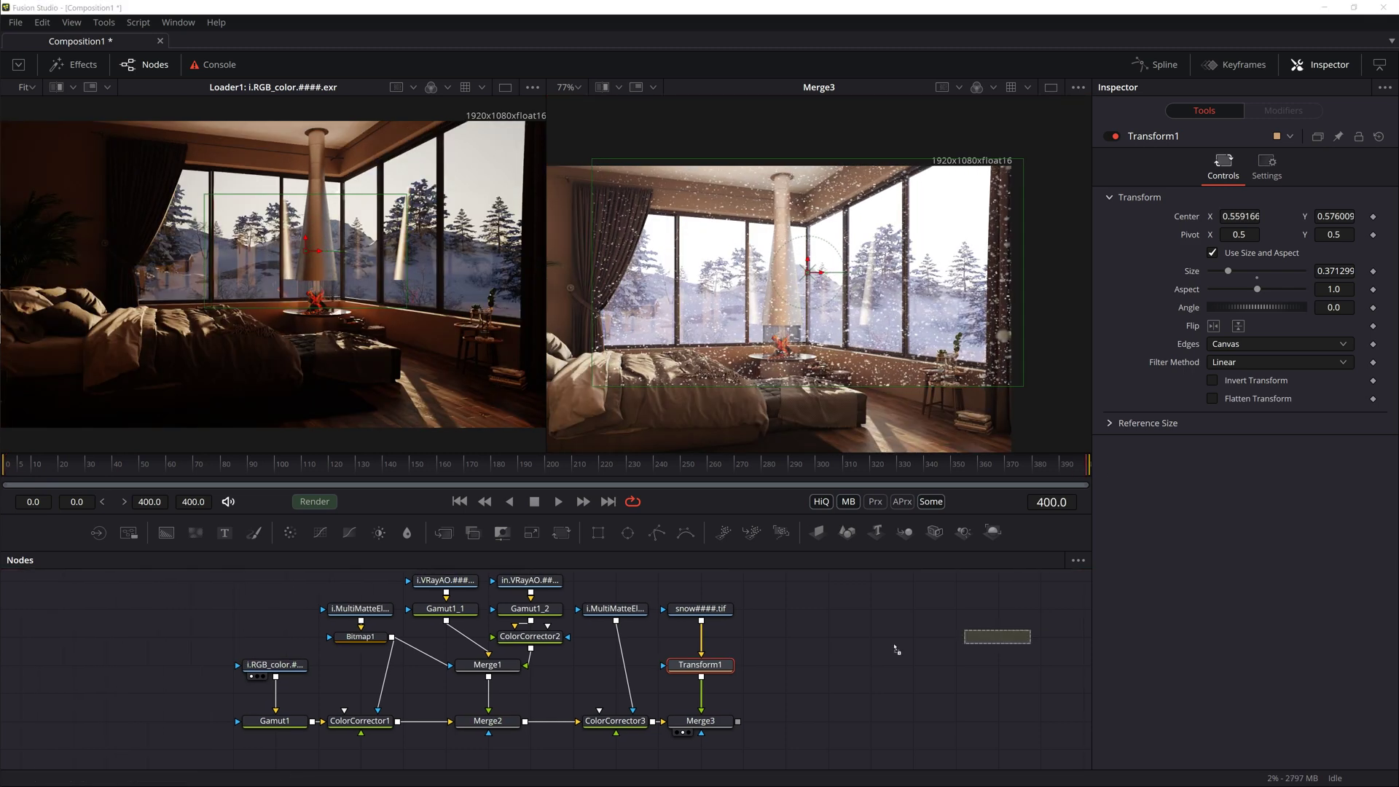
left_click_drag(1398, 678, 929, 677)
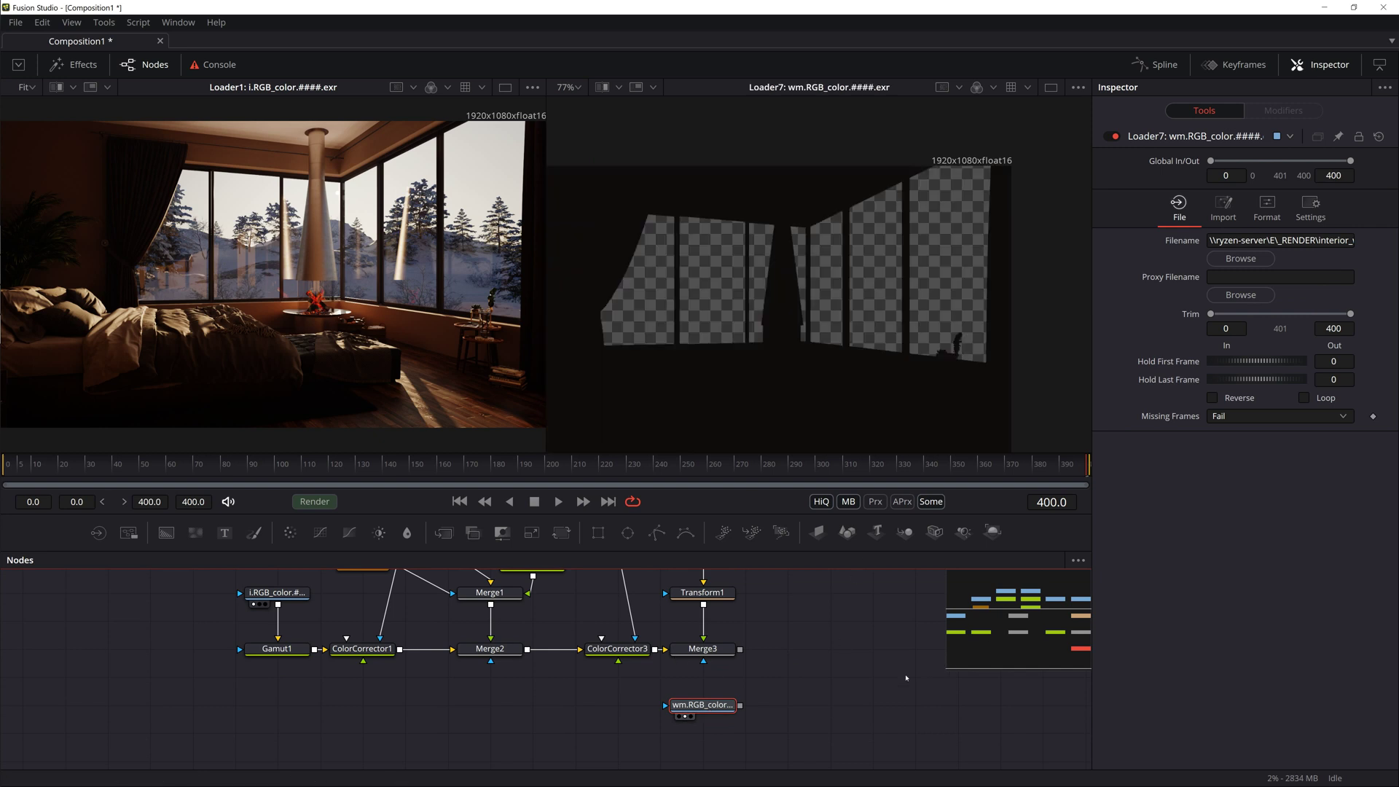
Add inverted Bitmap2 from wm.RGB_color and connect it as Merge3's mask.
key("shift+space")
key("Return")
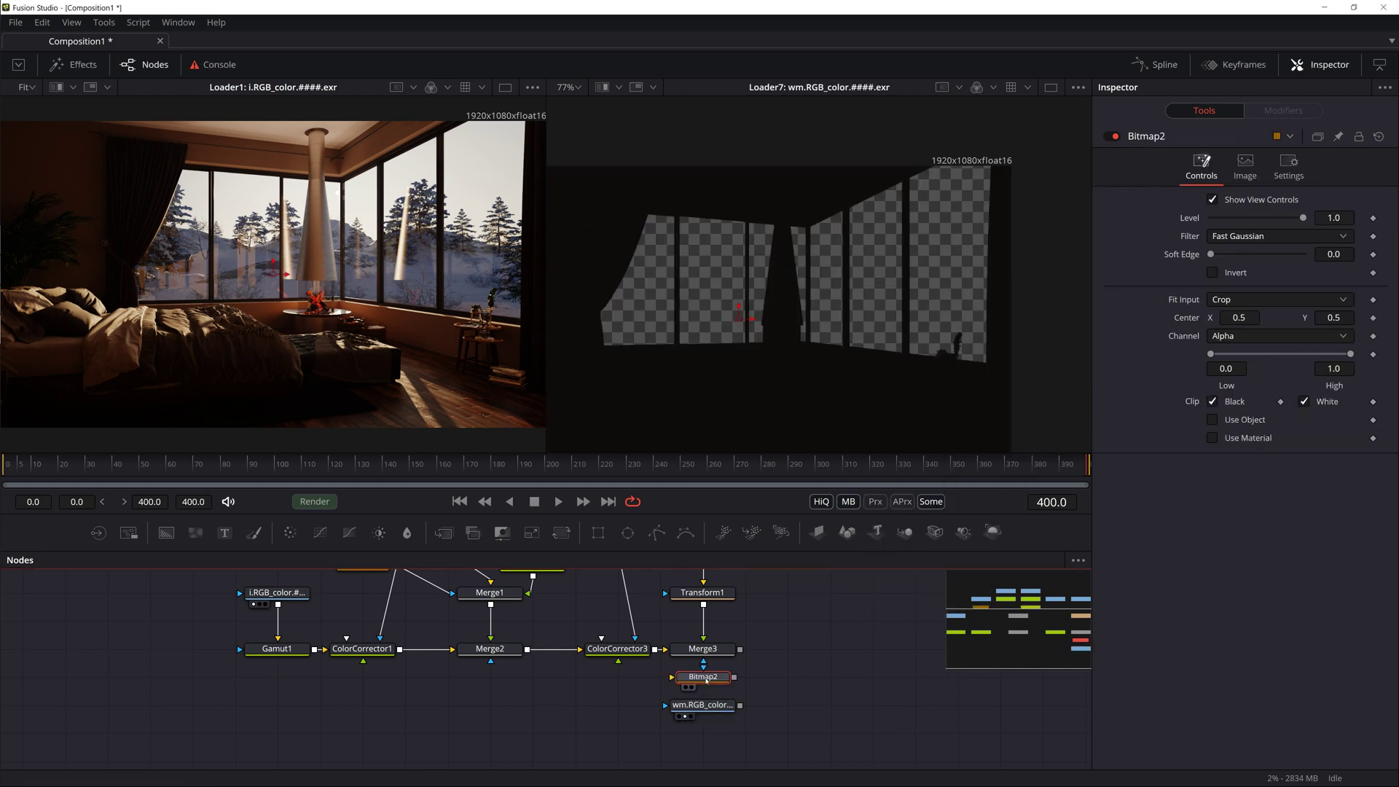
key("2")
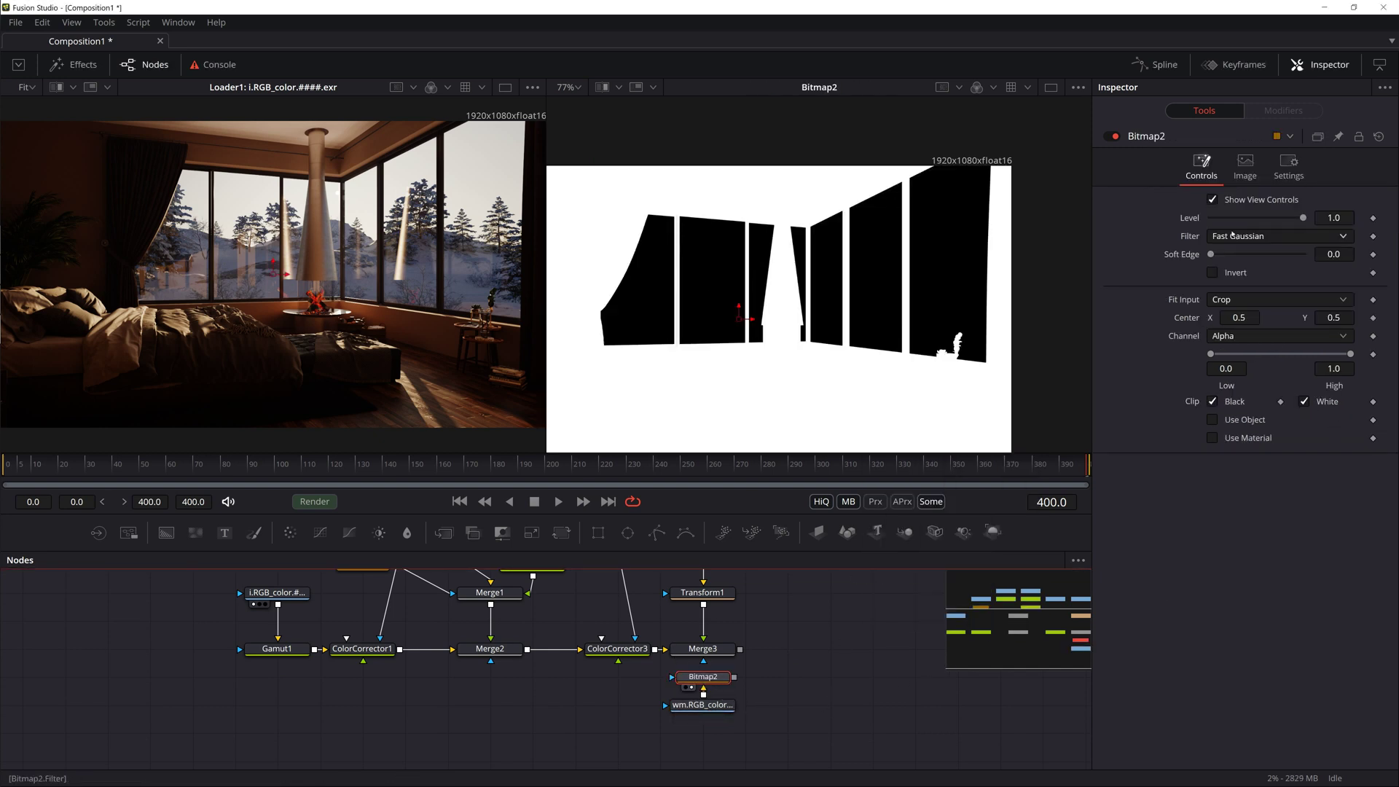
left_click(1212, 273)
scroll(703, 678, "up", 2)
left_click(690, 698)
left_click_drag(735, 715, 731, 687)
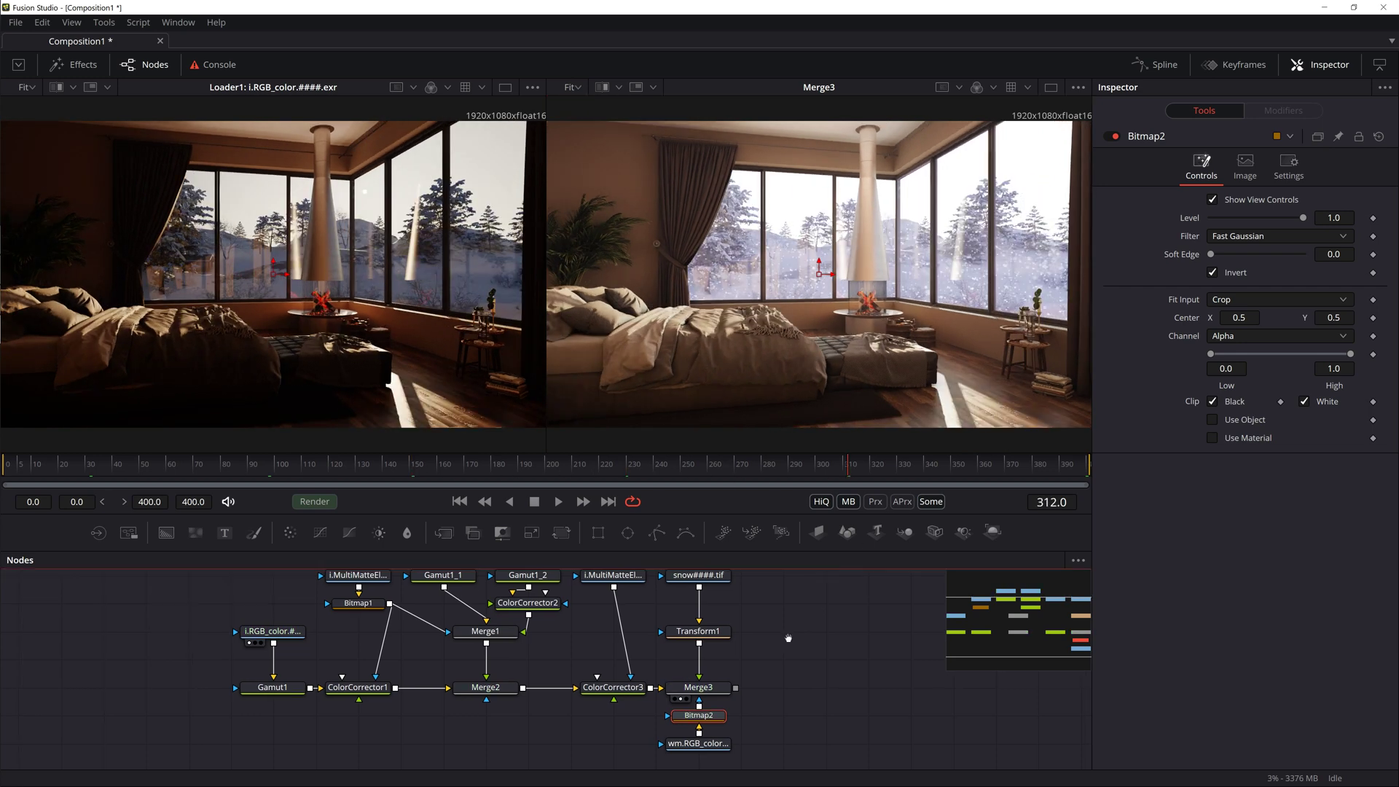
left_click_drag(877, 532, 744, 593)
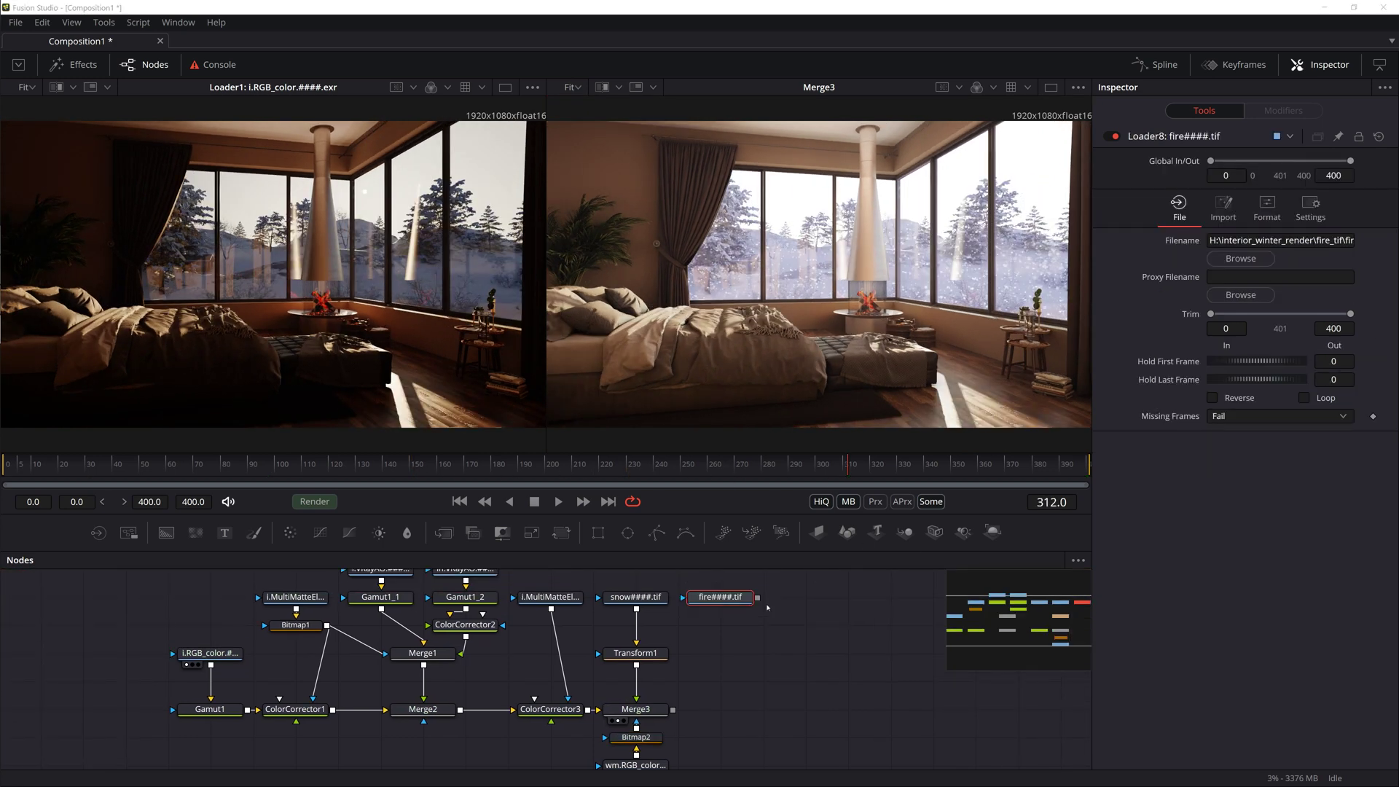
Add Merge4 with fire####.tif as foreground and Burn In raised to 1.0.
key("2")
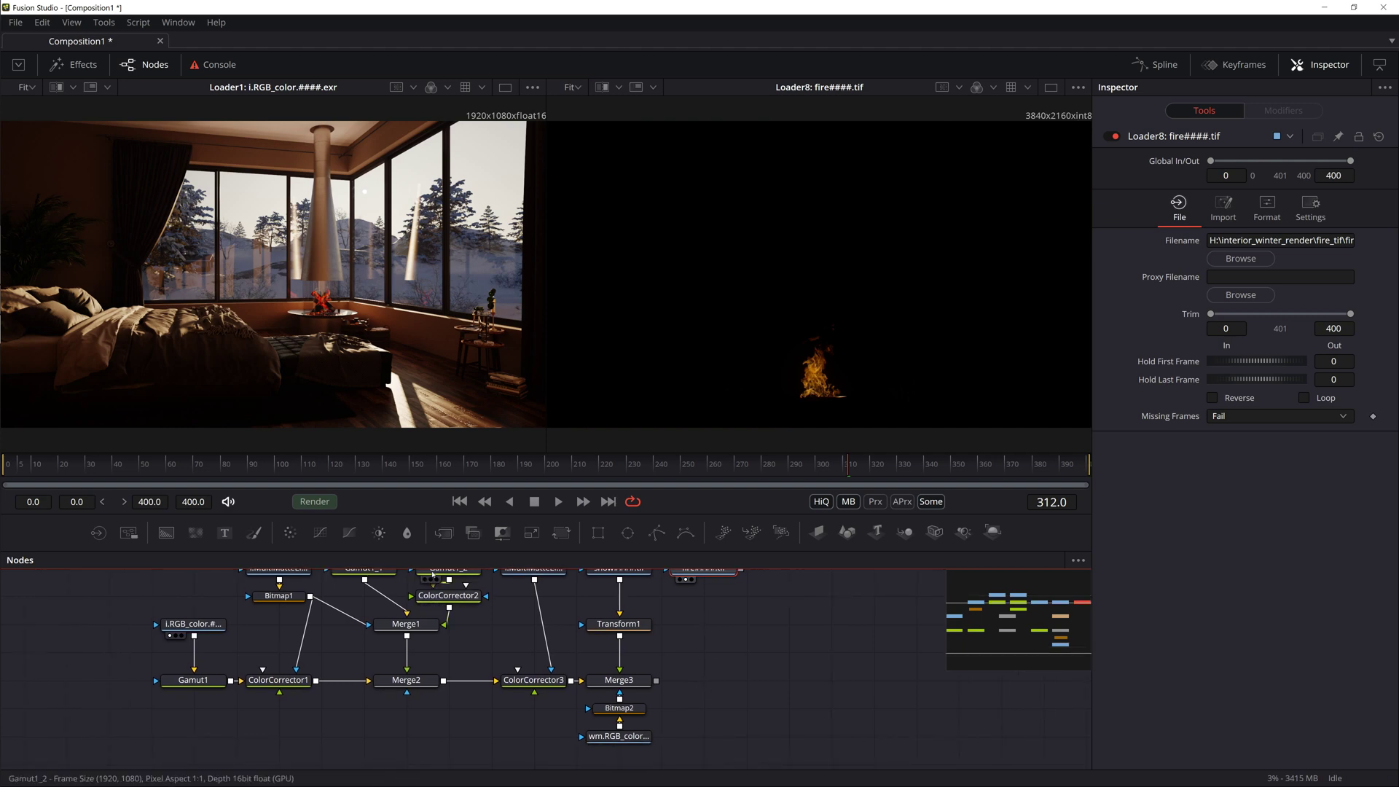
left_click(740, 687)
left_click_drag(720, 685, 677, 686)
scroll(724, 602, "up", 1)
left_click_drag(704, 599, 732, 704)
key("2")
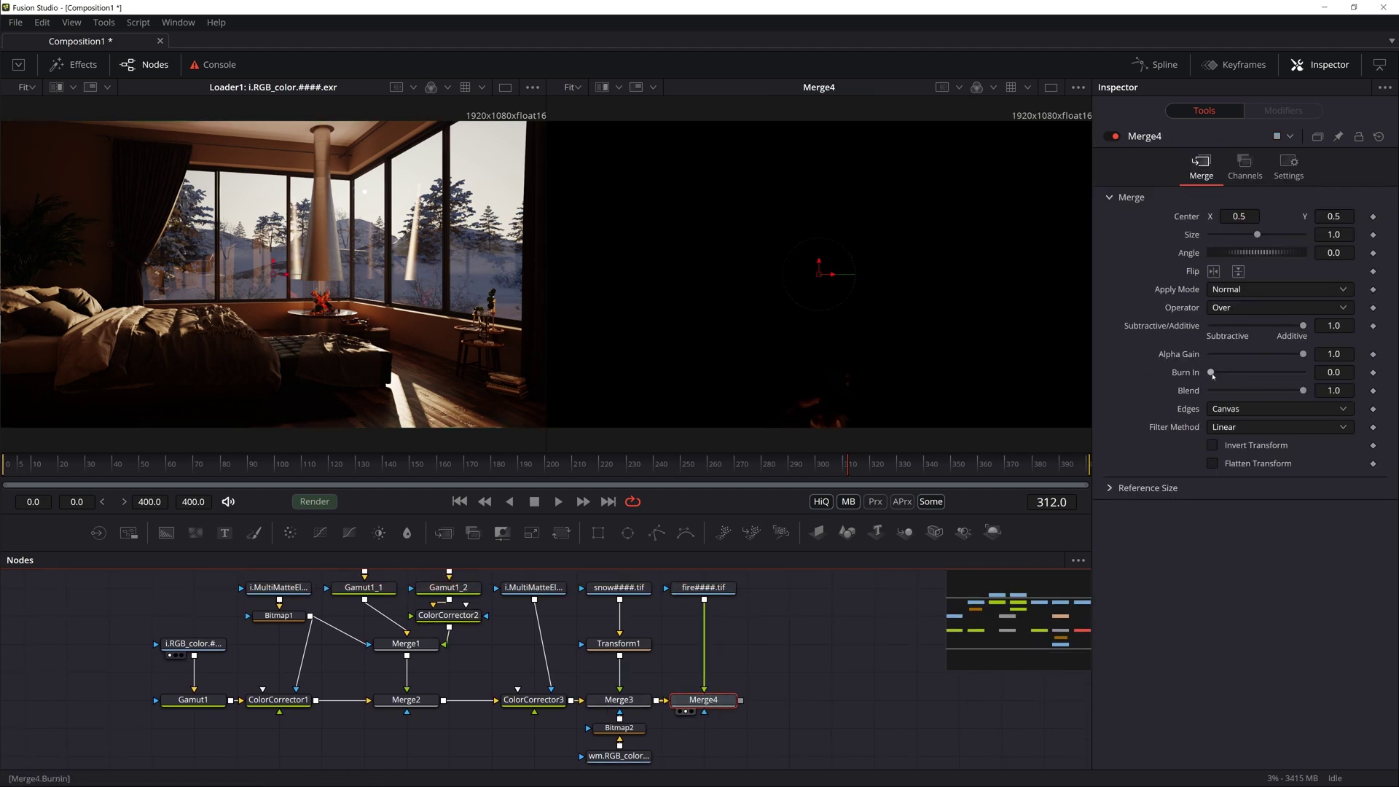
left_click_drag(1215, 379, 1304, 373)
Insert Transform2 on the fire footage, shrinking and moving the flames into the fireplace.
right_click(706, 640)
mouse_move(838, 396)
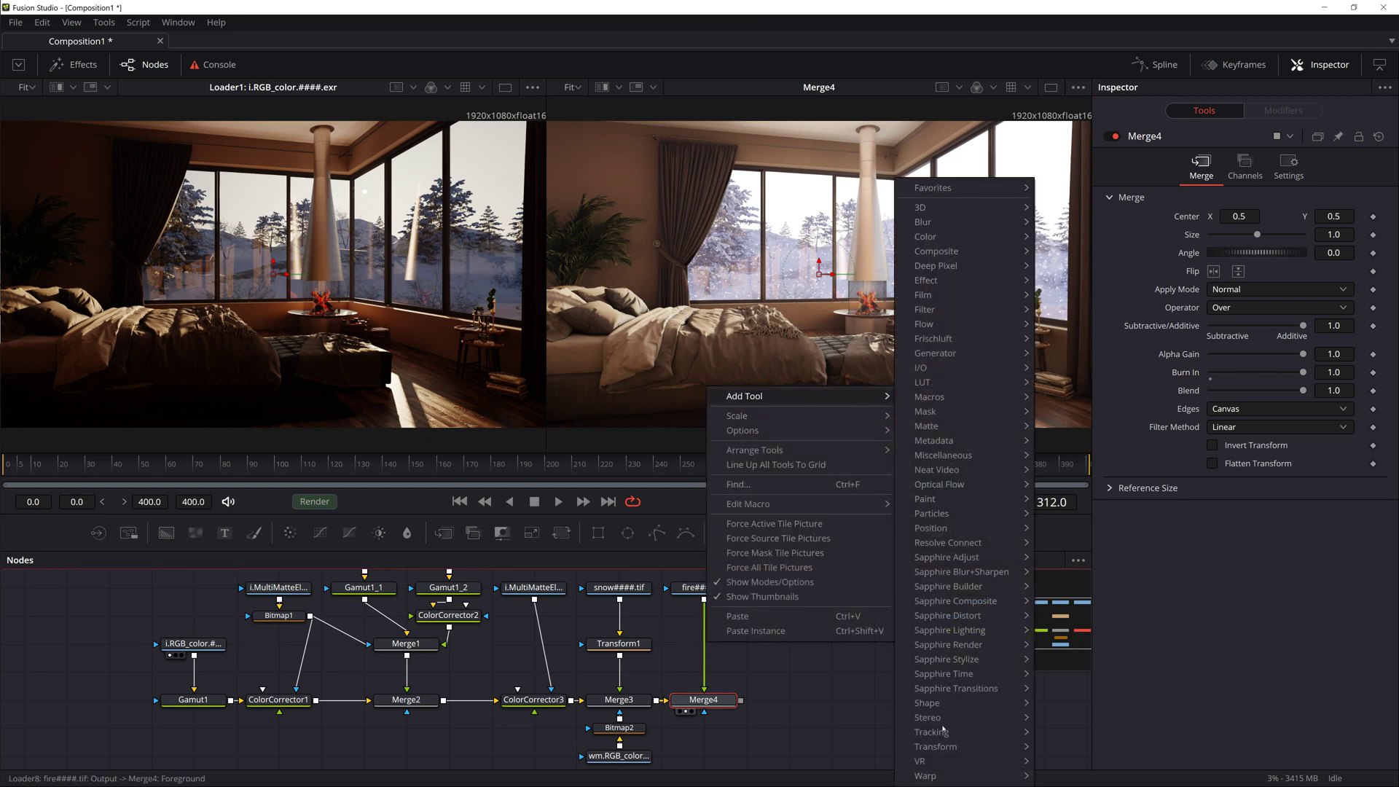
left_click(1078, 776)
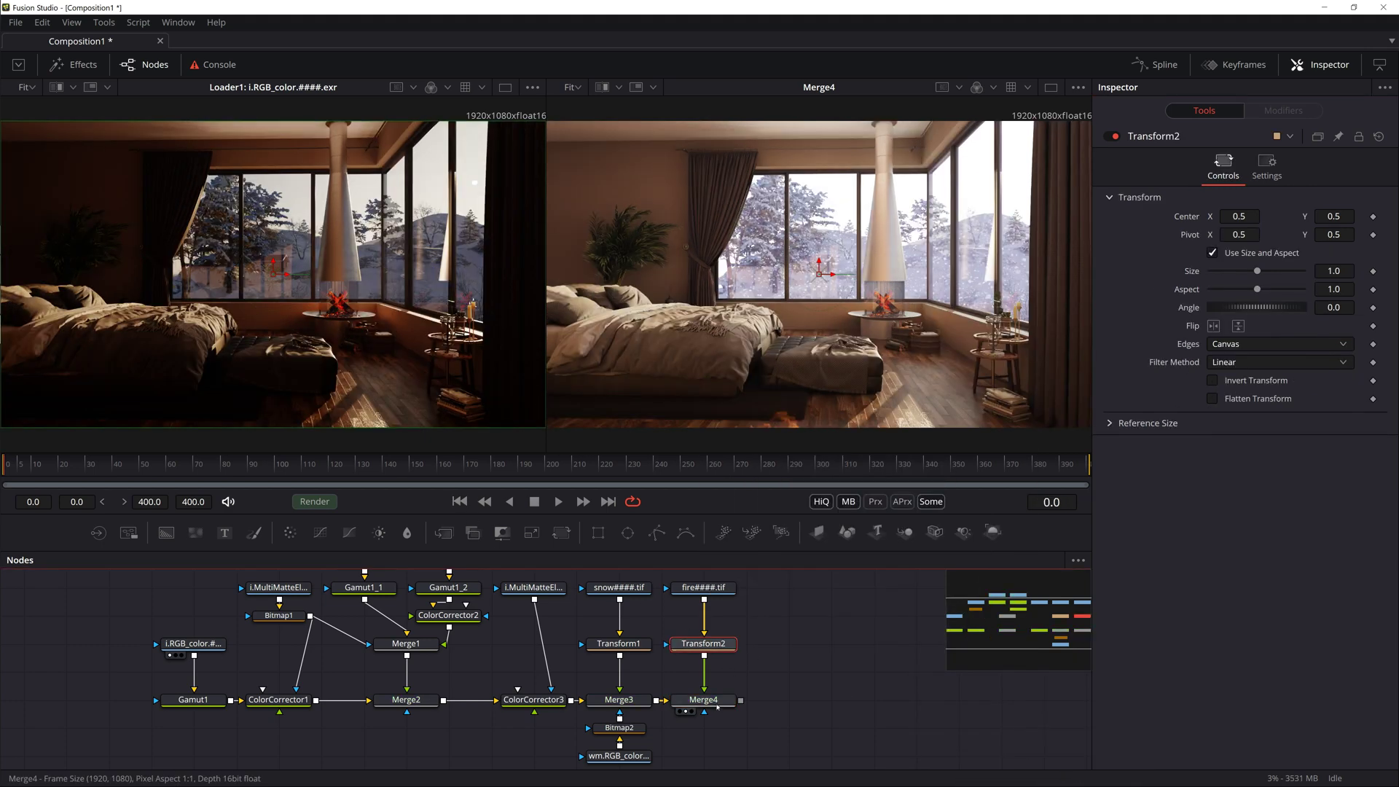
scroll(819, 270, "down", 3)
left_click_drag(785, 314, 812, 240)
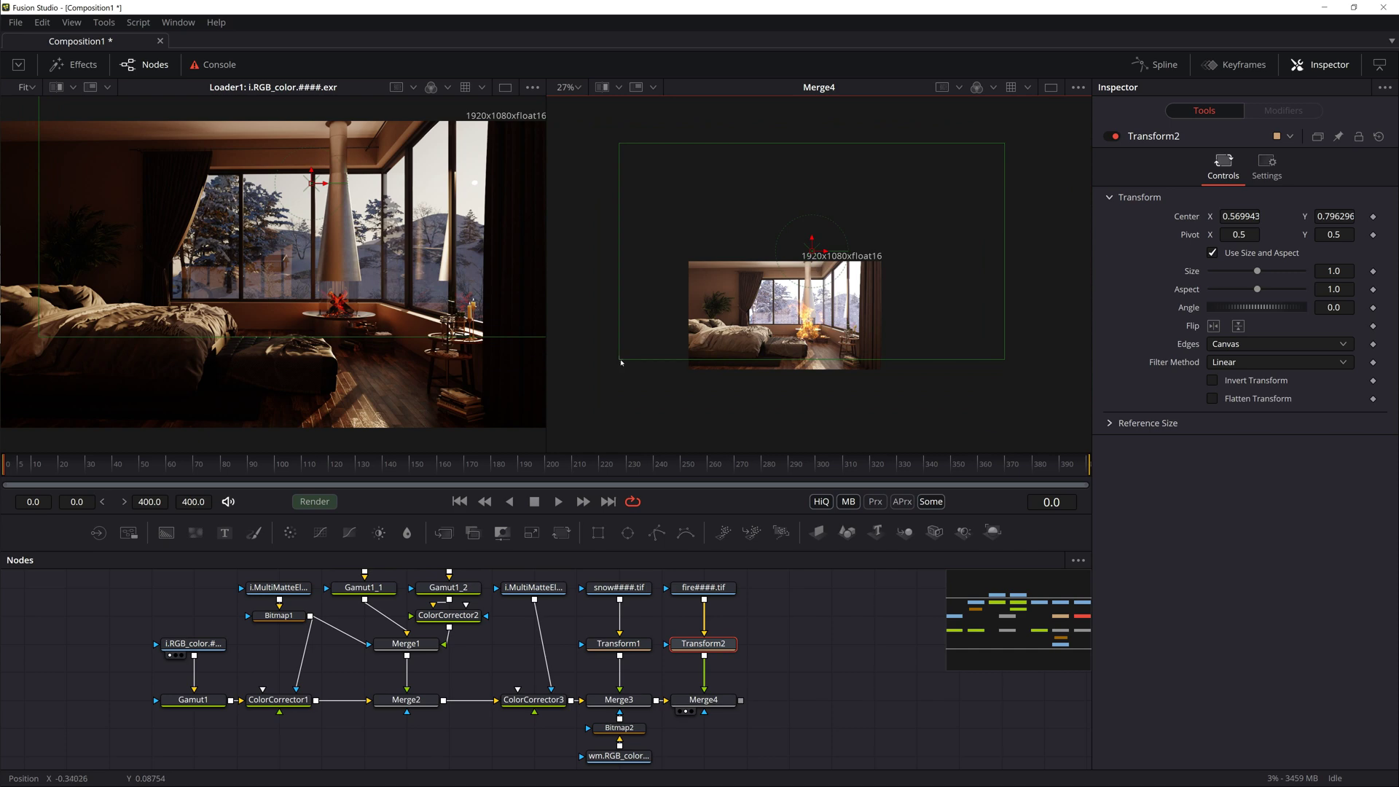
scroll(621, 362, "up", 4)
left_click_drag(866, 321, 900, 306)
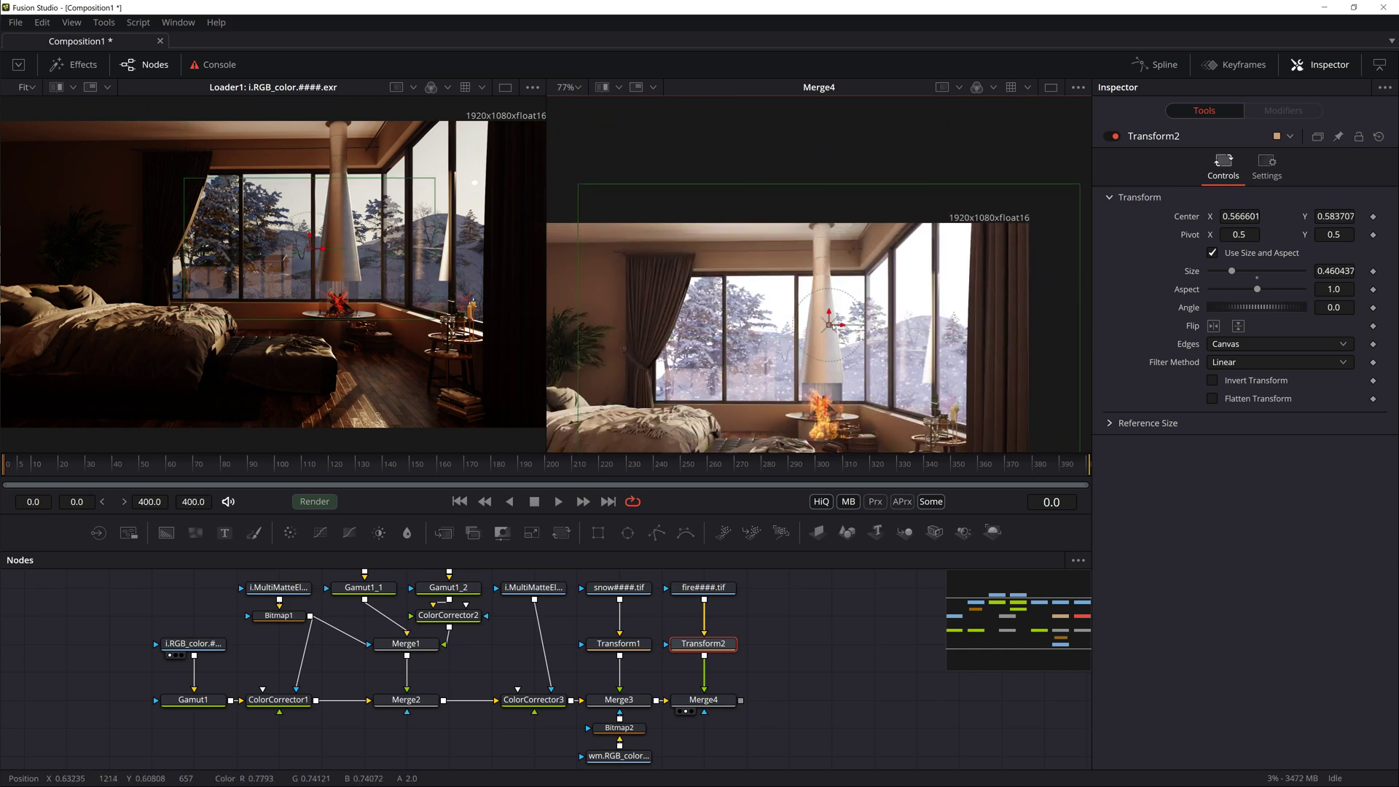
scroll(740, 324, "up", 2)
left_click_drag(802, 306, 740, 323)
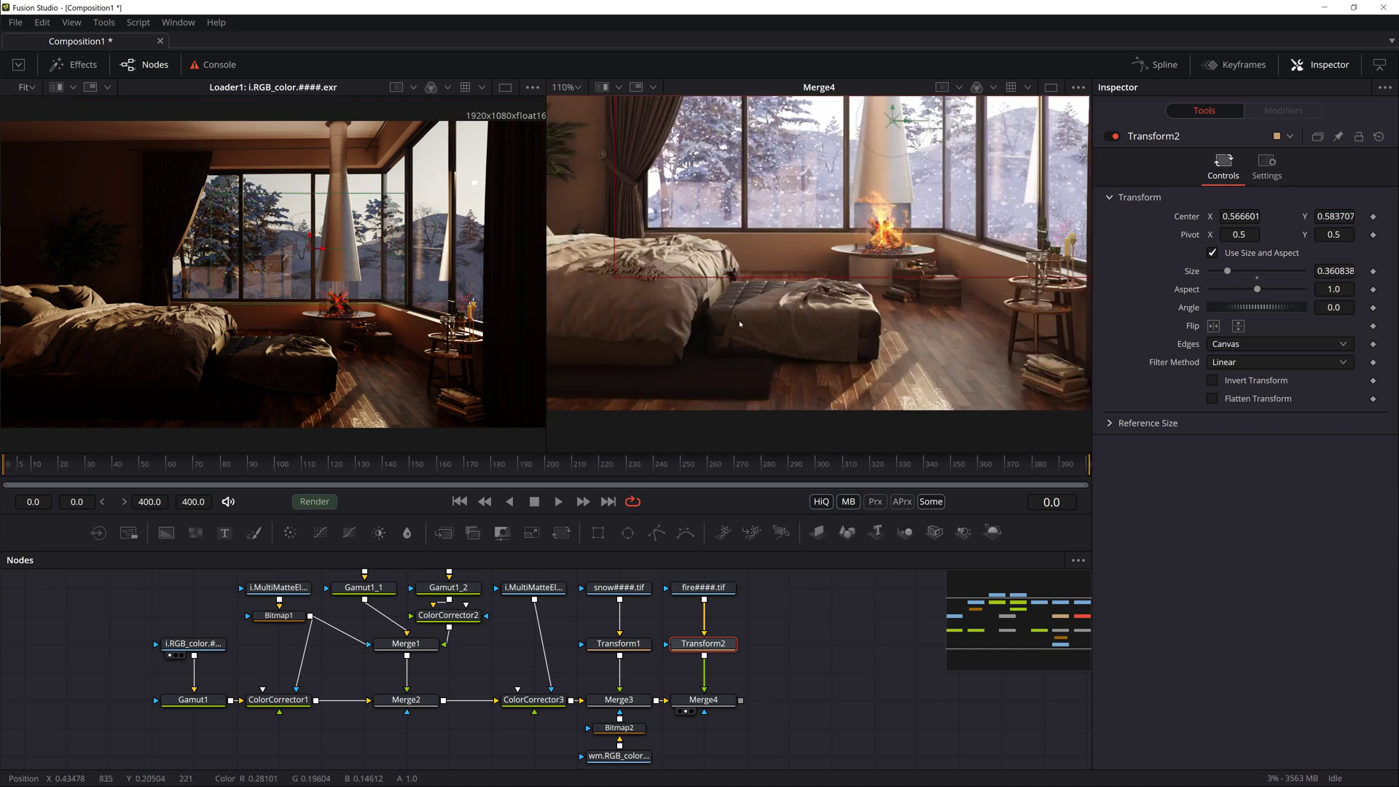
left_click_drag(817, 185, 814, 188)
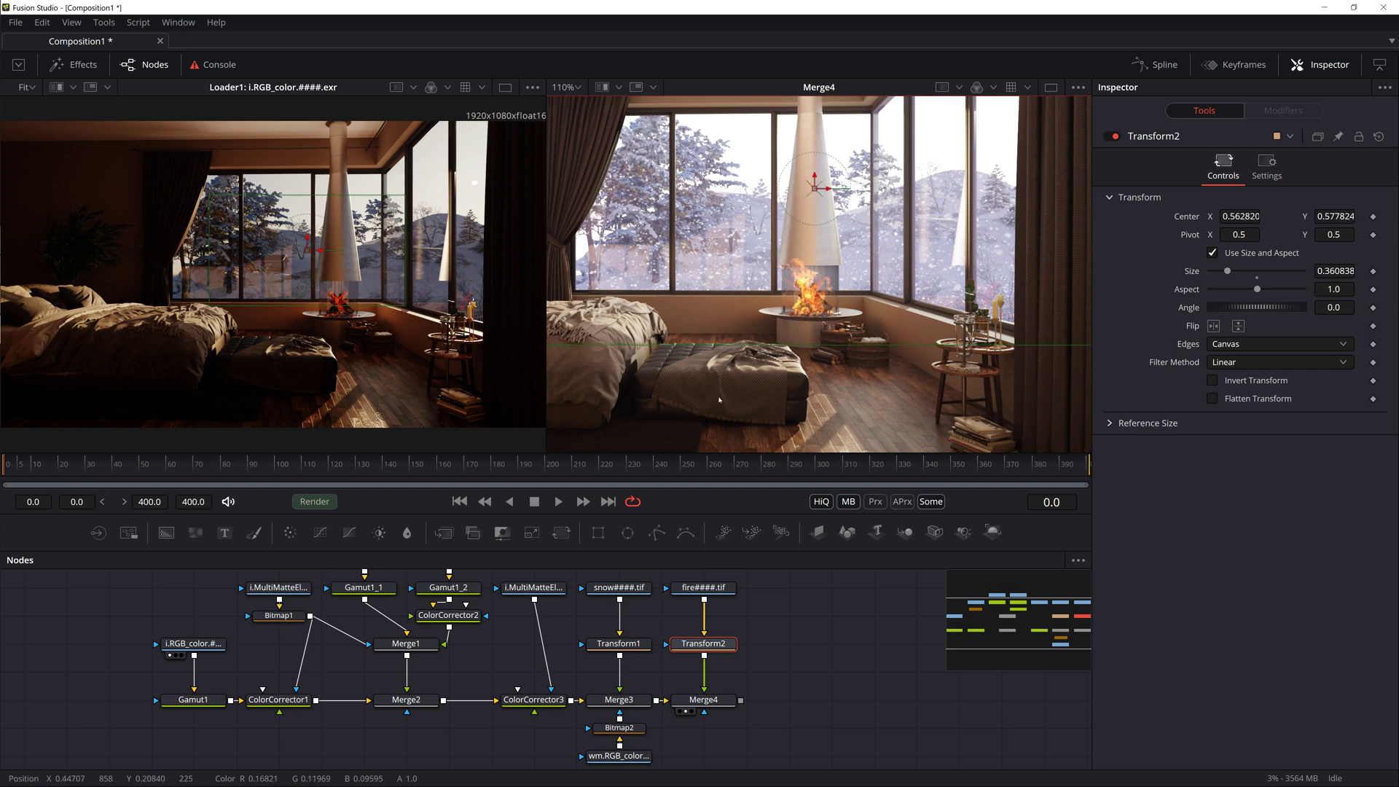
Keyframe the fire's Center, shift it left at the last frame, and load fm.MultiMatte.
left_click(443, 464)
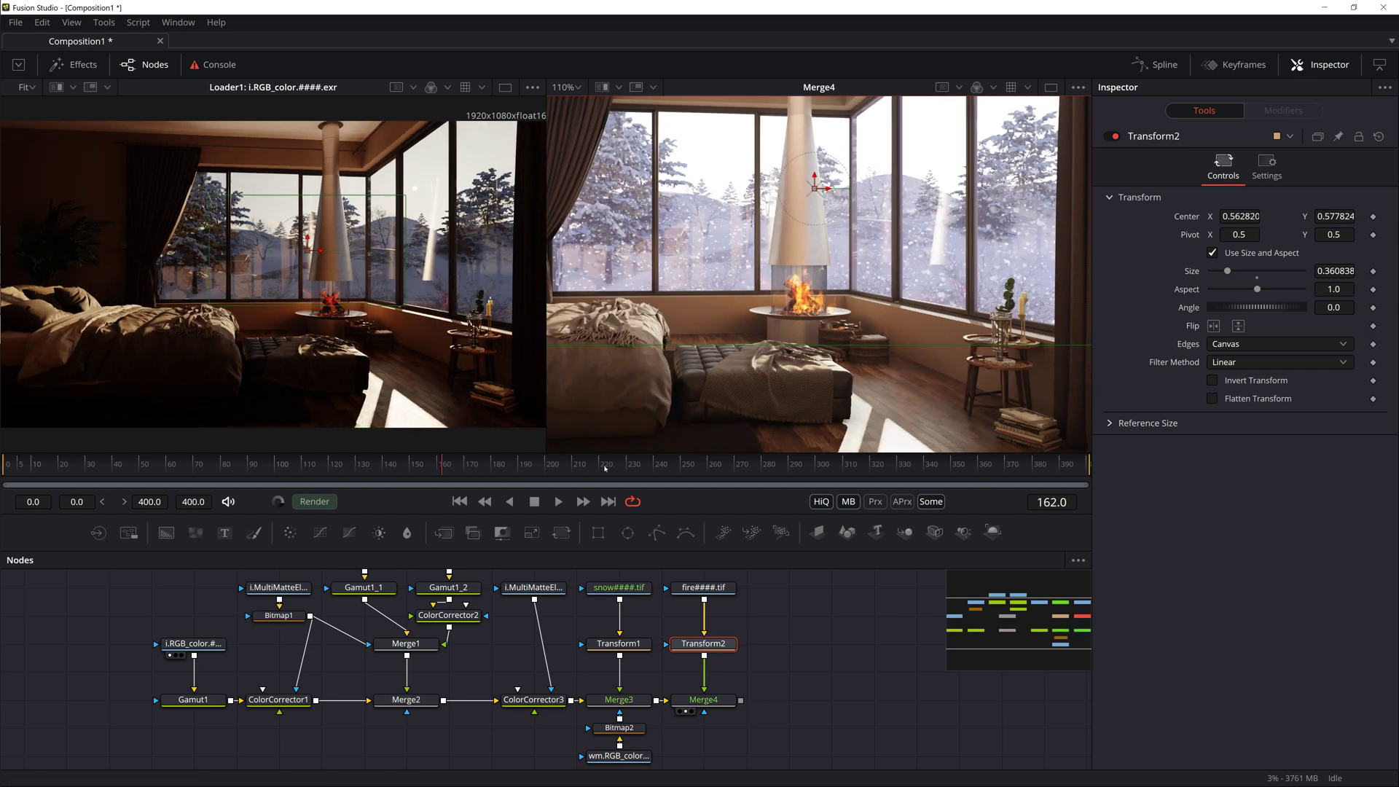
left_click_drag(605, 468, 696, 470)
key("Home")
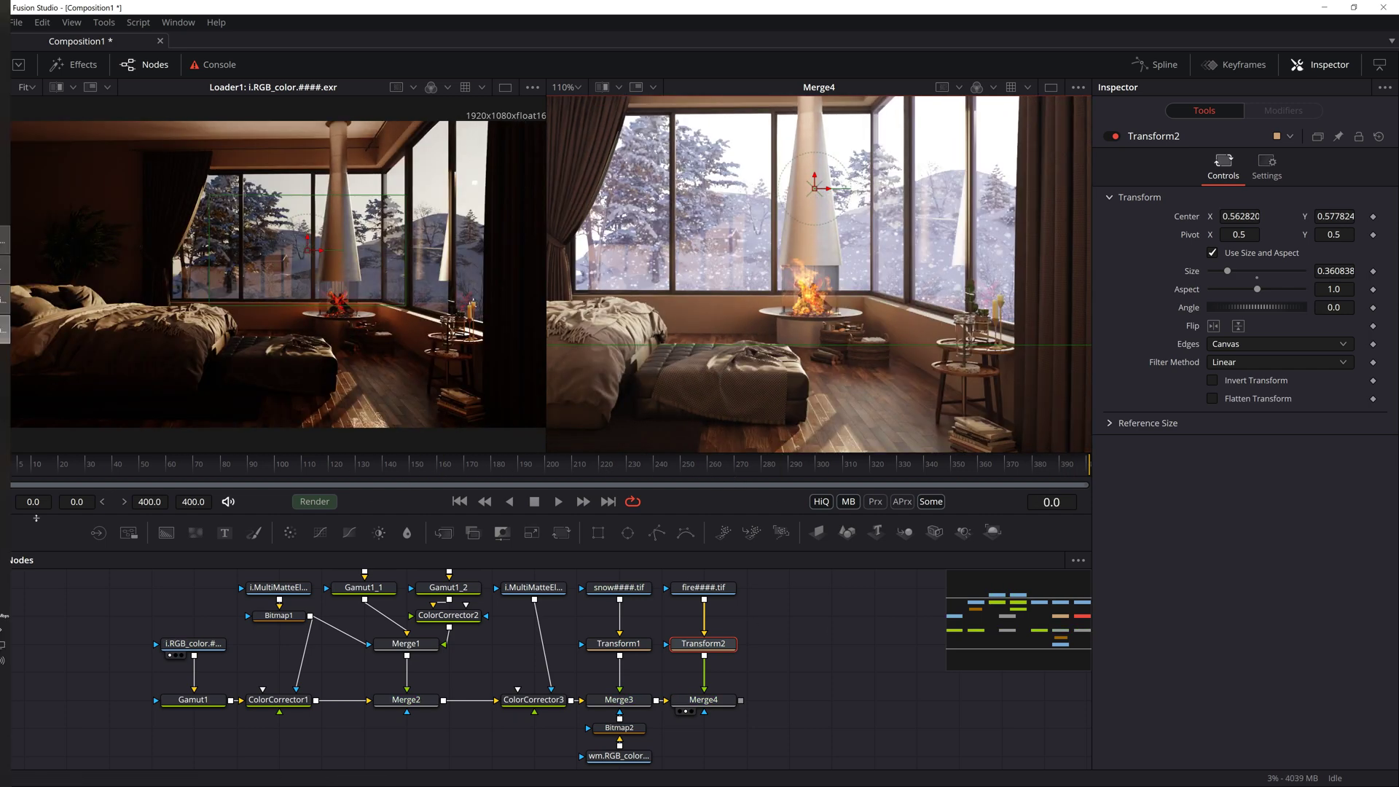
right_click(1187, 216)
left_click(1206, 226)
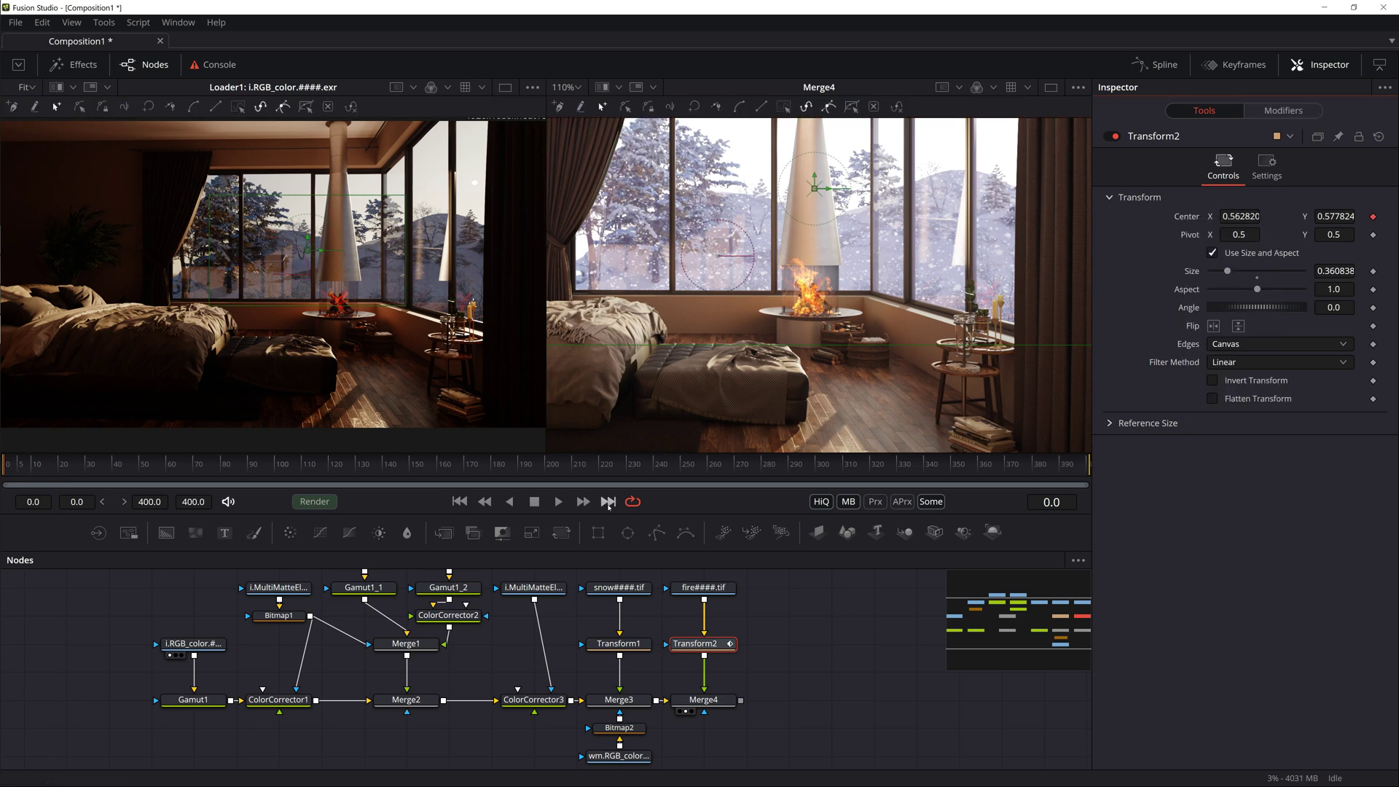
left_click(608, 502)
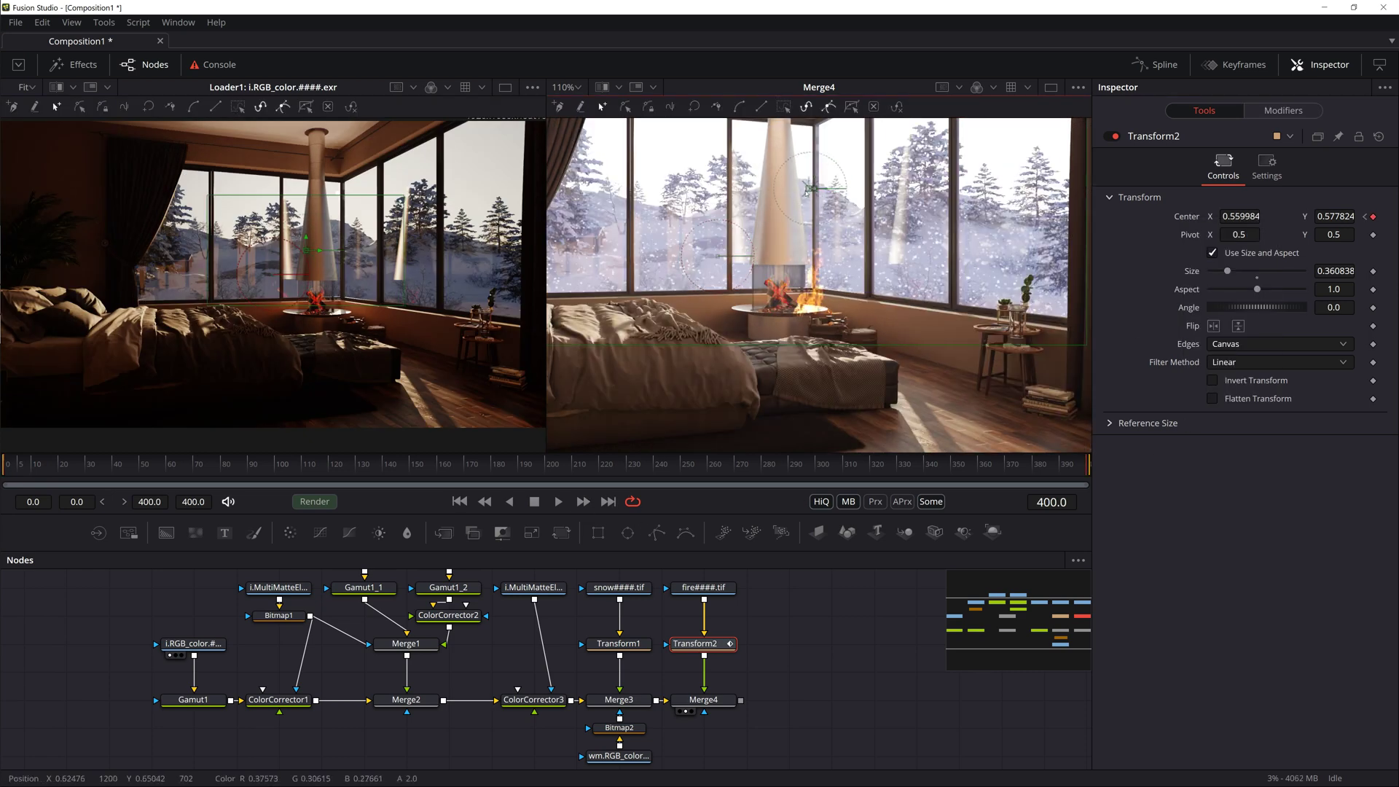
left_click_drag(814, 188, 784, 184)
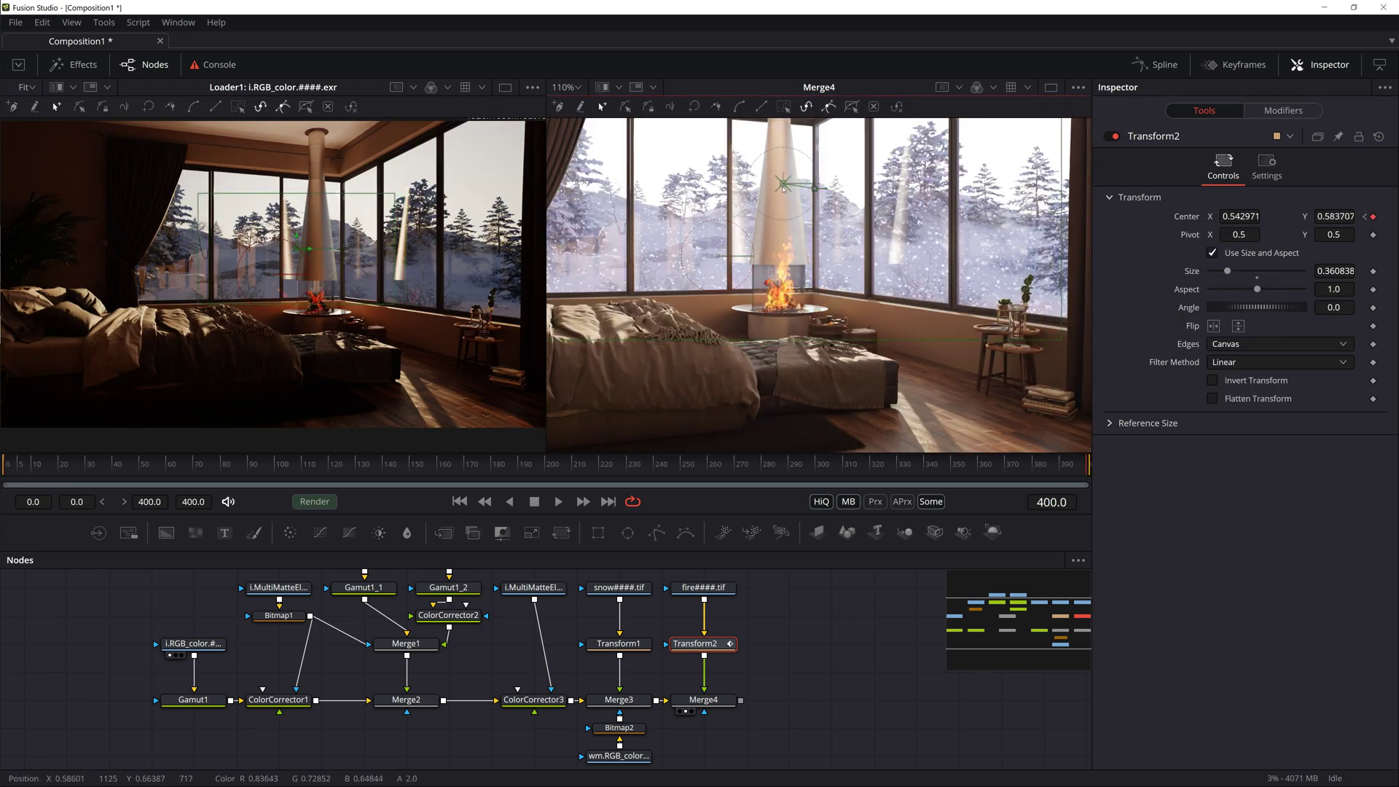
left_click(437, 464)
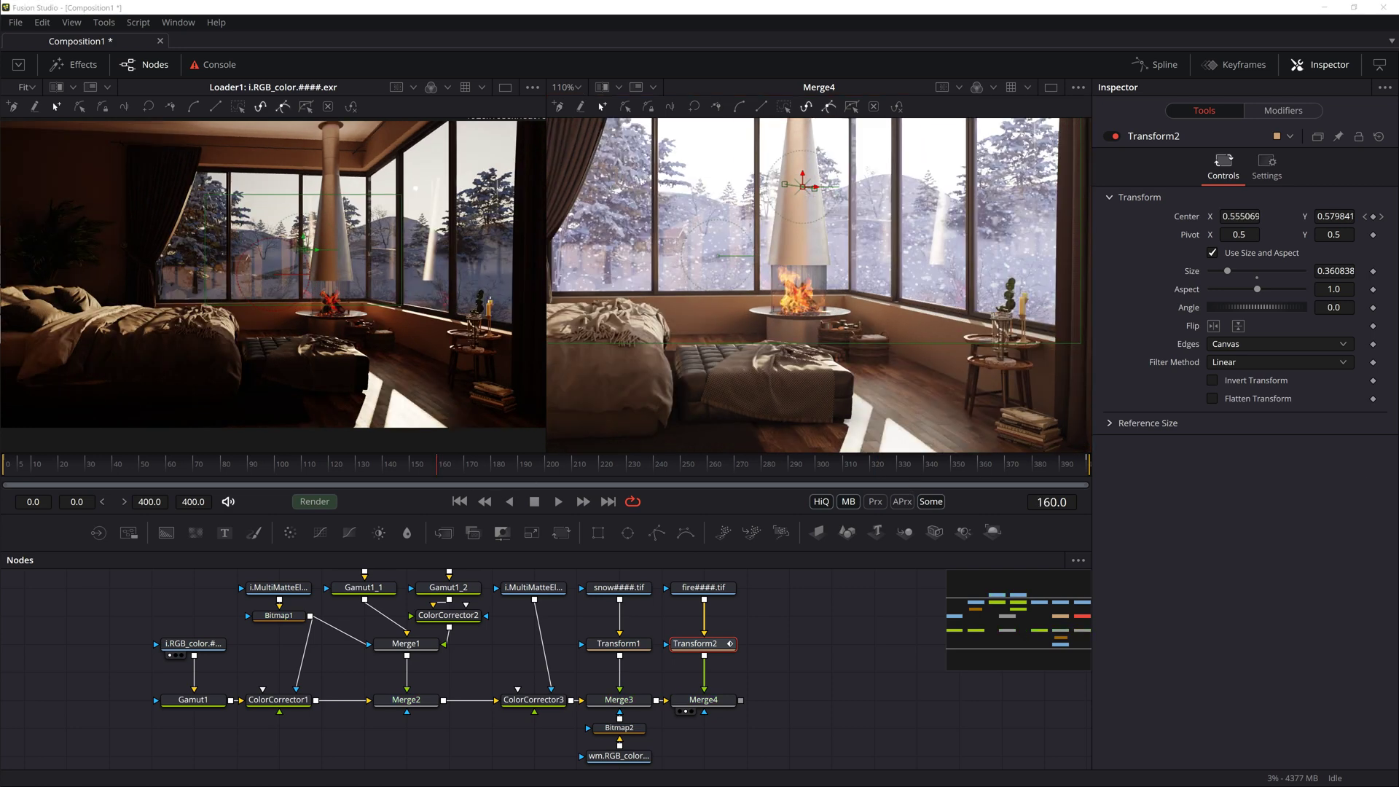
left_click(302, 464)
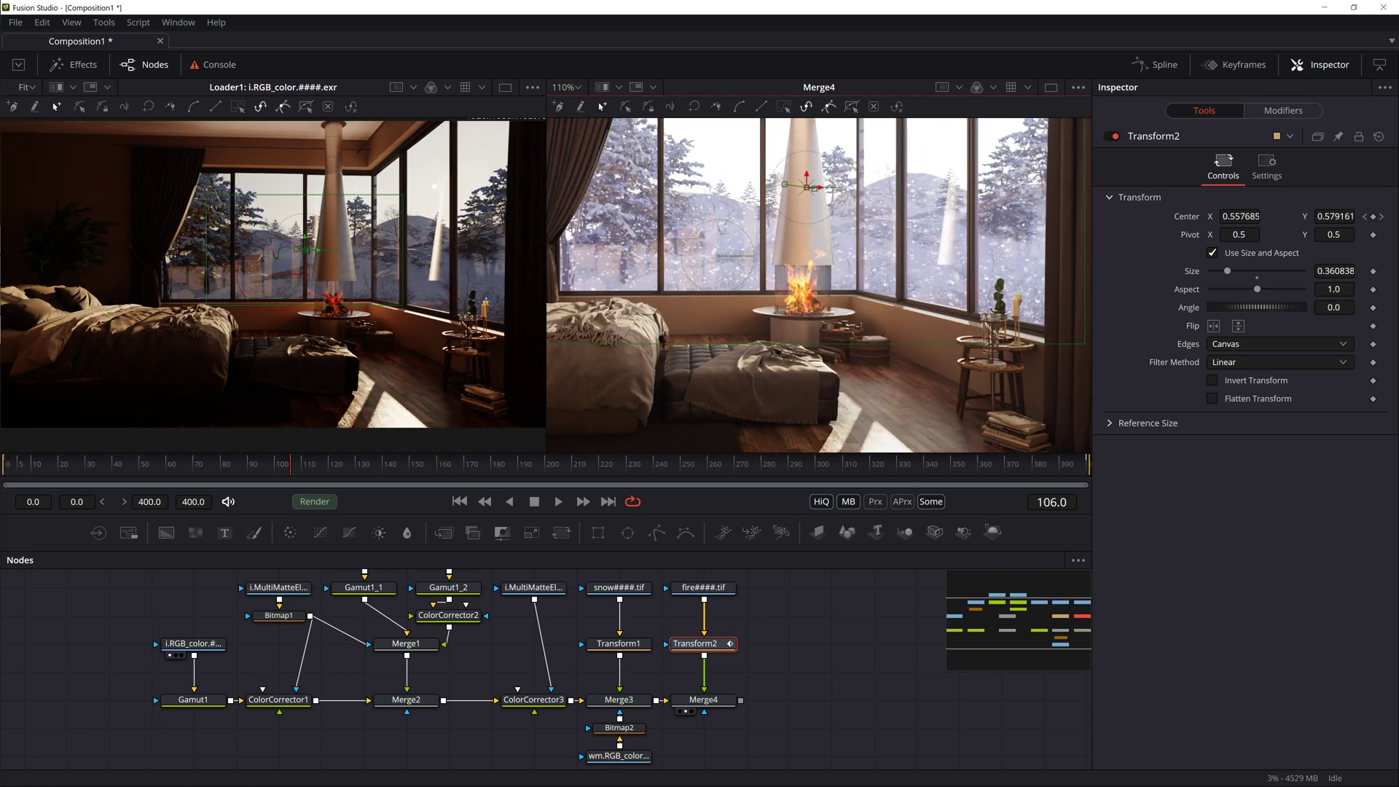
key("ctrl+v")
Use the fm.MultiMatte element as Merge4's mask, set to the Red channel.
key("1")
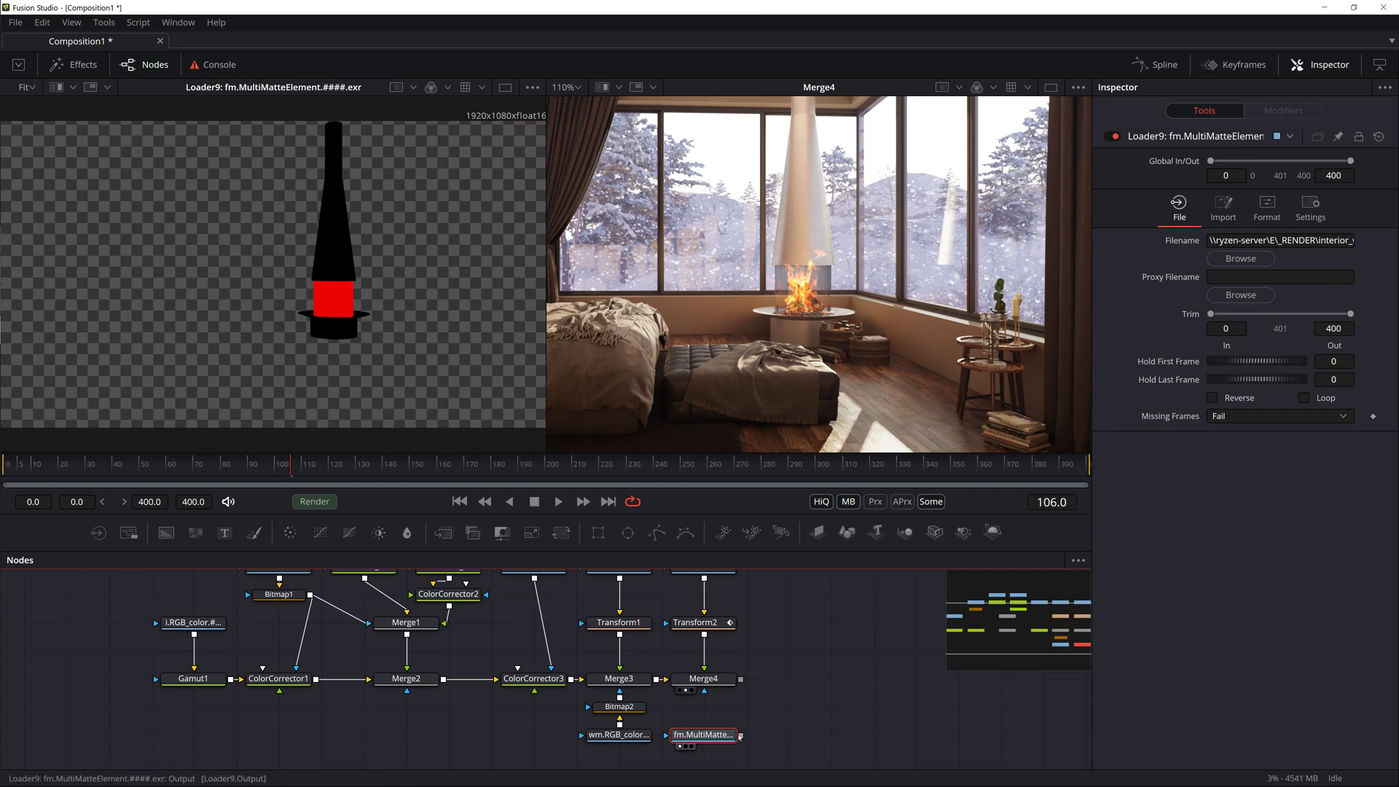
left_click_drag(739, 736, 720, 689)
left_click(1289, 169)
left_click(1279, 325)
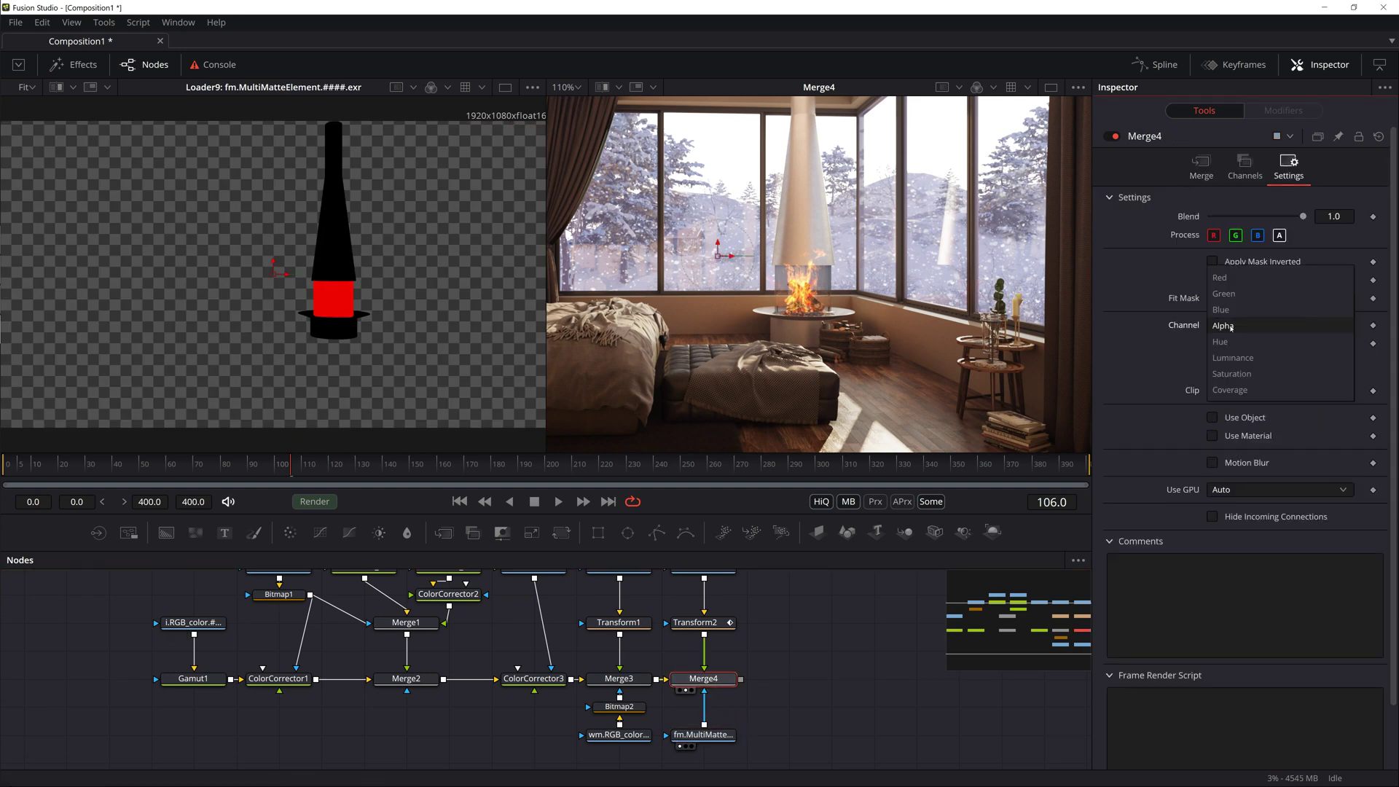
left_click(1239, 293)
scroll(752, 251, "up", 2)
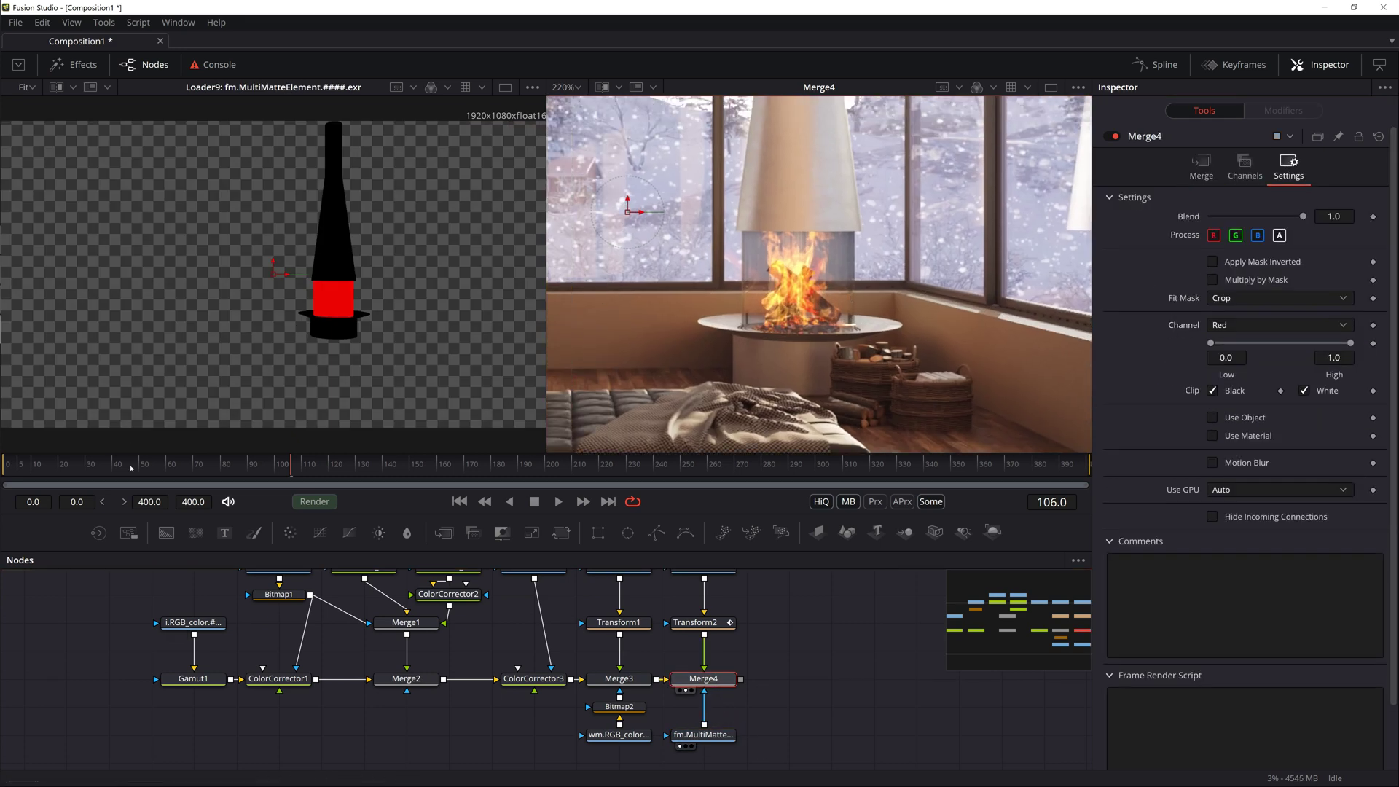
Insert ColorCorrector4 on the fire with Gamma 1.29, reviewing frames 144, 226 and 273.
left_click_drag(290, 533, 671, 632)
left_click_drag(1257, 556, 1265, 558)
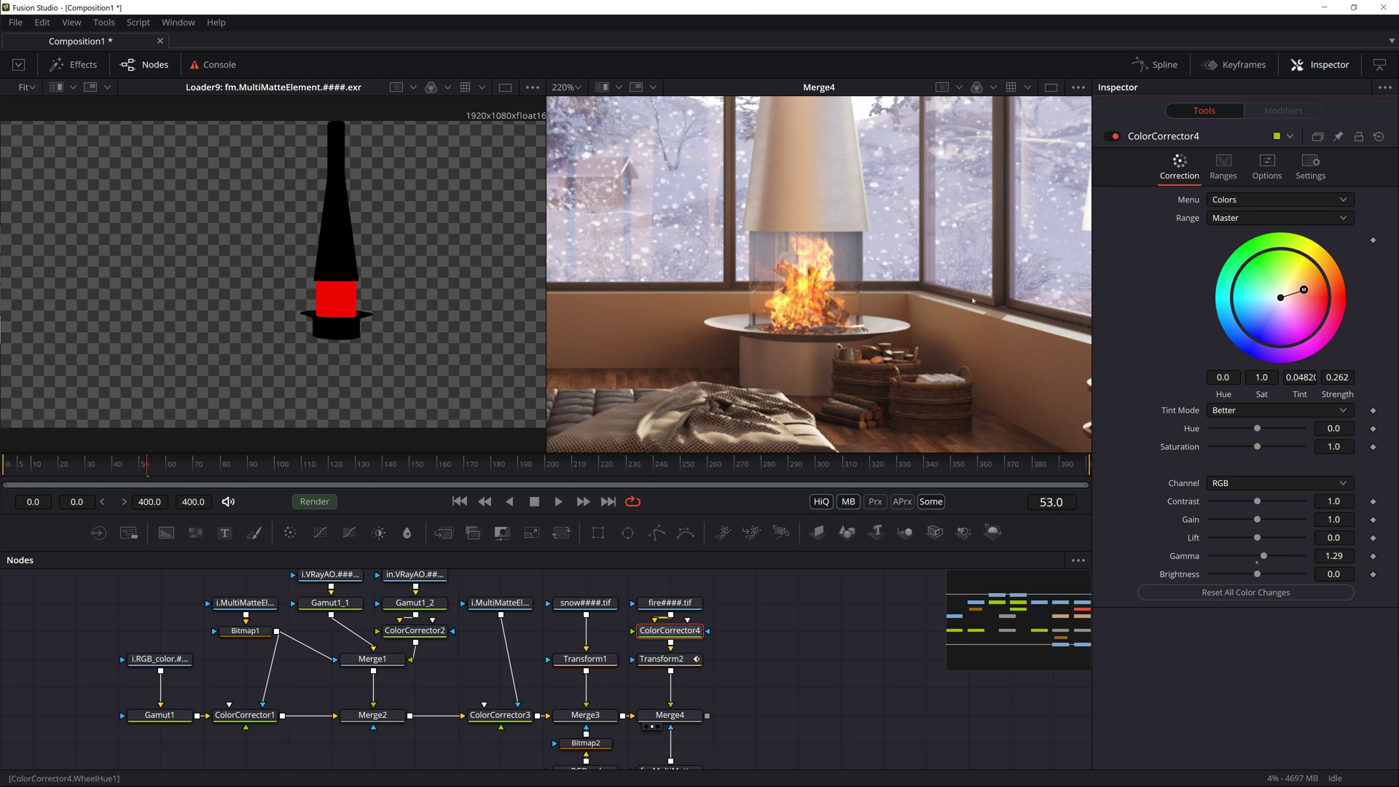
scroll(973, 300, "down", 3)
left_click(394, 477)
left_click(616, 470)
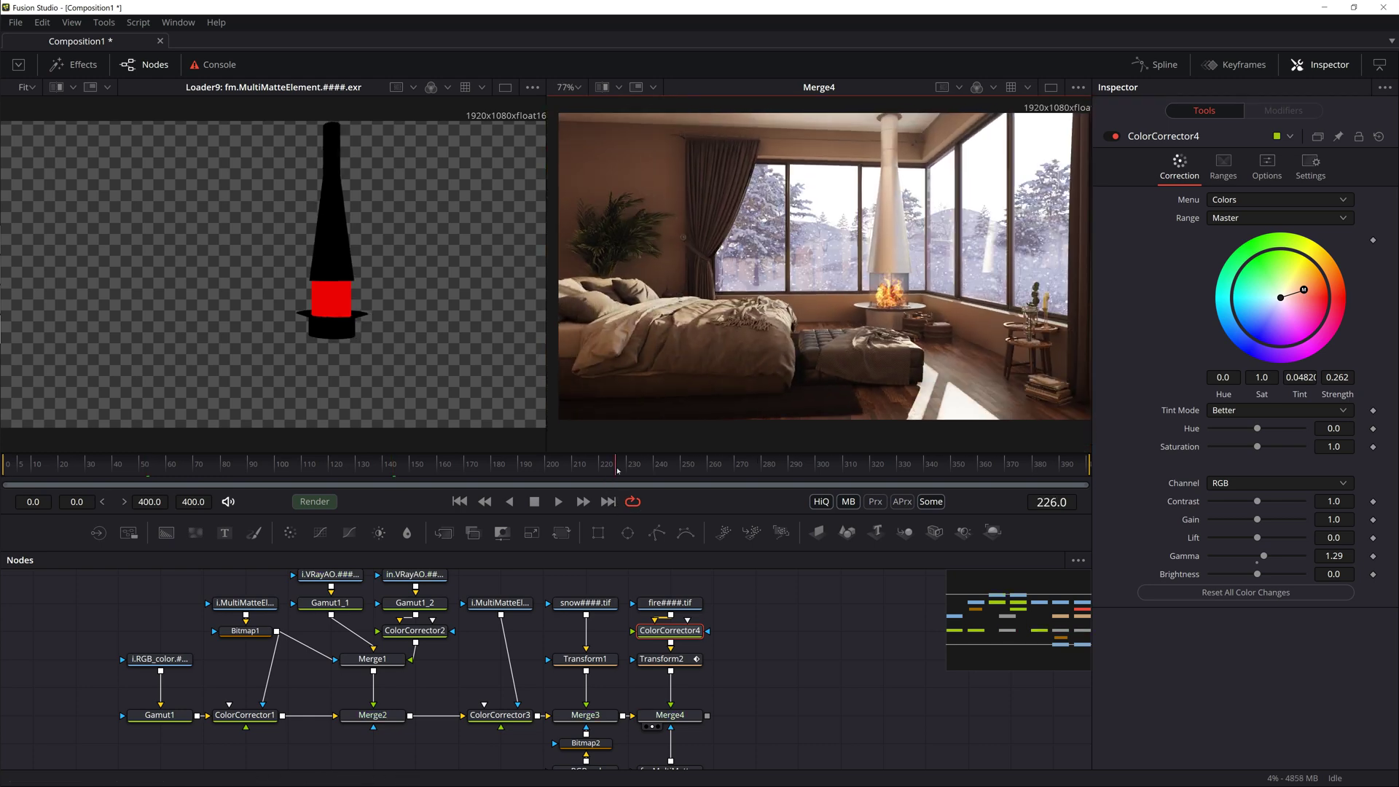
left_click(743, 466)
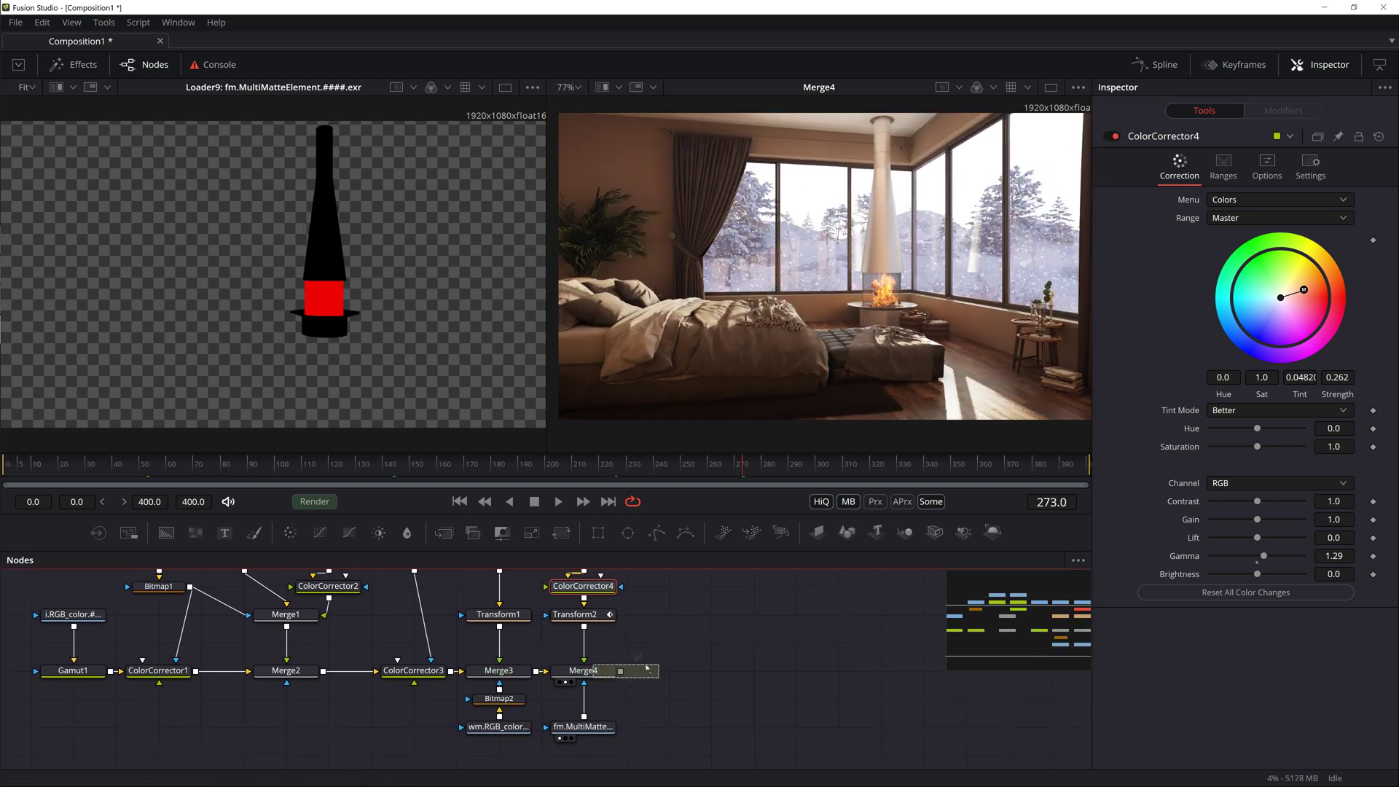
Compare Gamut1 with ColorCurves, uncheck Alpha, and steepen the RGB curve to brighten.
key("2")
key("1")
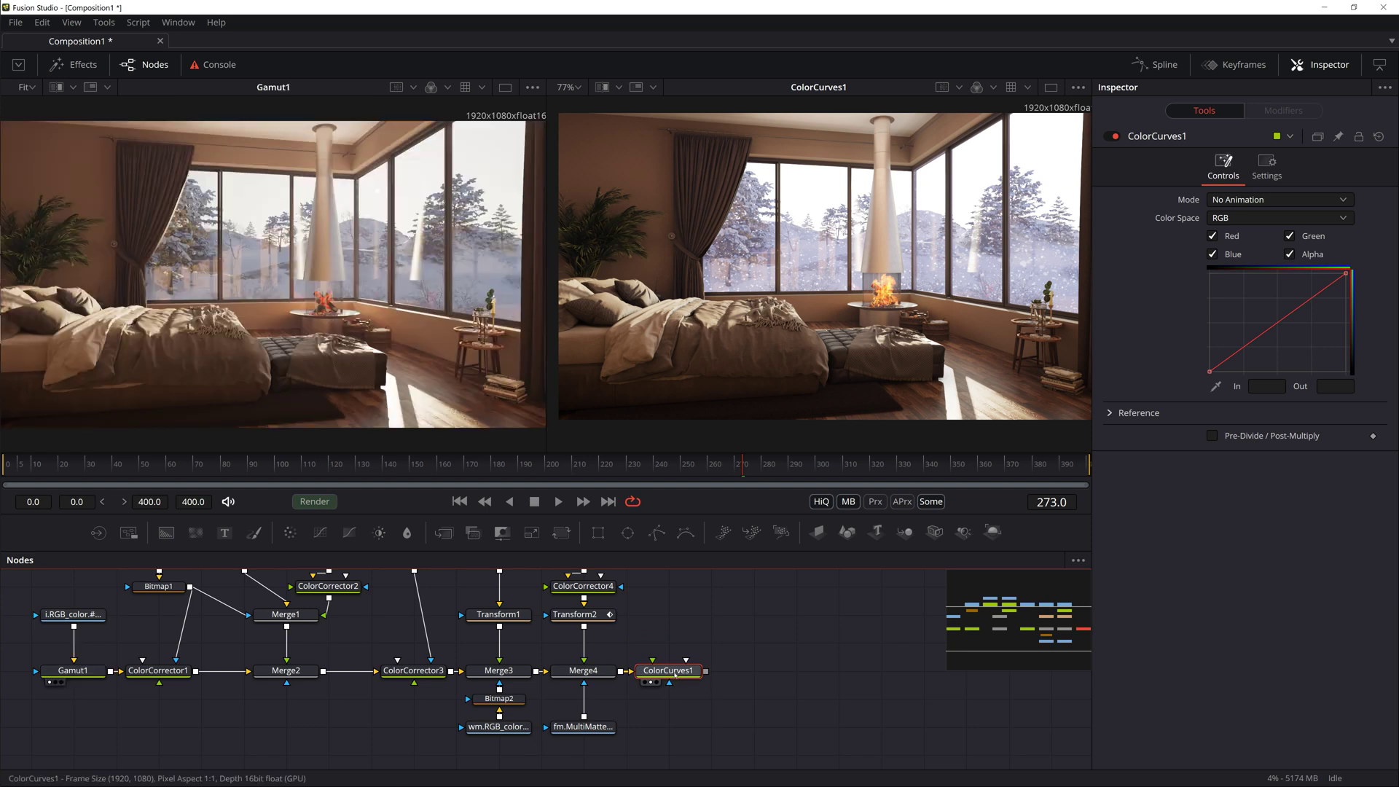
left_click(1288, 254)
left_click_drag(1246, 350, 1249, 347)
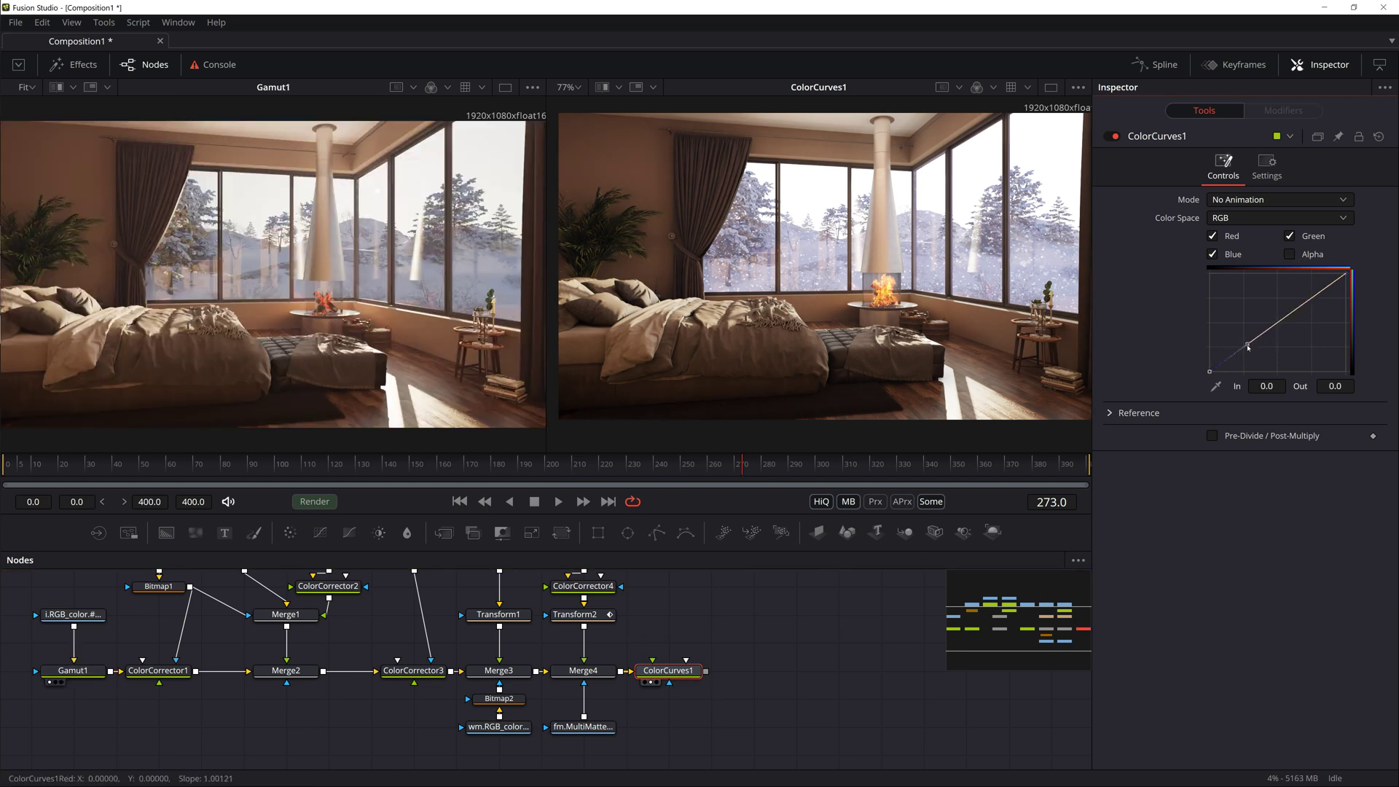
left_click_drag(1302, 310, 1276, 315)
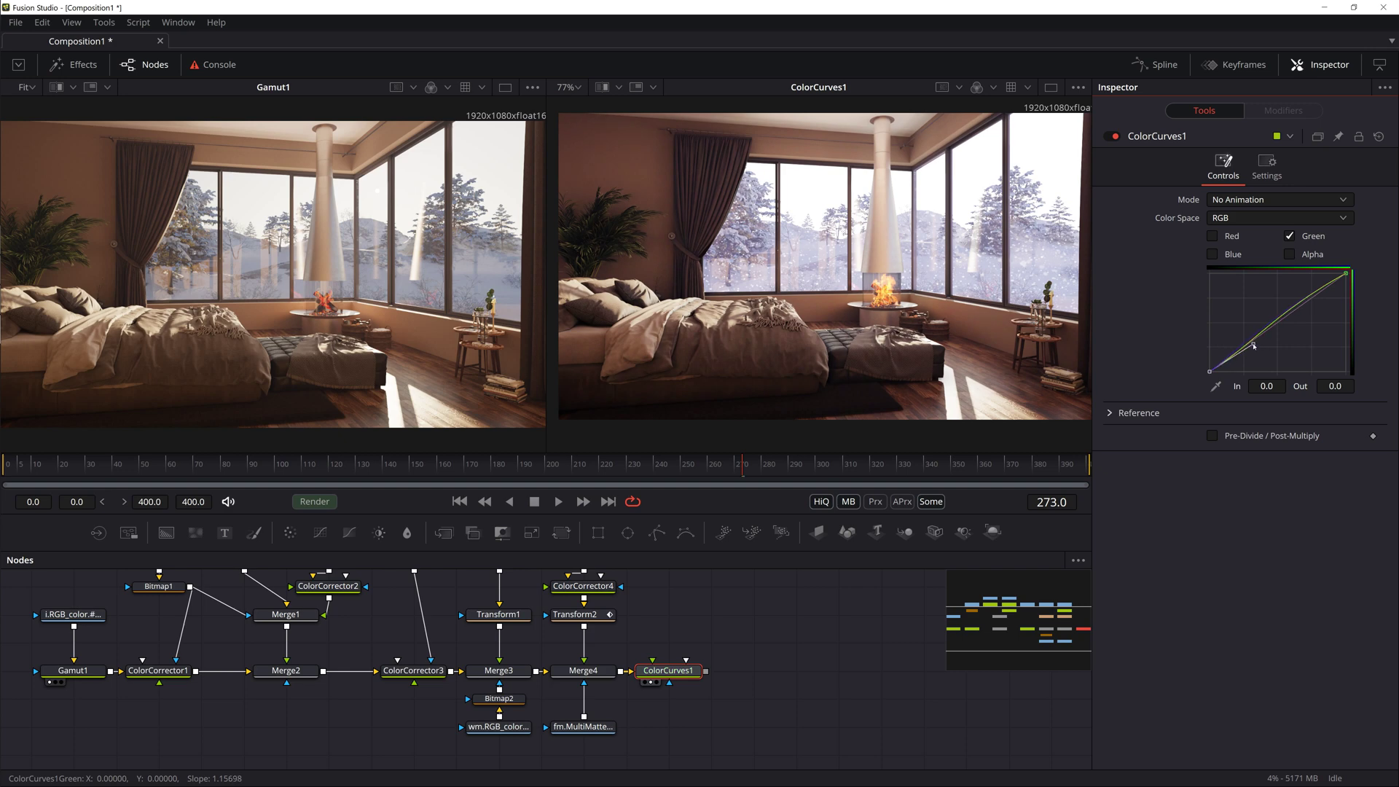
right_click(702, 681)
Add S_LensFlare with the Canon 24-70mm preset and drag its hotspot to the lower left.
mouse_move(801, 437)
mouse_move(981, 632)
left_click(1076, 659)
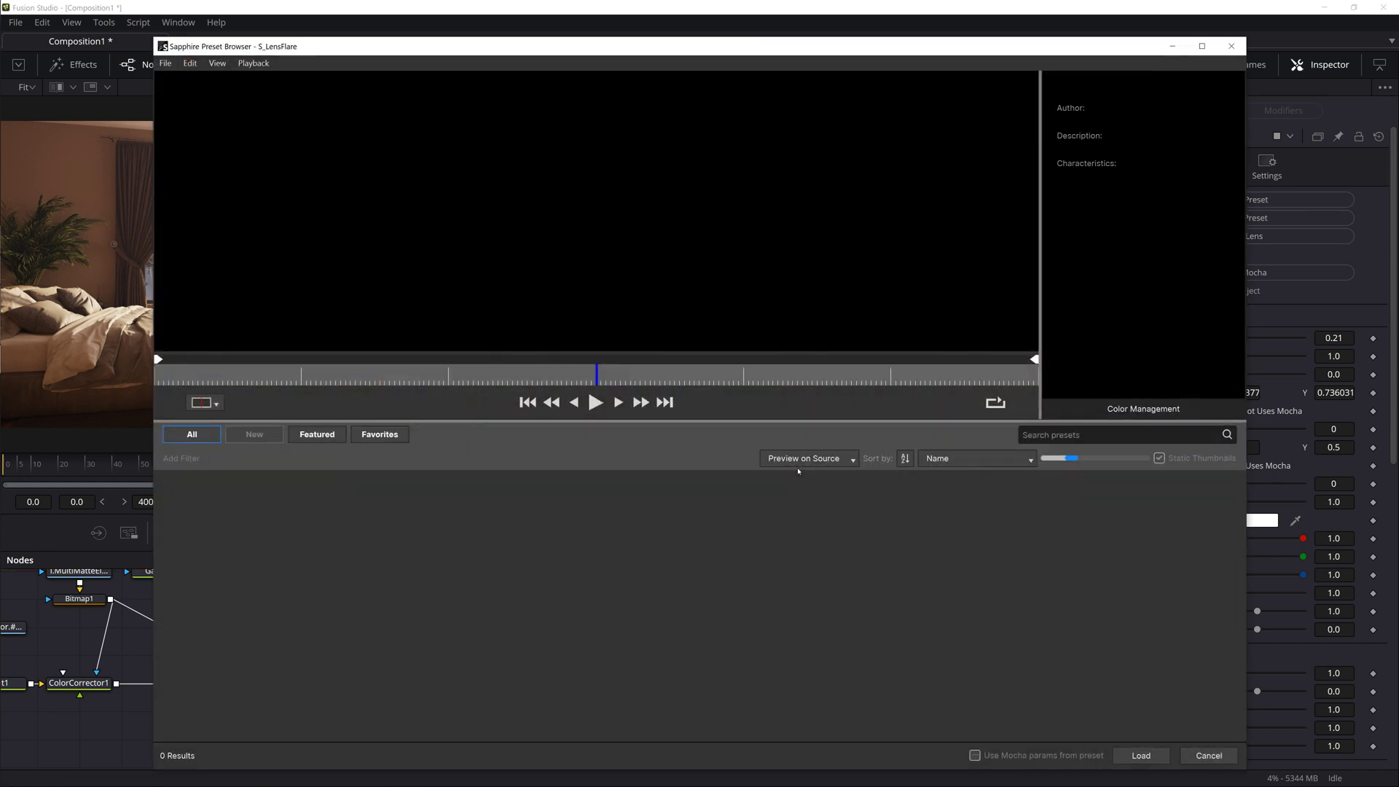
left_click(618, 697)
scroll(618, 698, "down", 1)
scroll(618, 698, "down", 1)
left_click(868, 648)
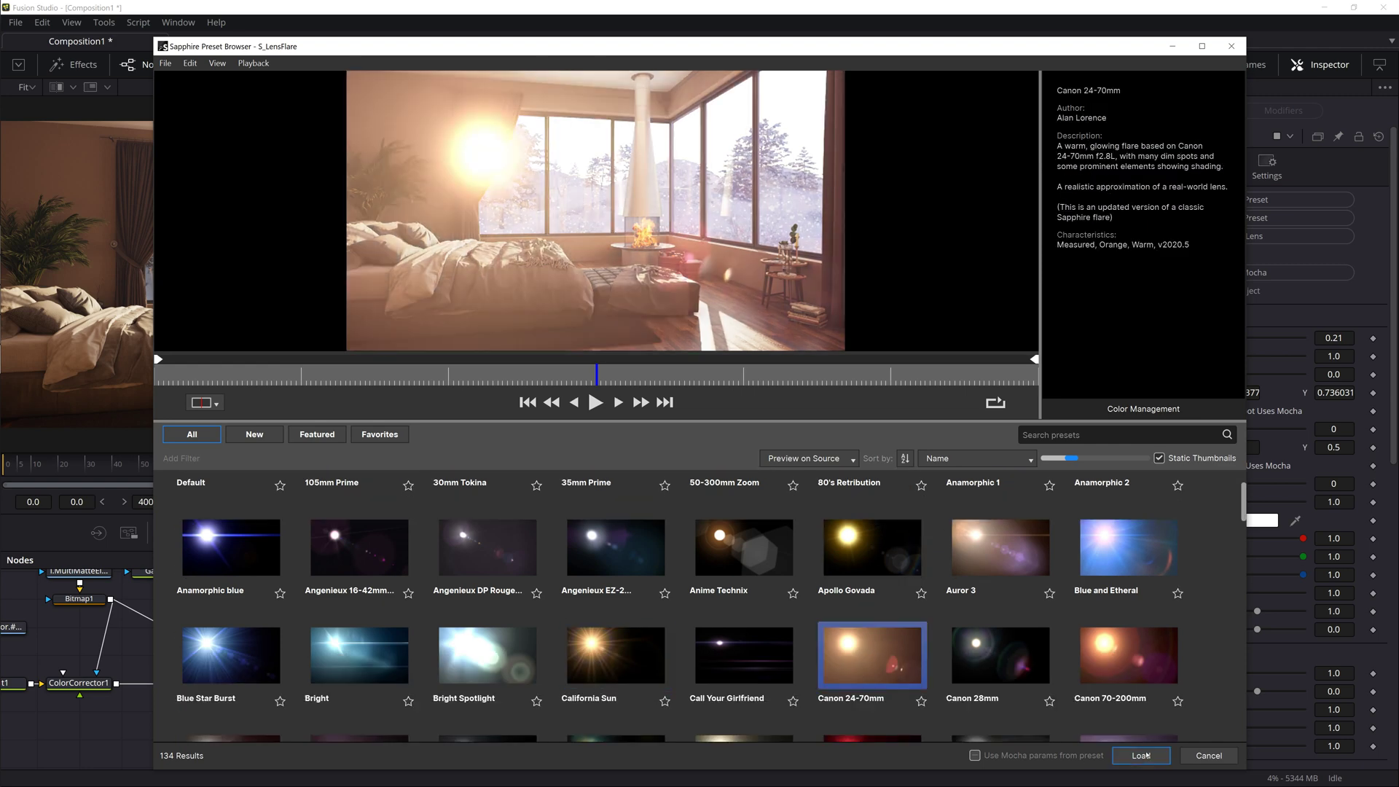
left_click(1147, 756)
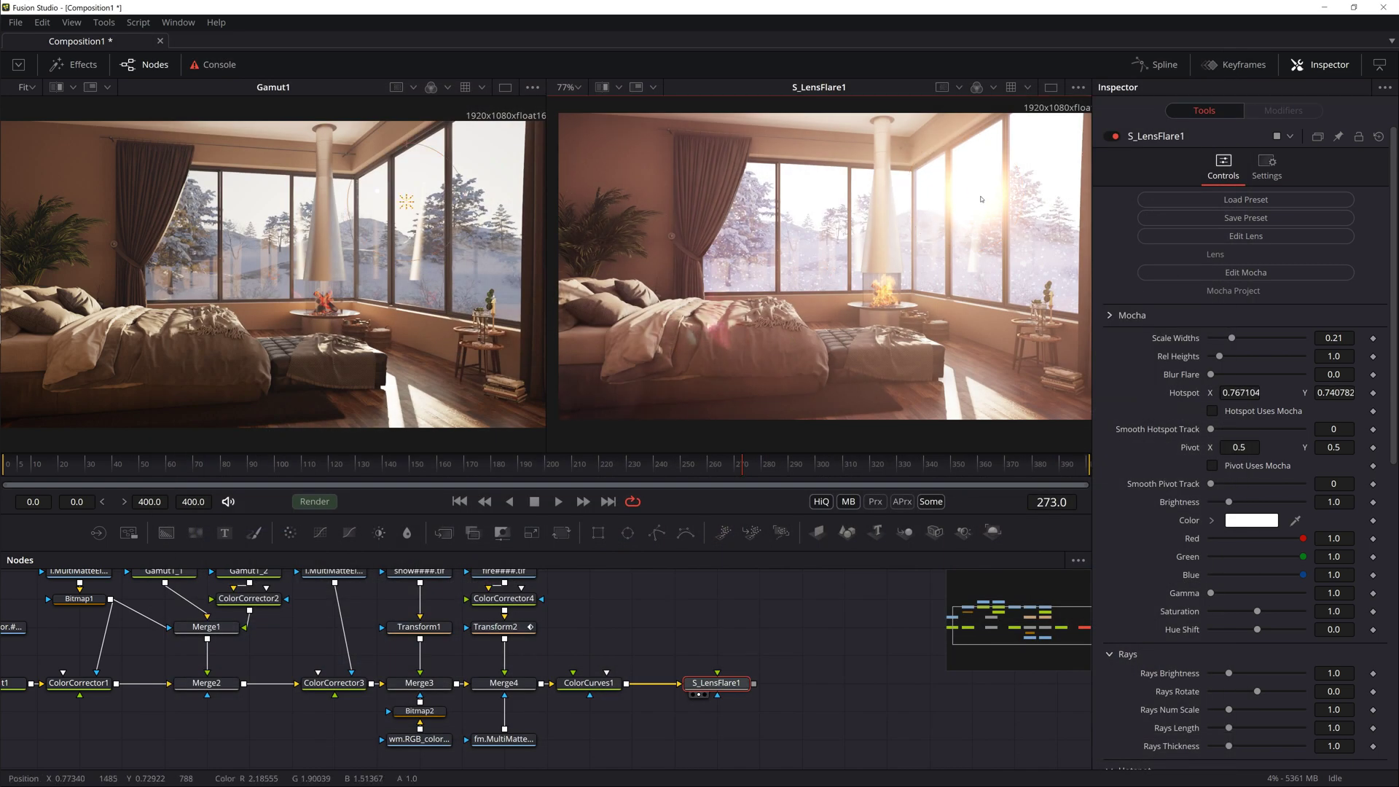
left_click_drag(964, 194, 649, 367)
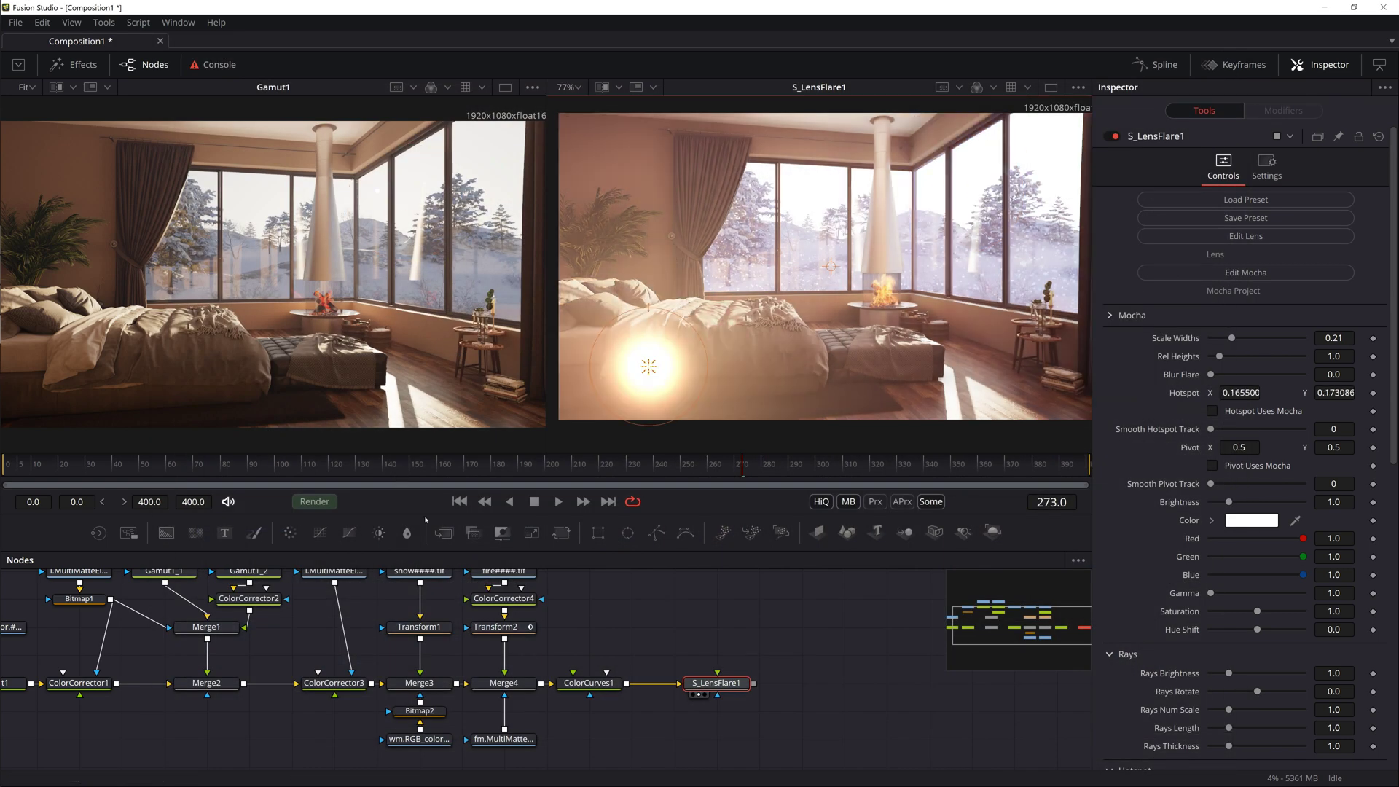
Reposition the flare hotspot and lower Scale Widths to 0.2004 and Brightness to 0.8567.
left_click(460, 502)
left_click_drag(15, 644, 270, 665)
left_click(263, 660)
scroll(328, 277, "up", 5)
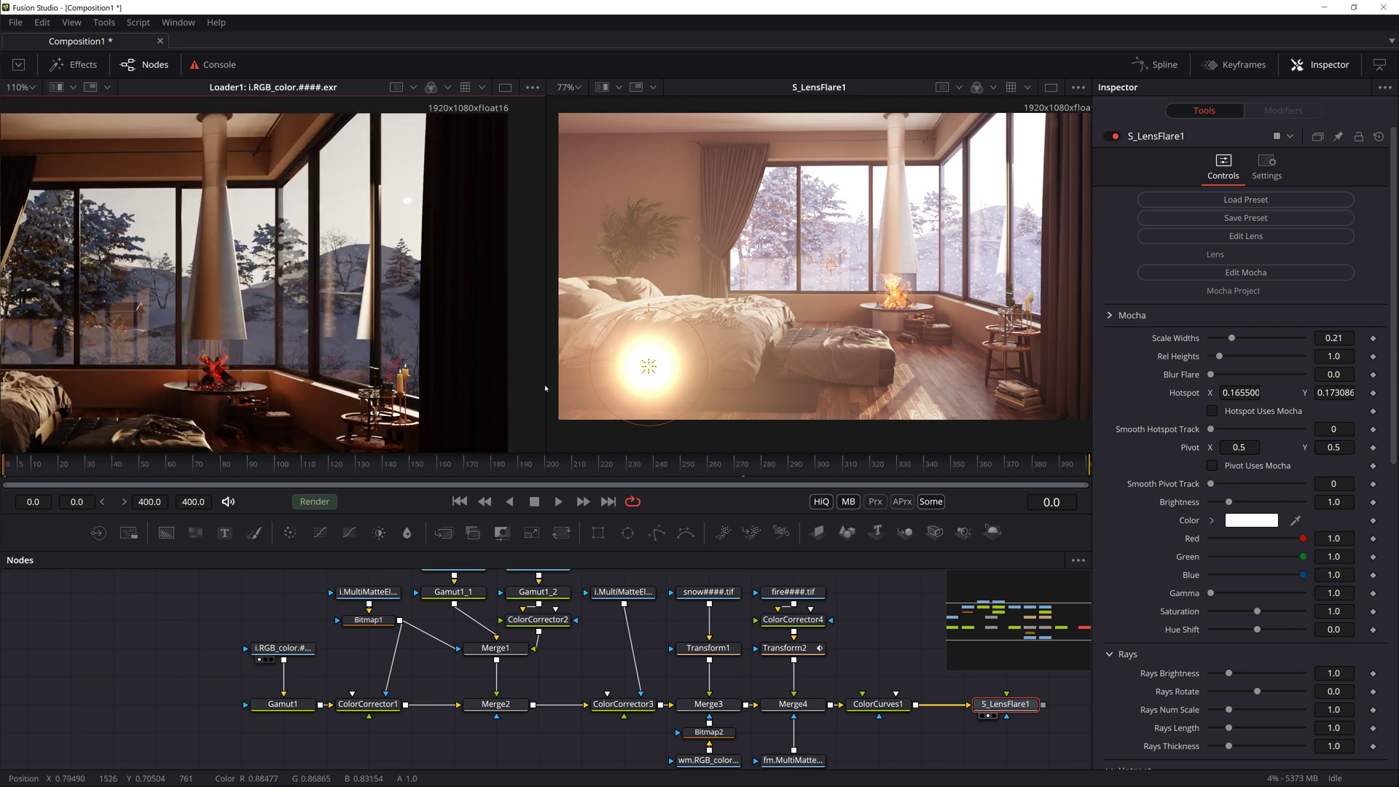
mouse_move(648, 366)
left_mouse_down()
mouse_move(726, 342)
mouse_move(875, 195)
left_mouse_up()
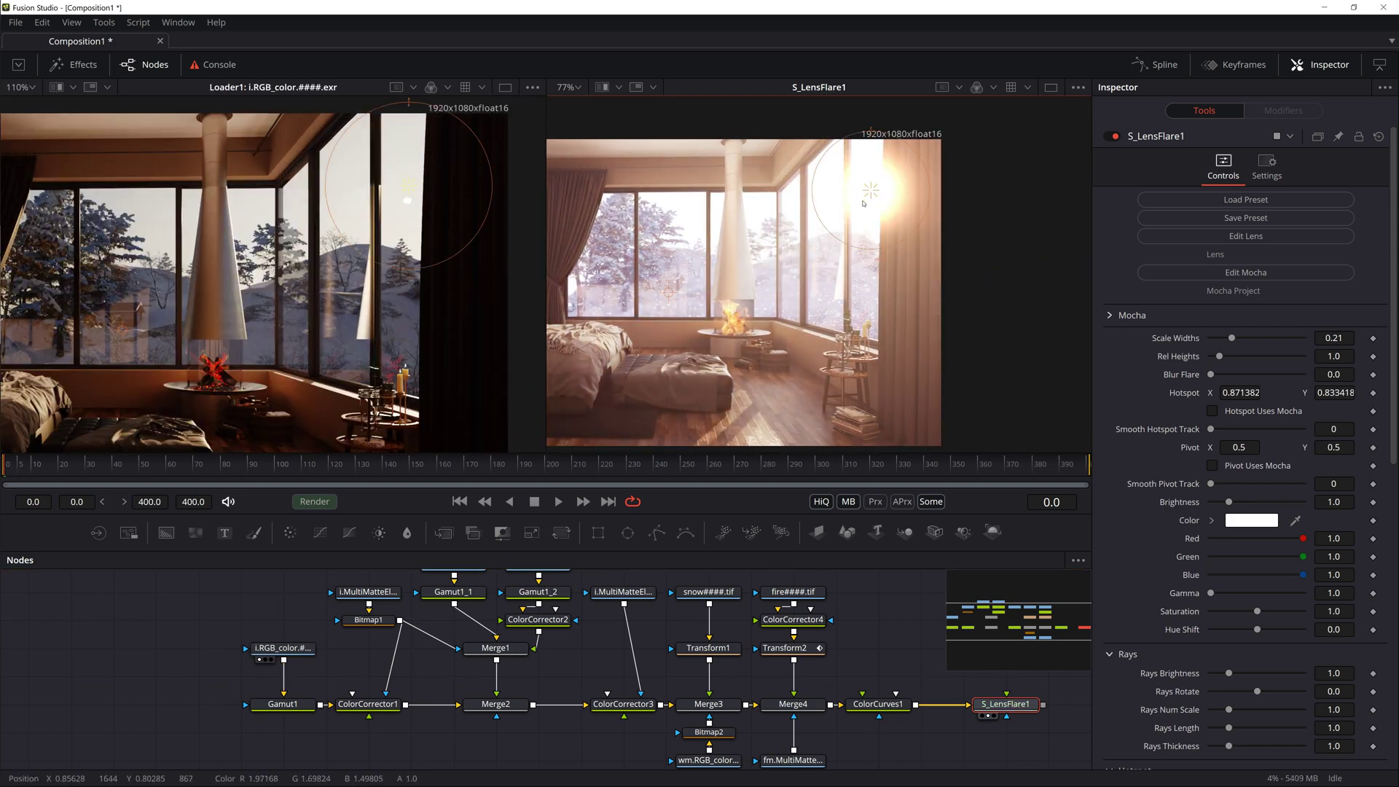
scroll(372, 193, "up", 5)
left_click_drag(481, 215, 477, 252)
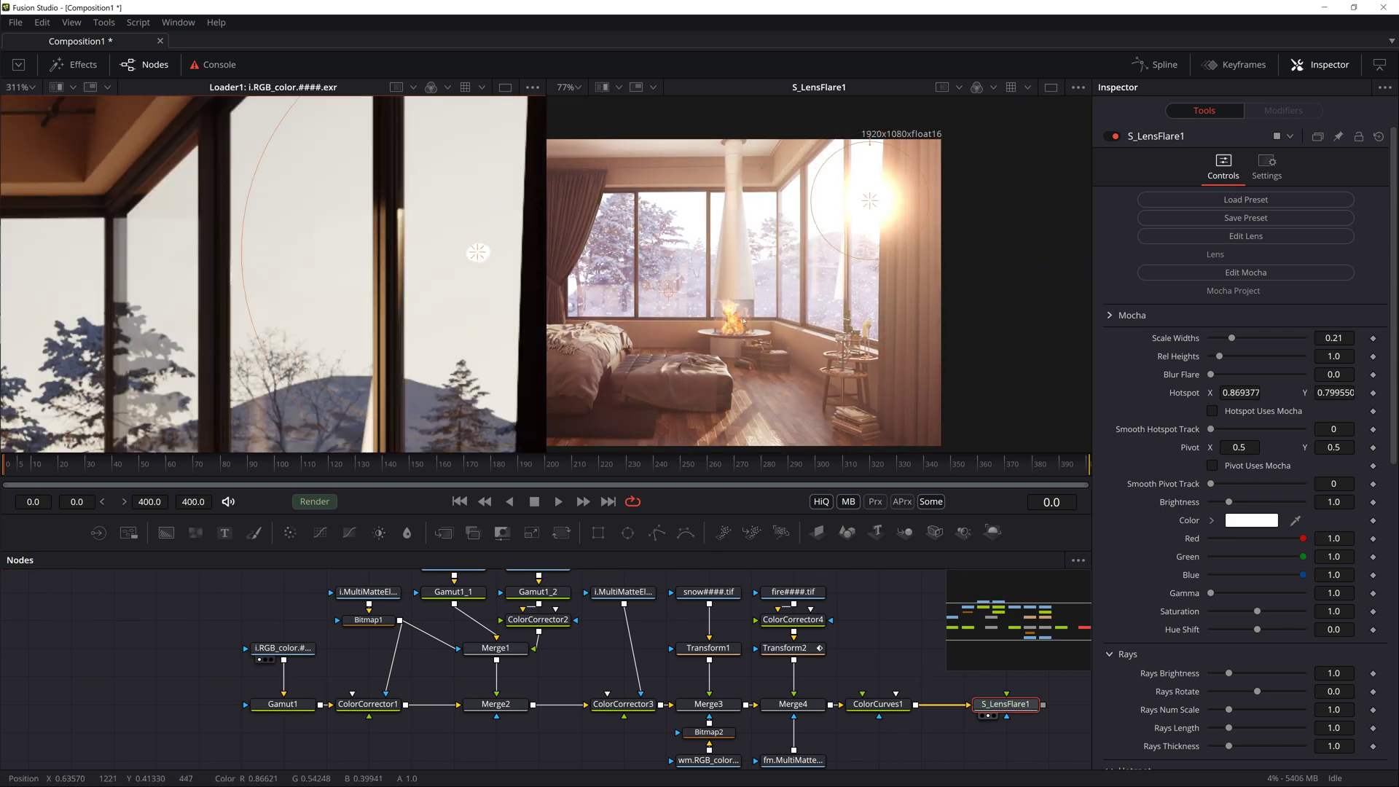
left_click(569, 87)
left_click(569, 103)
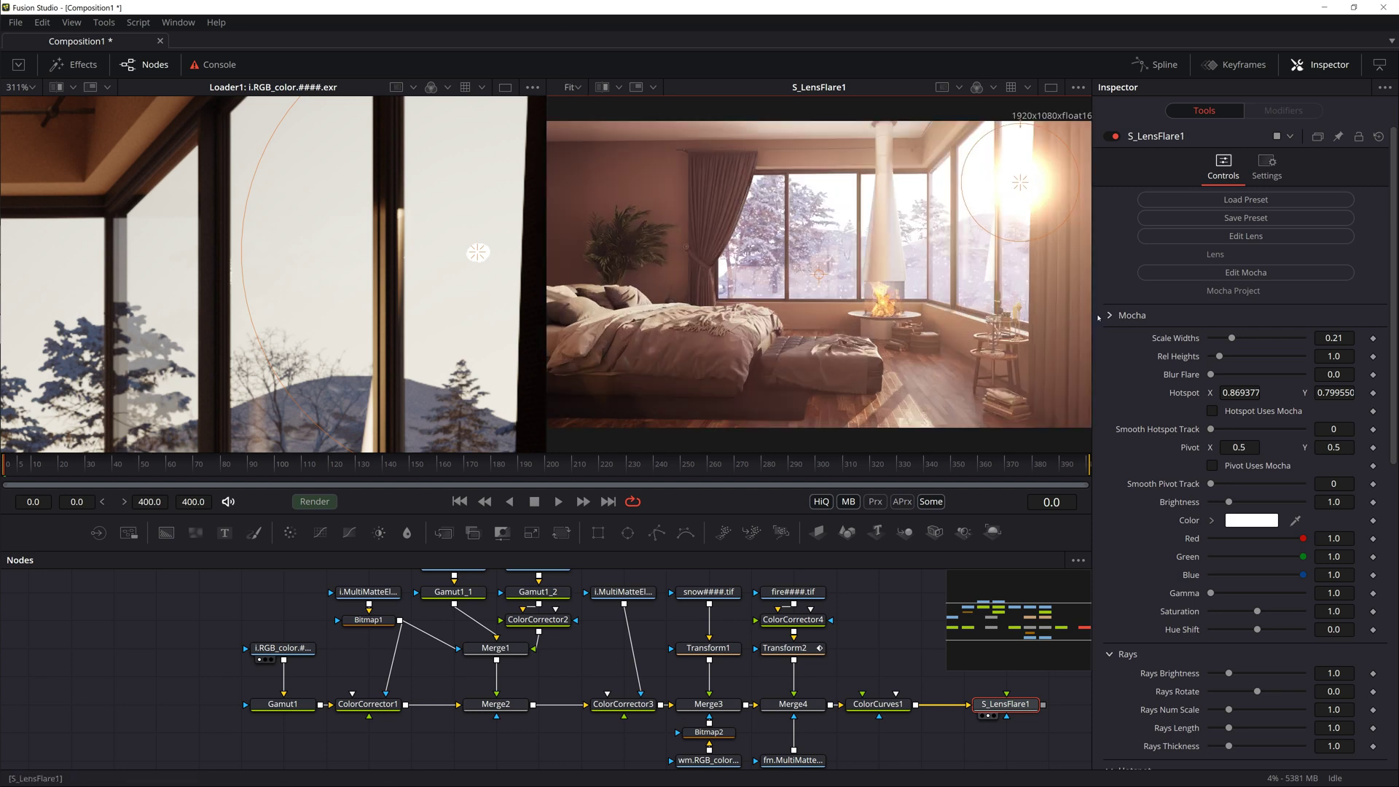
left_click_drag(1233, 340, 1231, 341)
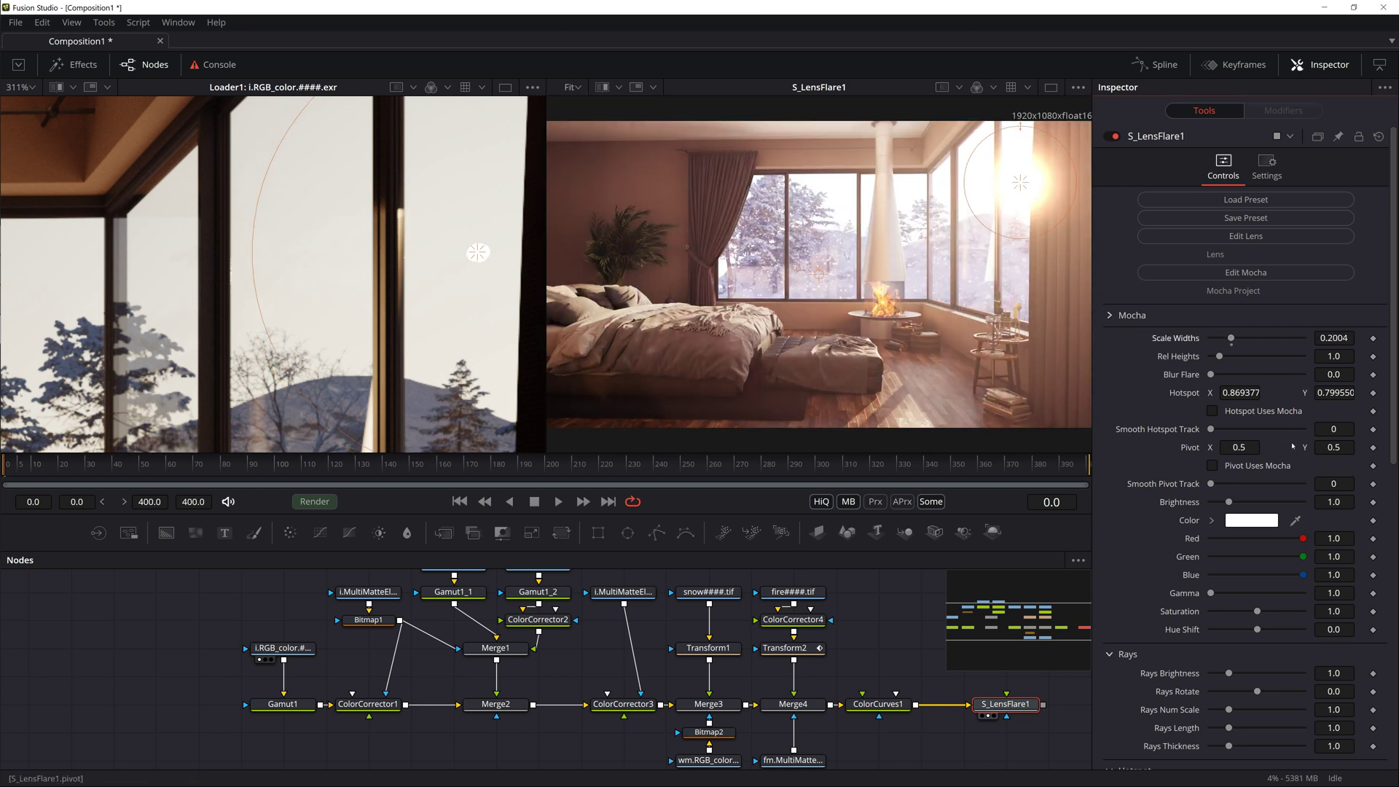
left_click_drag(1229, 502, 1227, 503)
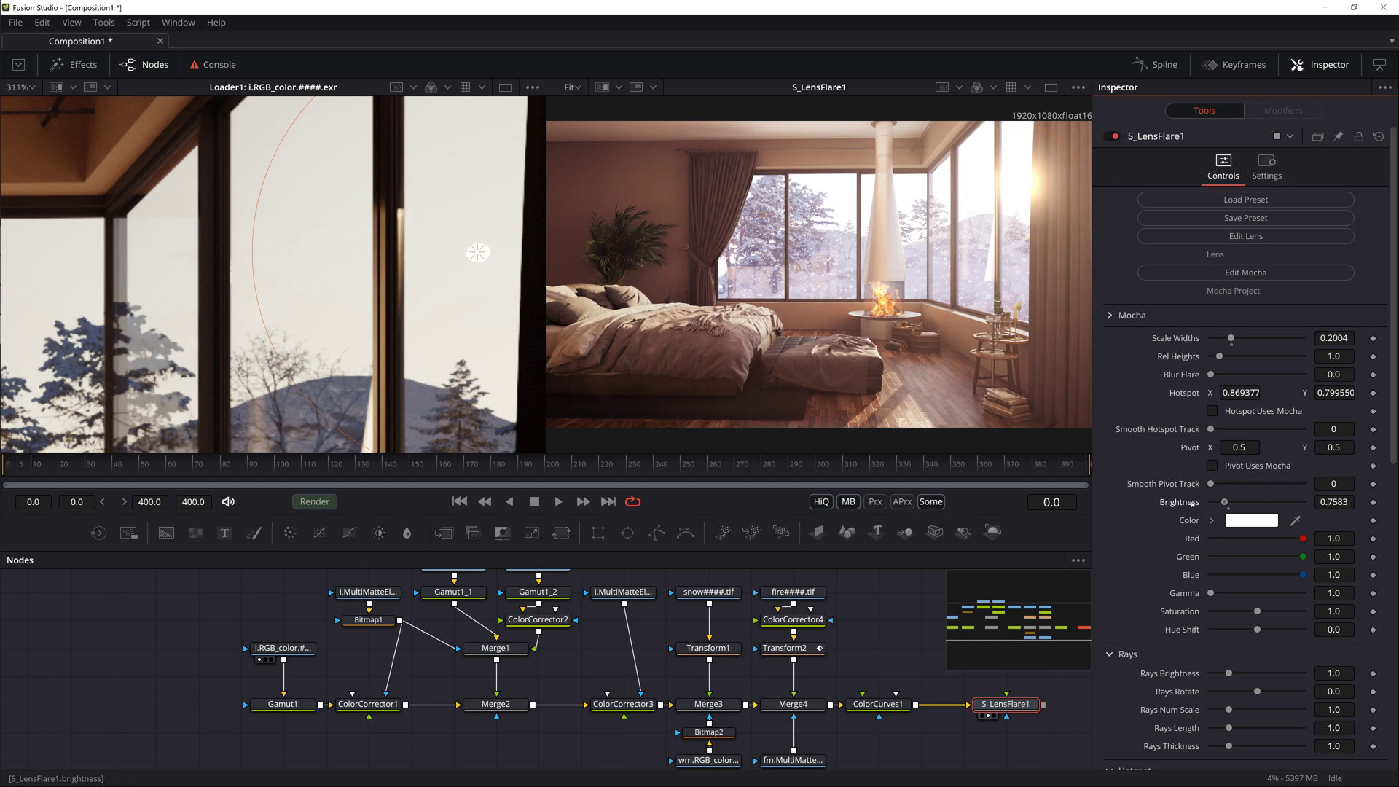
Keyframe the hotspot and move it across the windows at the last frame and frame 189.
left_click(1373, 393)
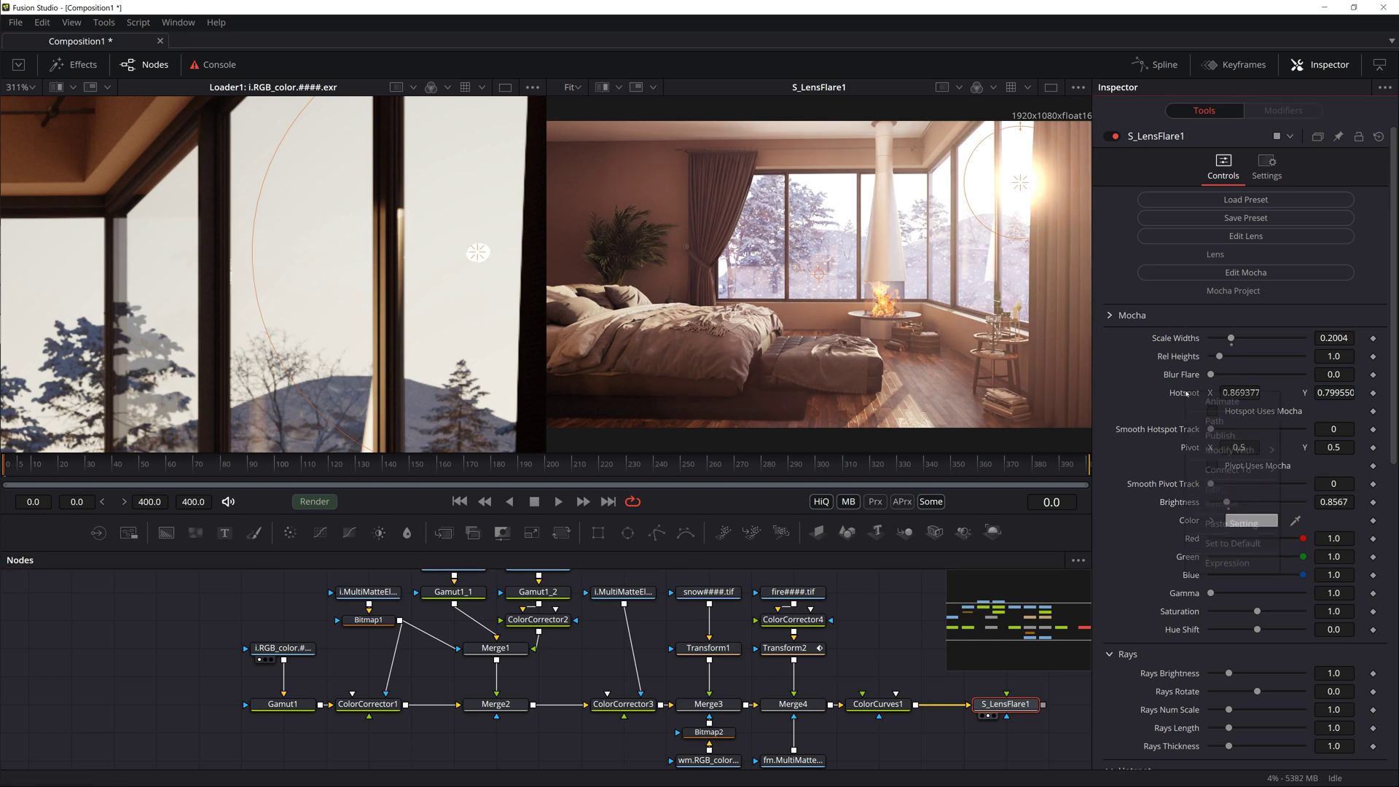
left_click(608, 501)
scroll(331, 297, "down", 2)
left_click_drag(516, 264, 124, 293)
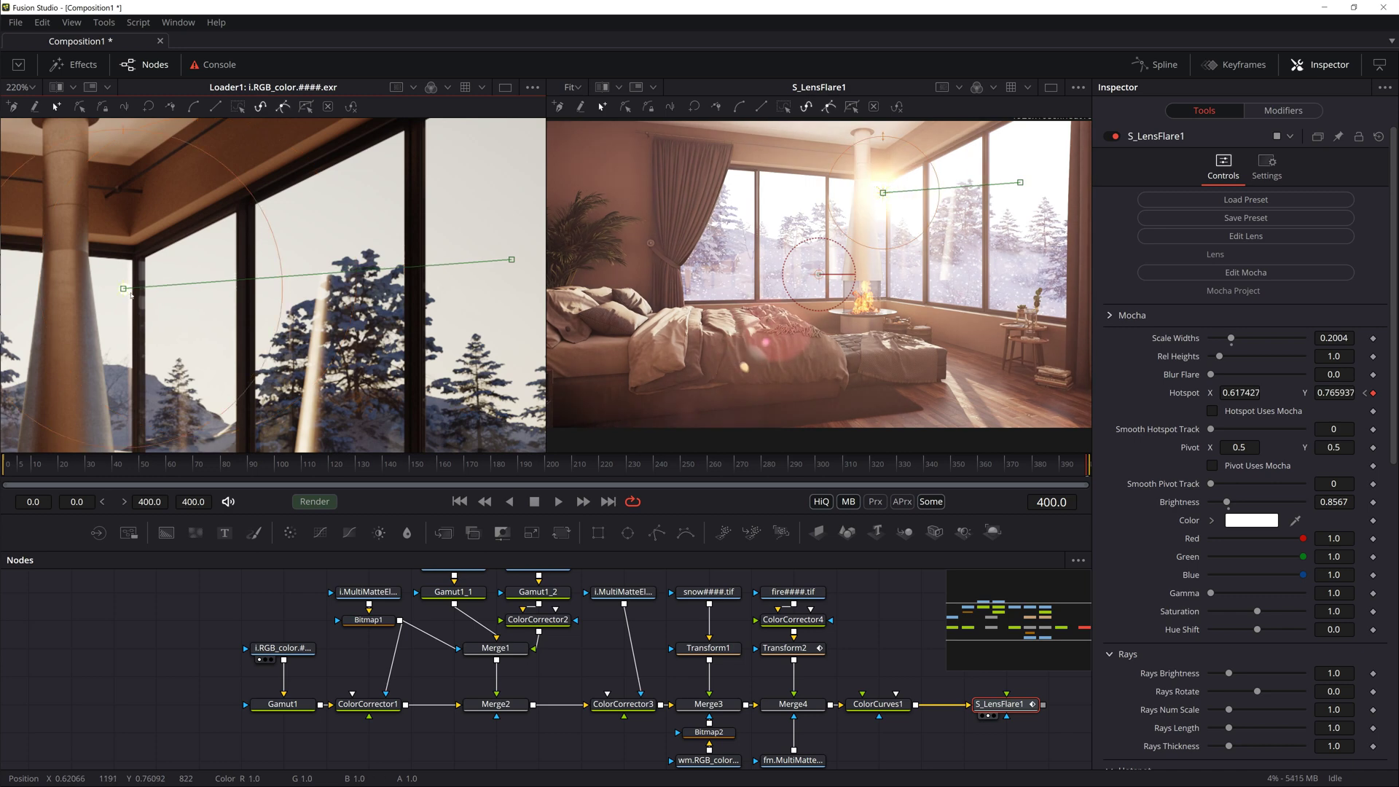
left_click(883, 462)
left_click(516, 463)
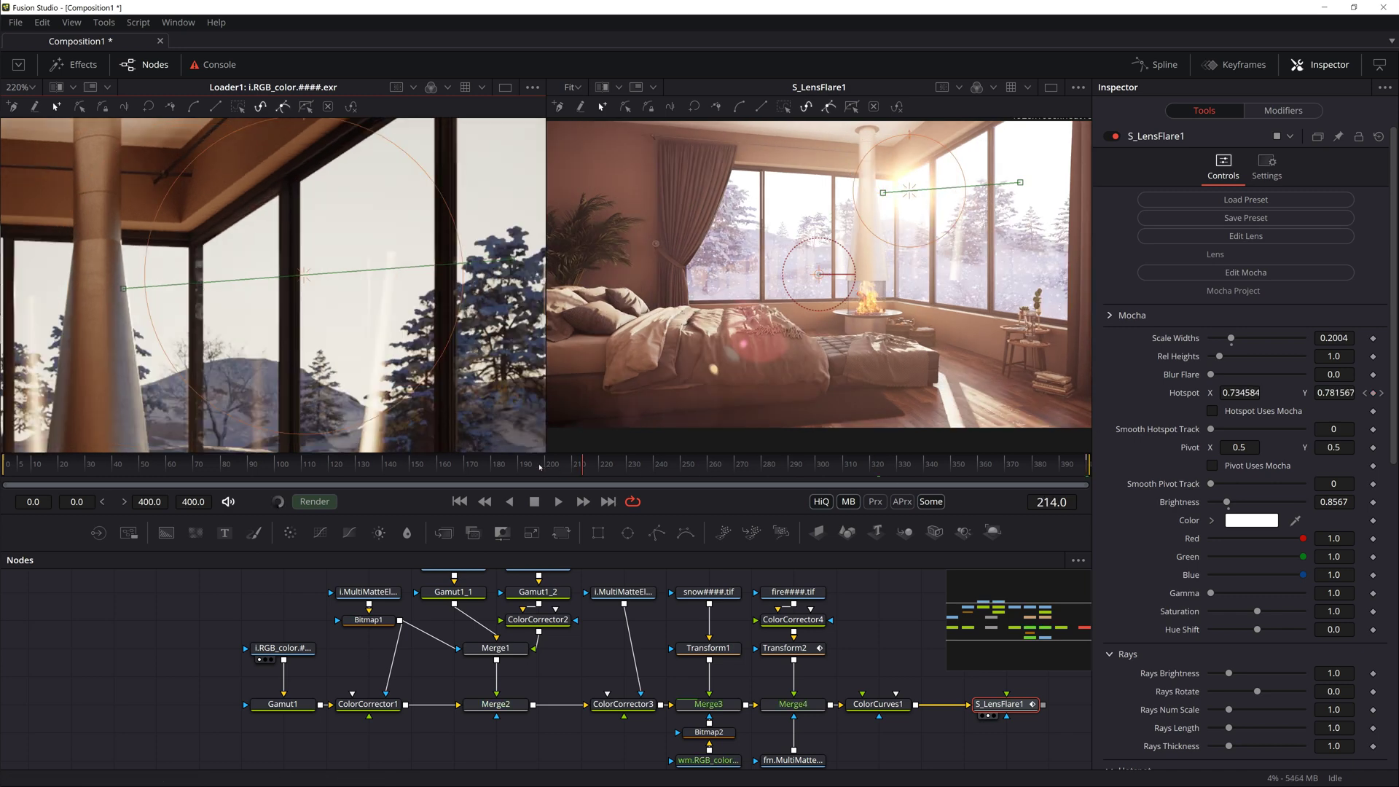
left_click_drag(328, 274, 318, 279)
left_click(320, 284)
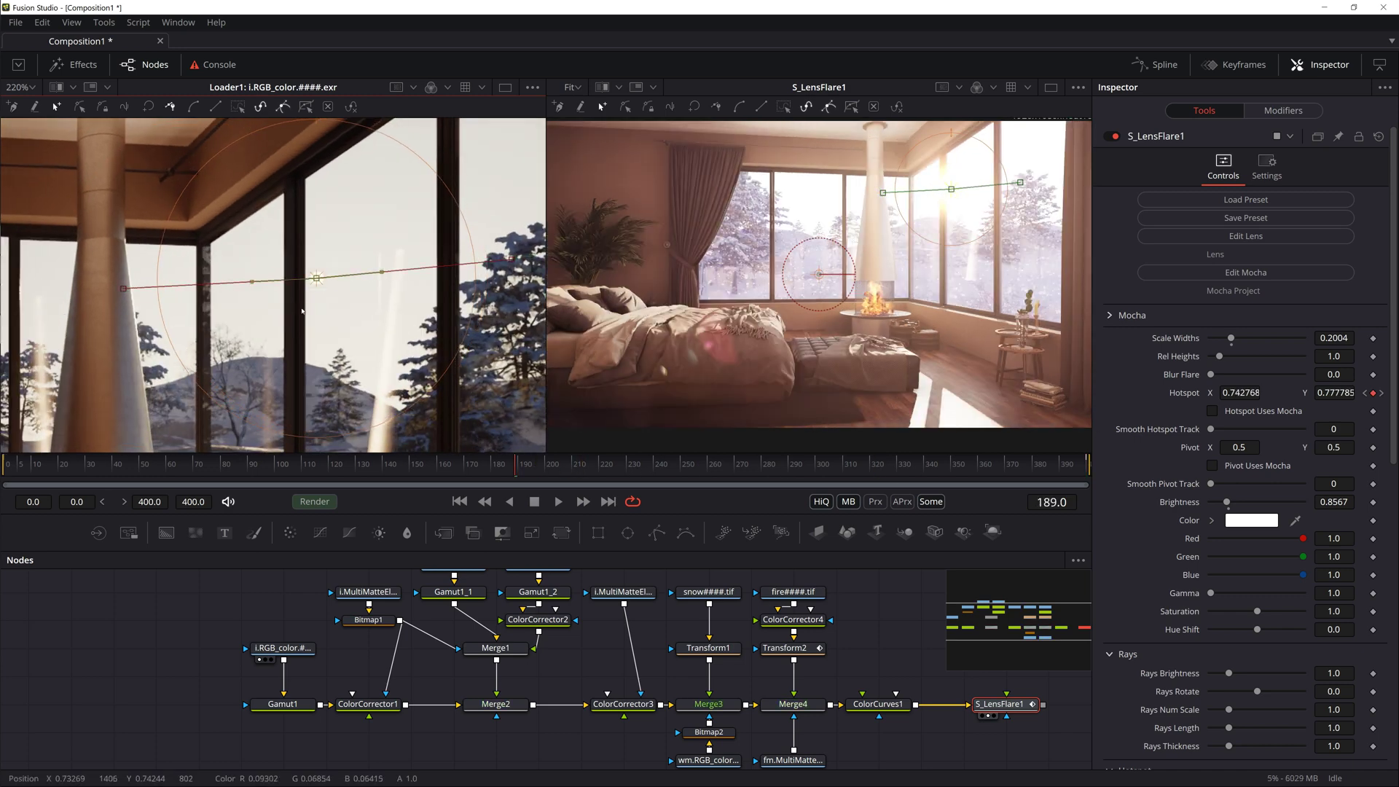
left_click_drag(479, 460, 103, 462)
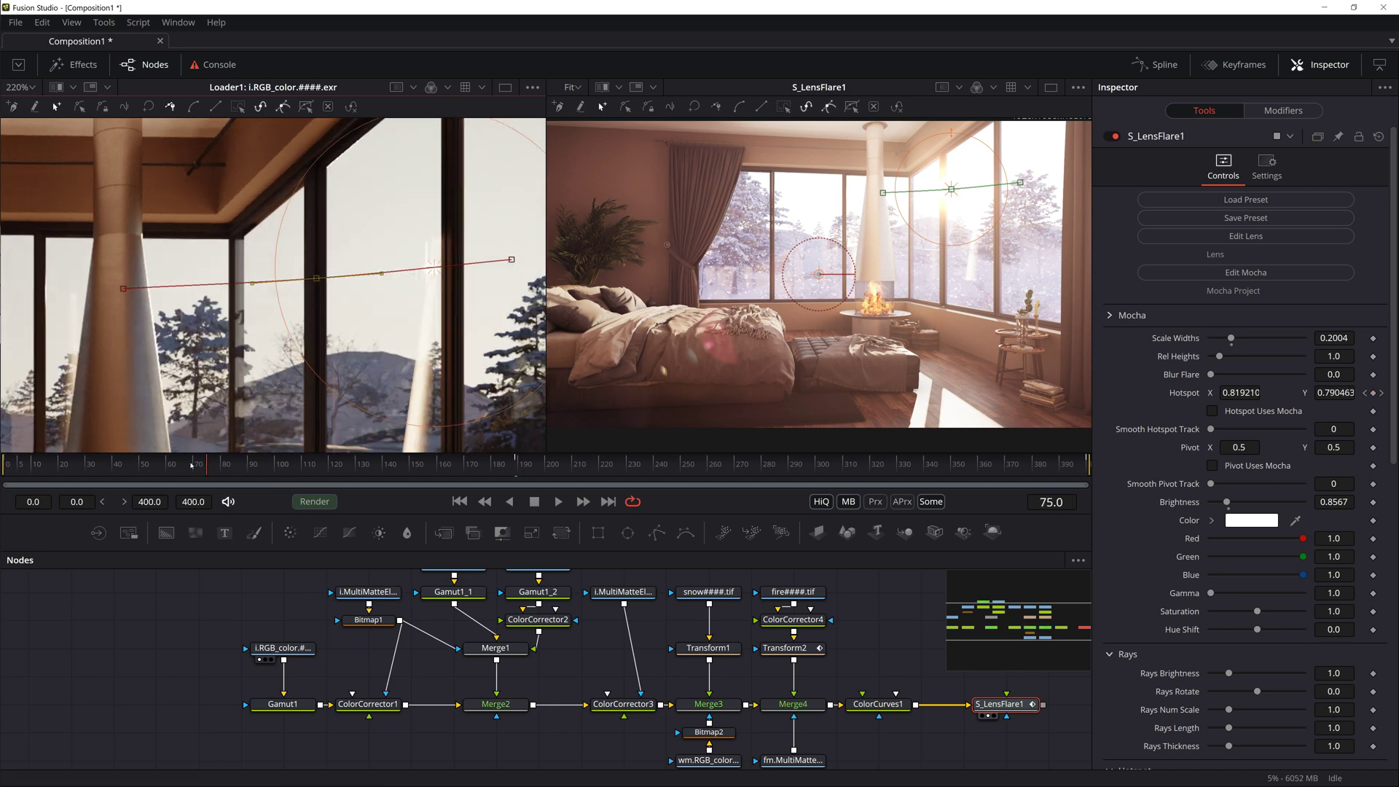
left_click(818, 463)
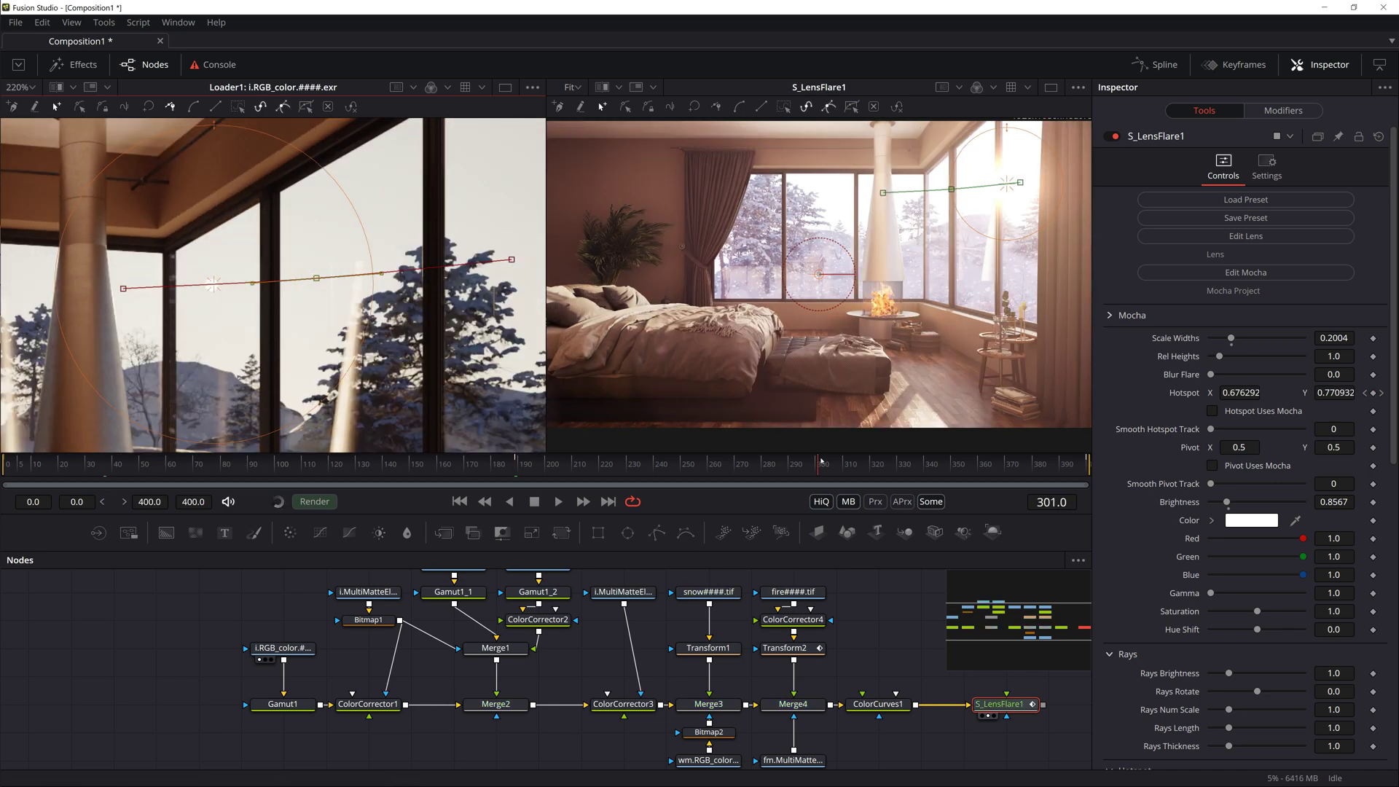
left_click_drag(828, 670, 721, 596)
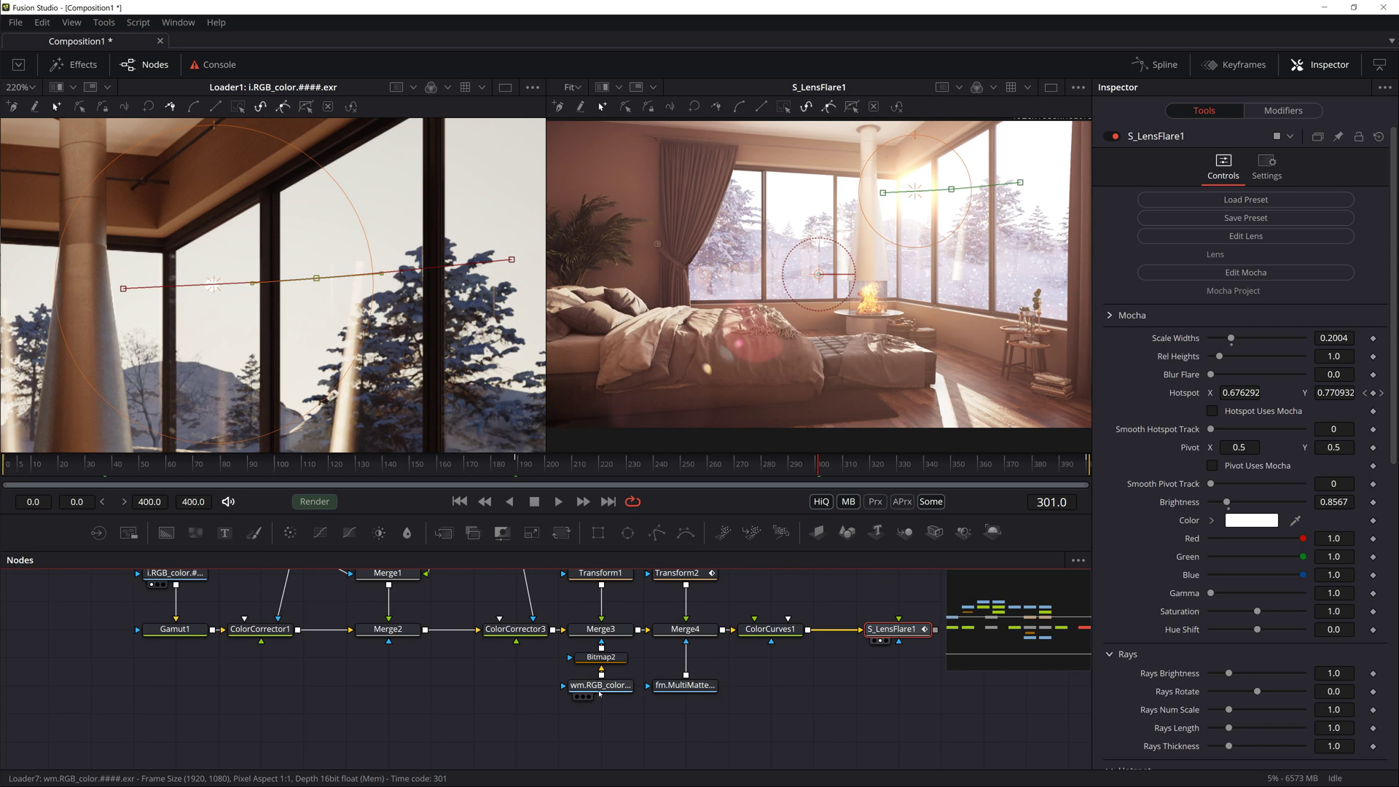
Show wm.RGB_color in the left viewer and wire the matte into S_LensFlare1's Occlusion.
left_click_drag(601, 685, 55, 451)
left_click(33, 88)
left_click(22, 122)
left_click_drag(601, 675, 356, 682)
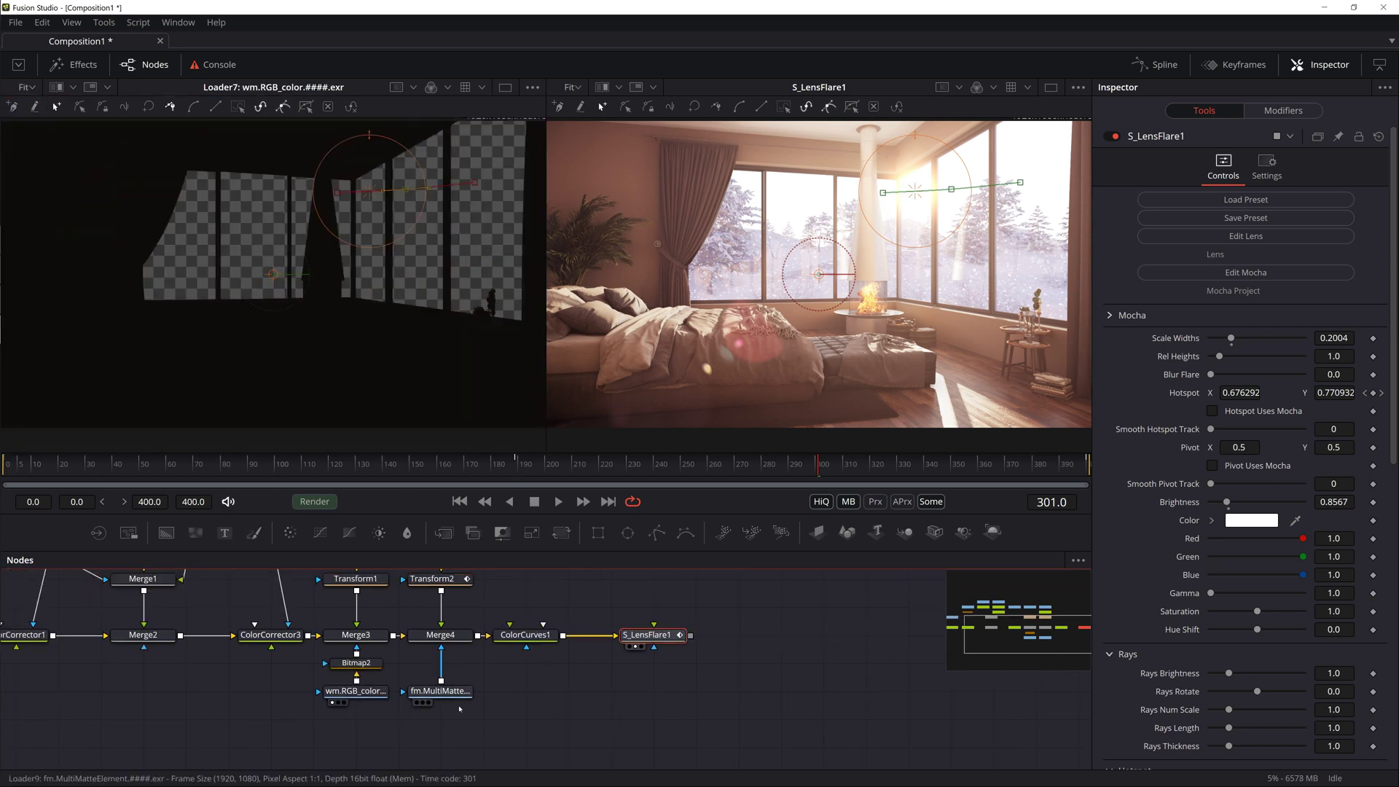
left_click_drag(654, 615, 653, 647)
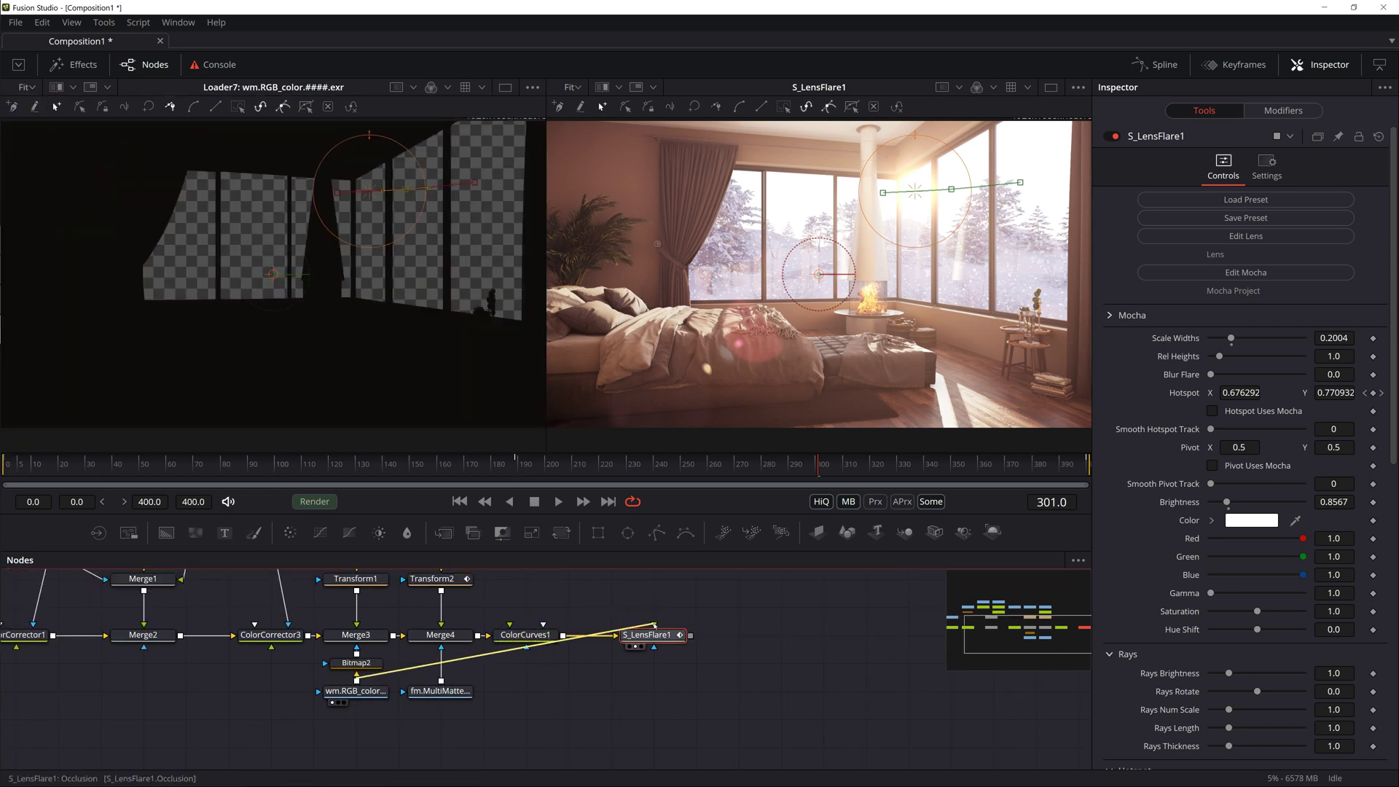
Play the shot to check the window frames blocking the flare.
scroll(962, 160, "up", 5)
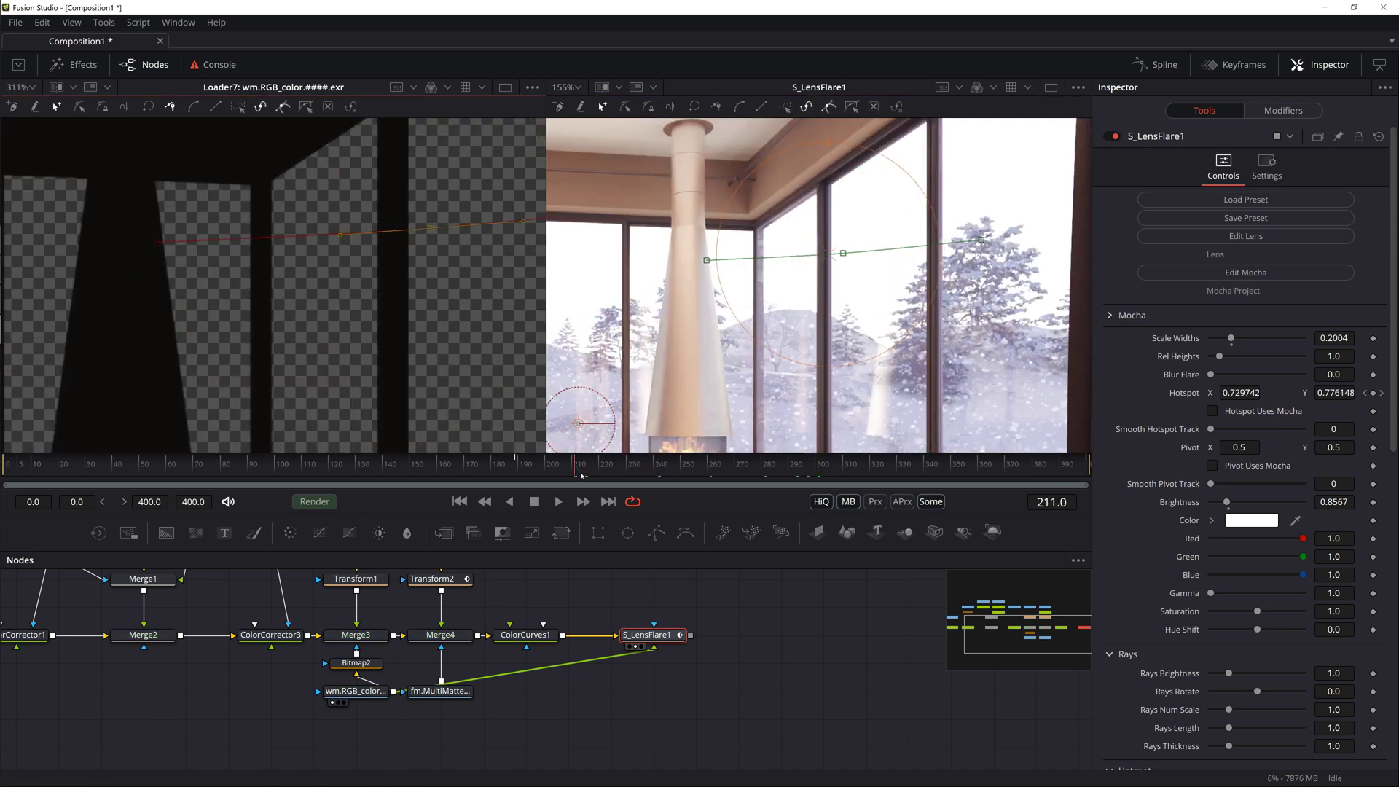
key("space")
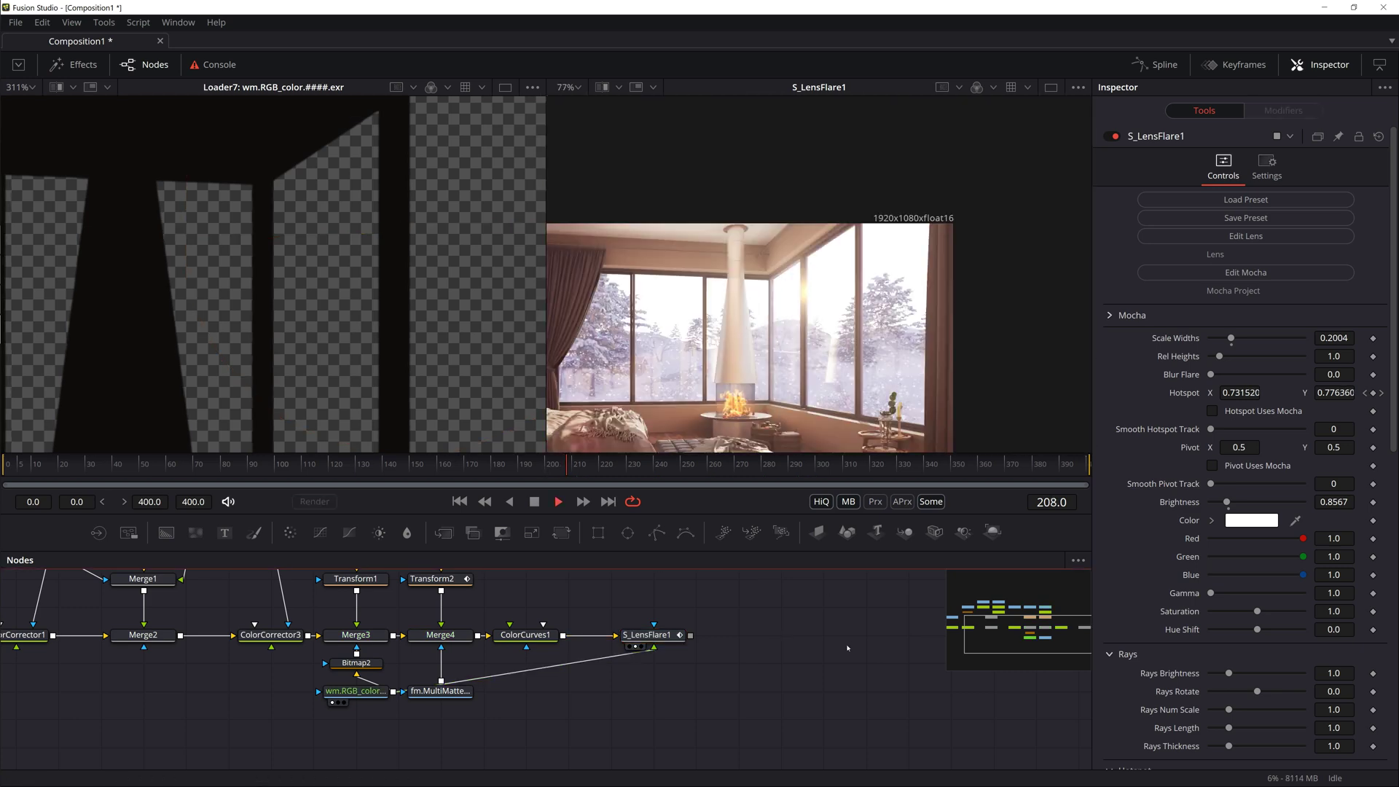
left_click(569, 87)
left_click(575, 106)
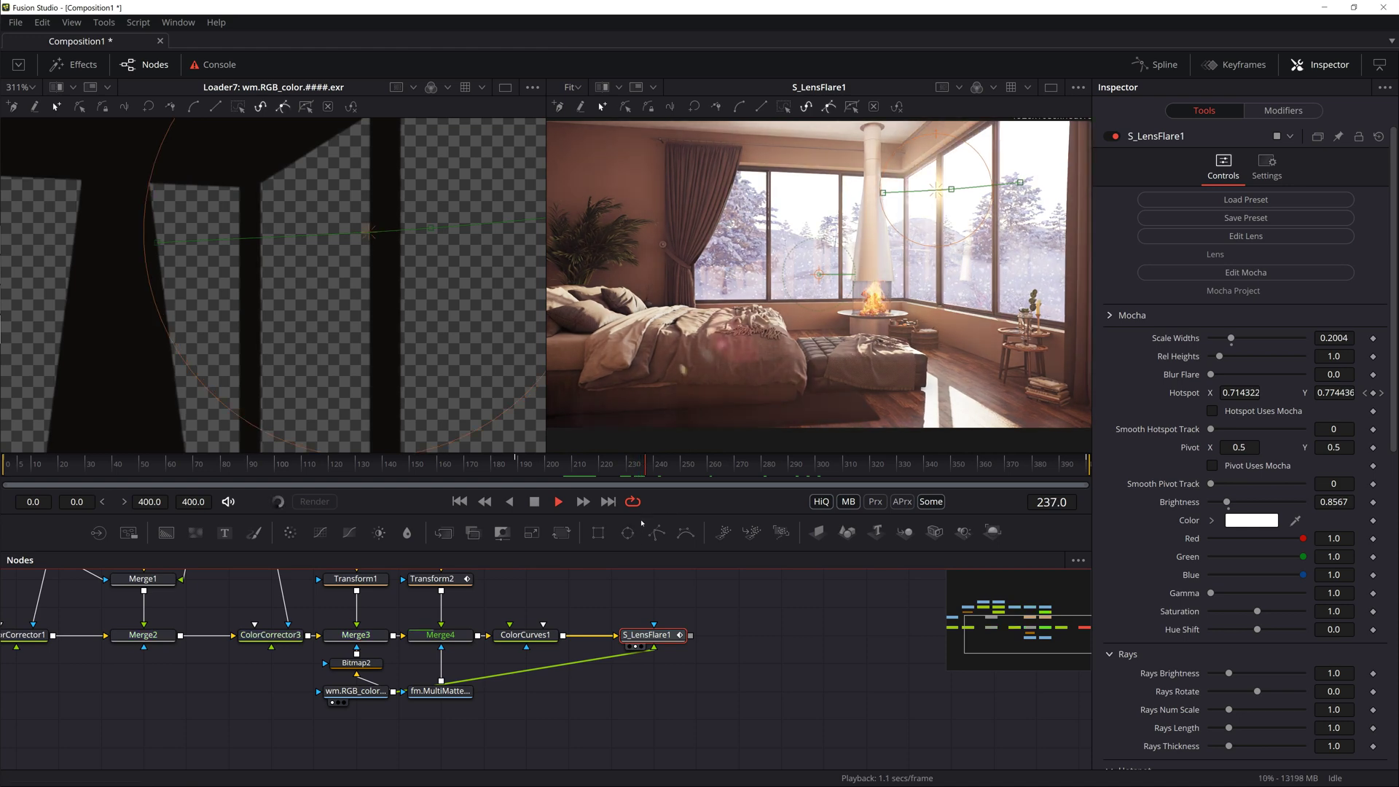
key("space")
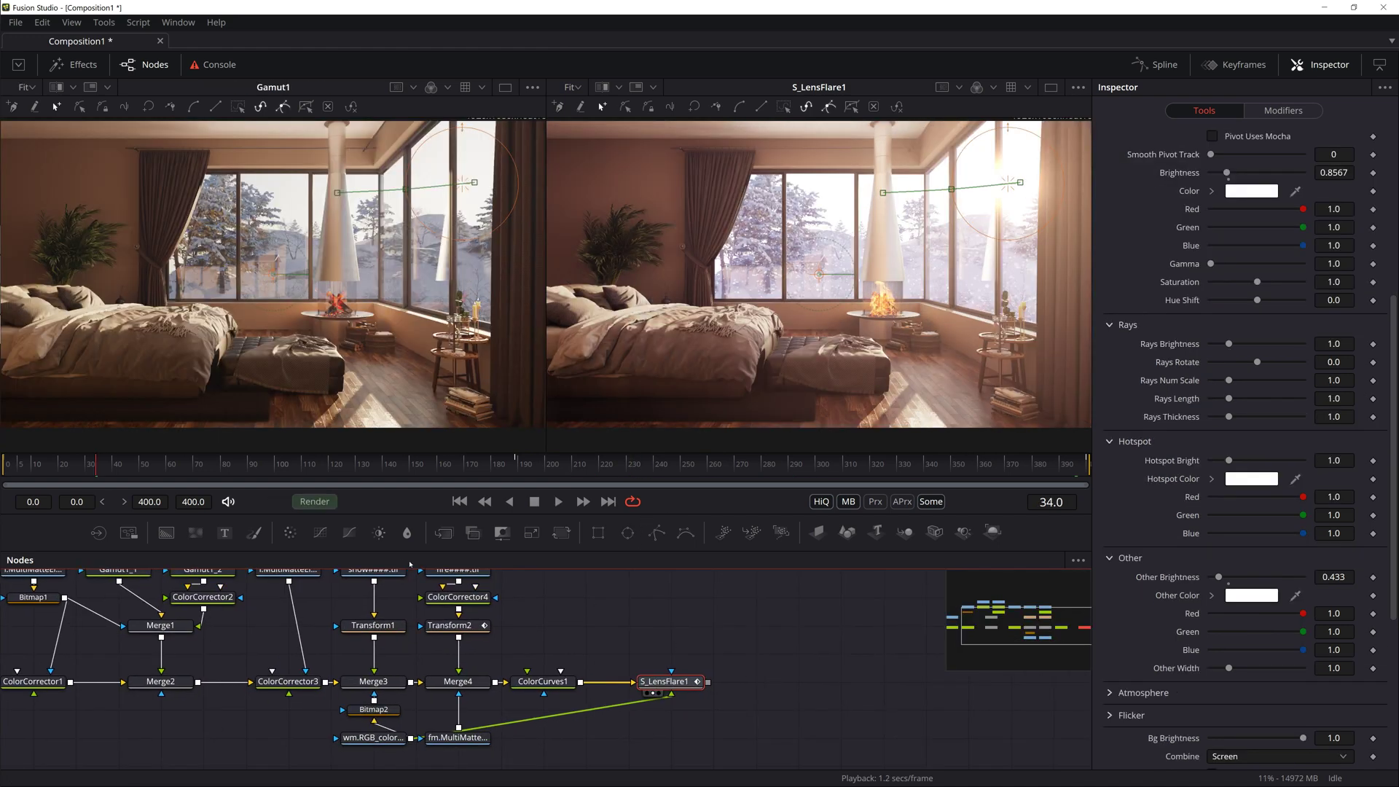
left_click(772, 686)
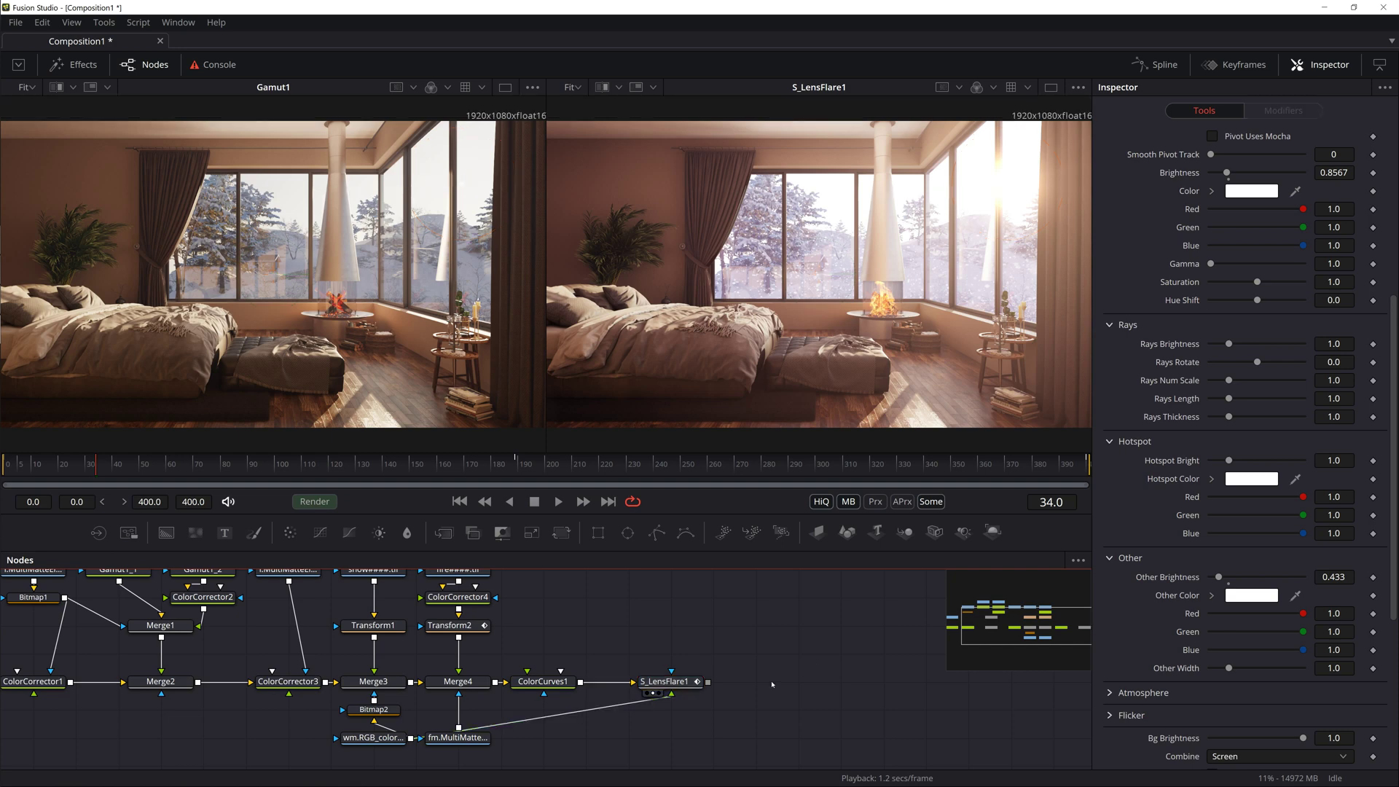
Add a Saver writing LZW TIFF frames to int.tif in the tiff folder and start rendering.
key("shift+space")
type("sav")
key("Return")
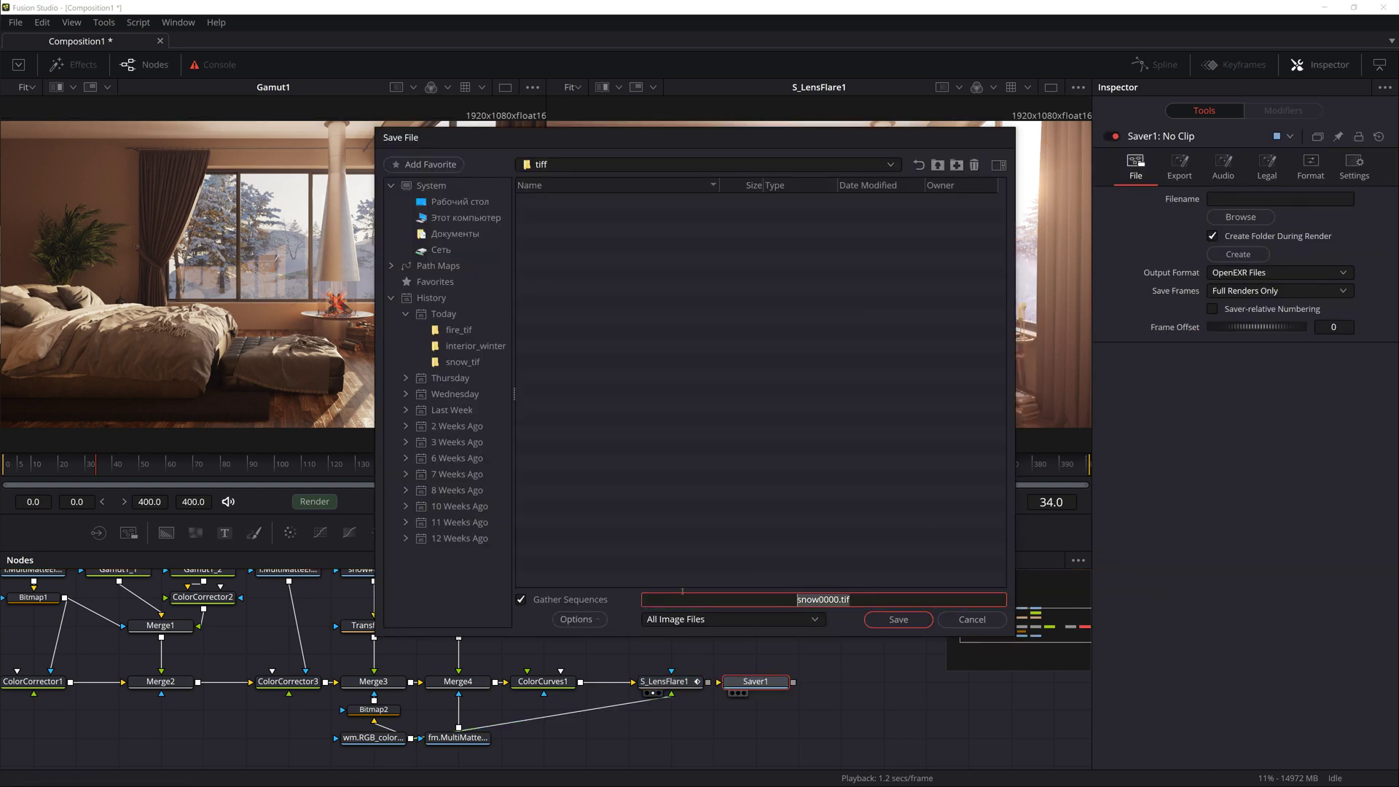
type("if")
key("Return")
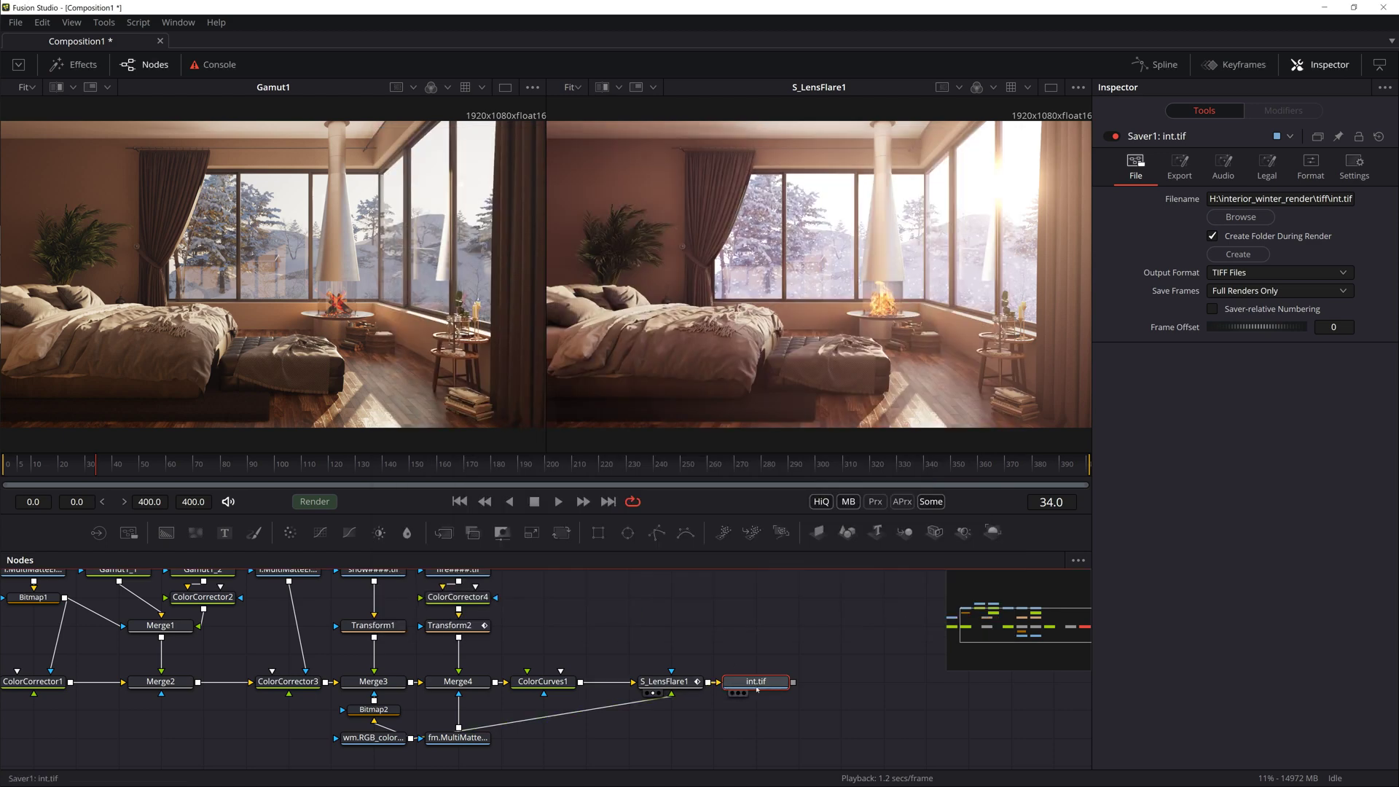
left_click(1319, 172)
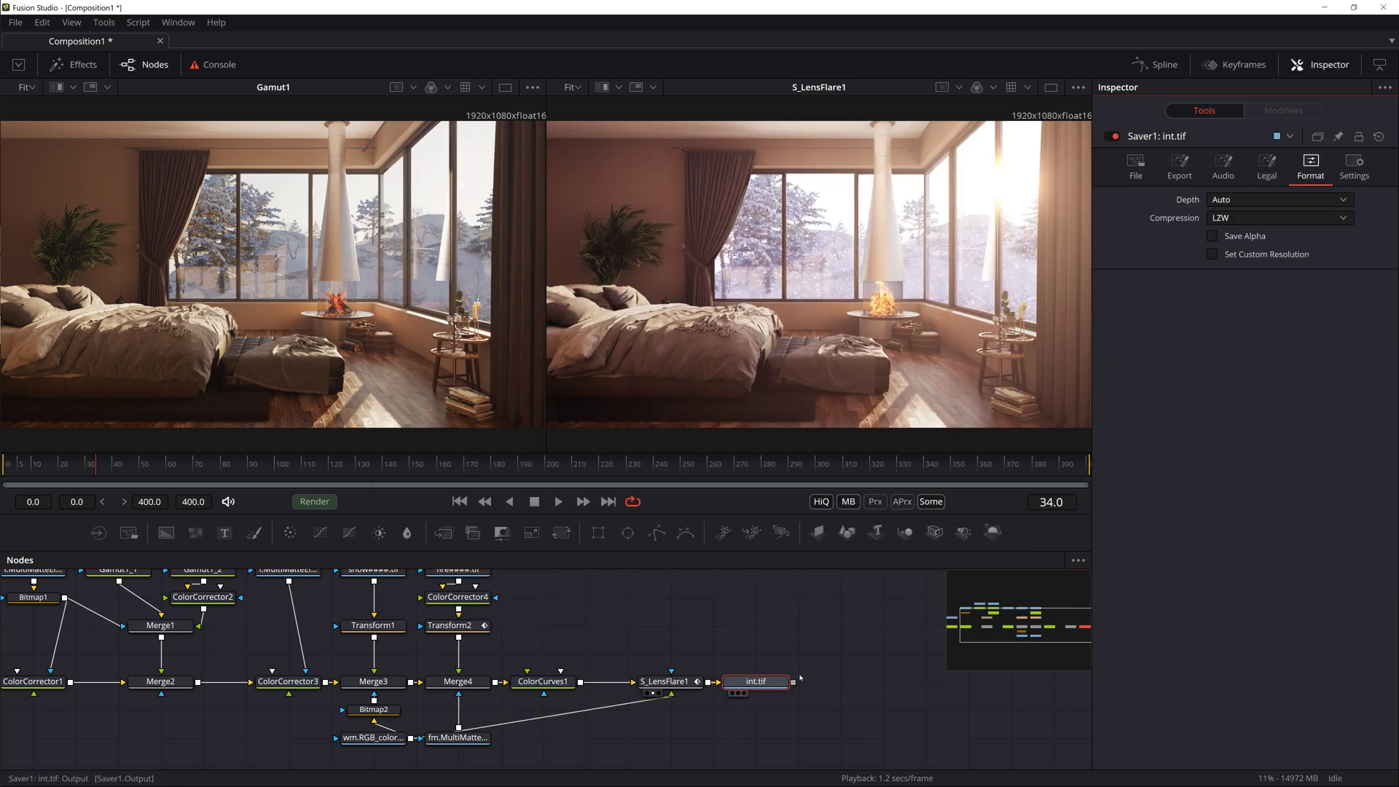
key("ctrl+r")
left_click(790, 523)
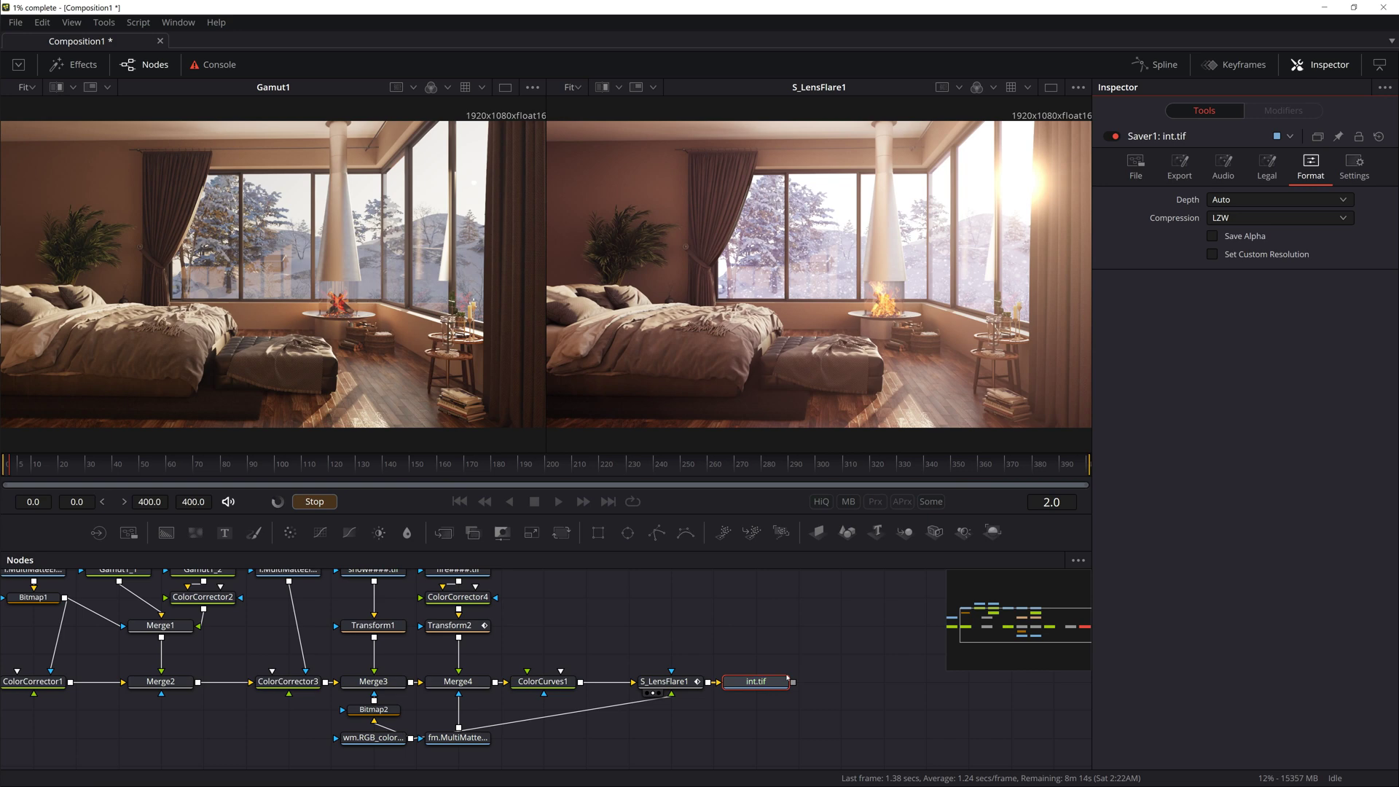